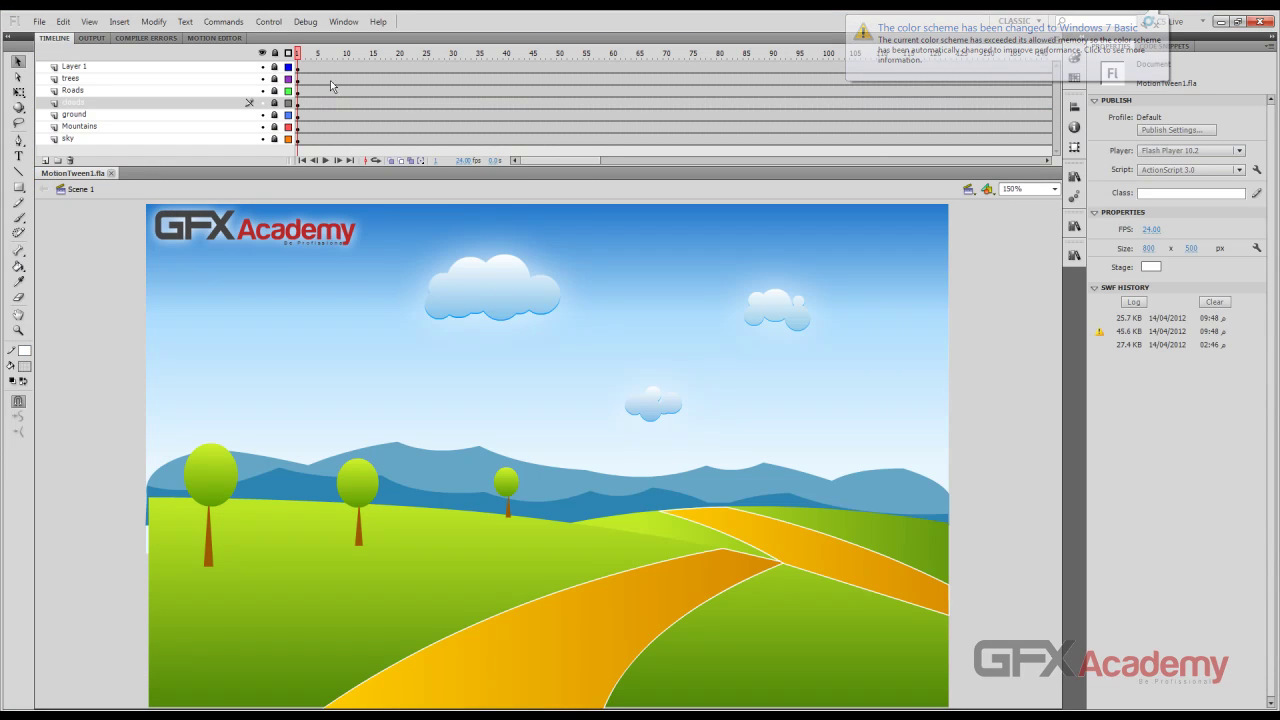
# Unlock the clouds layer and lock all the other layers.
pyautogui.click(275, 55)
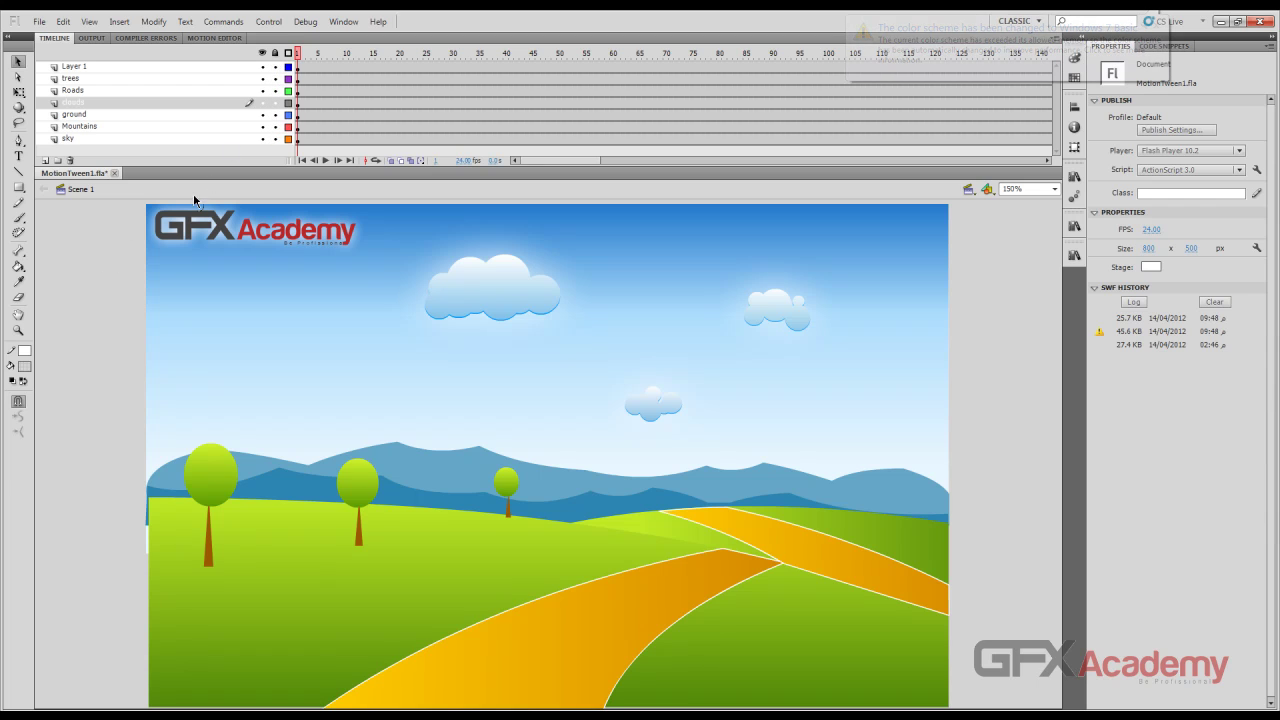
pyautogui.click(497, 318)
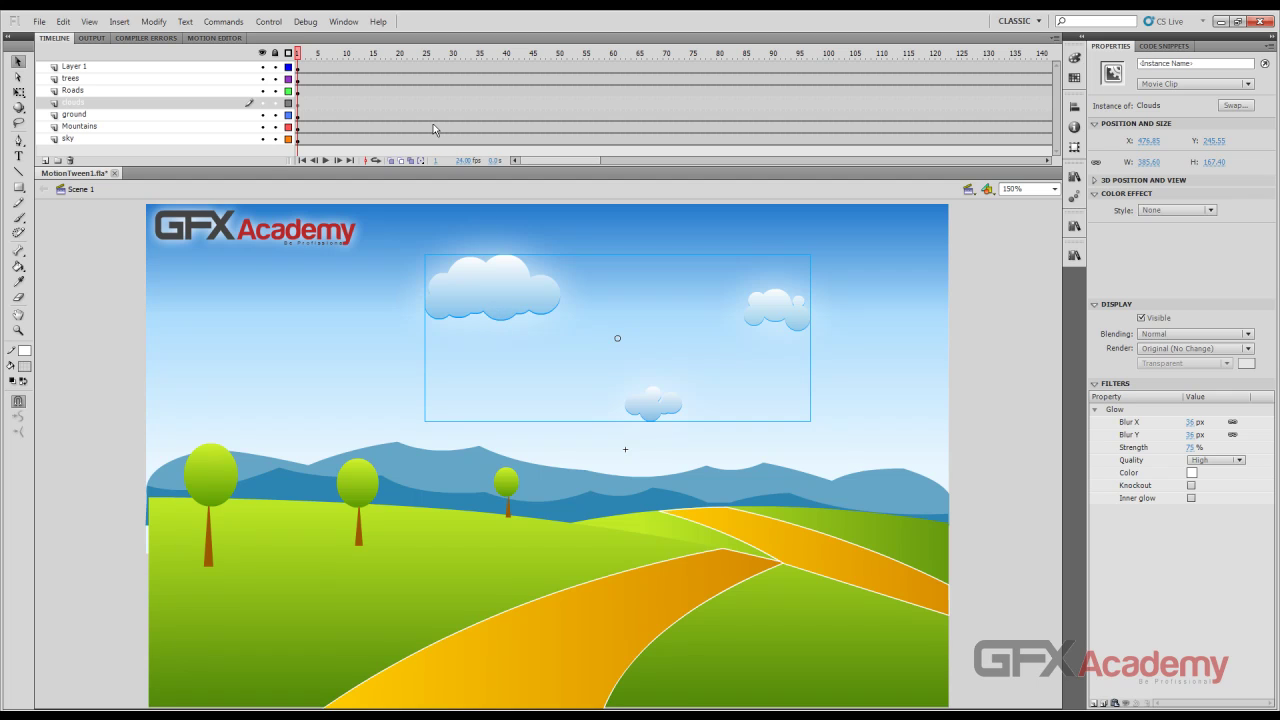
pyautogui.rightClick(237, 107)
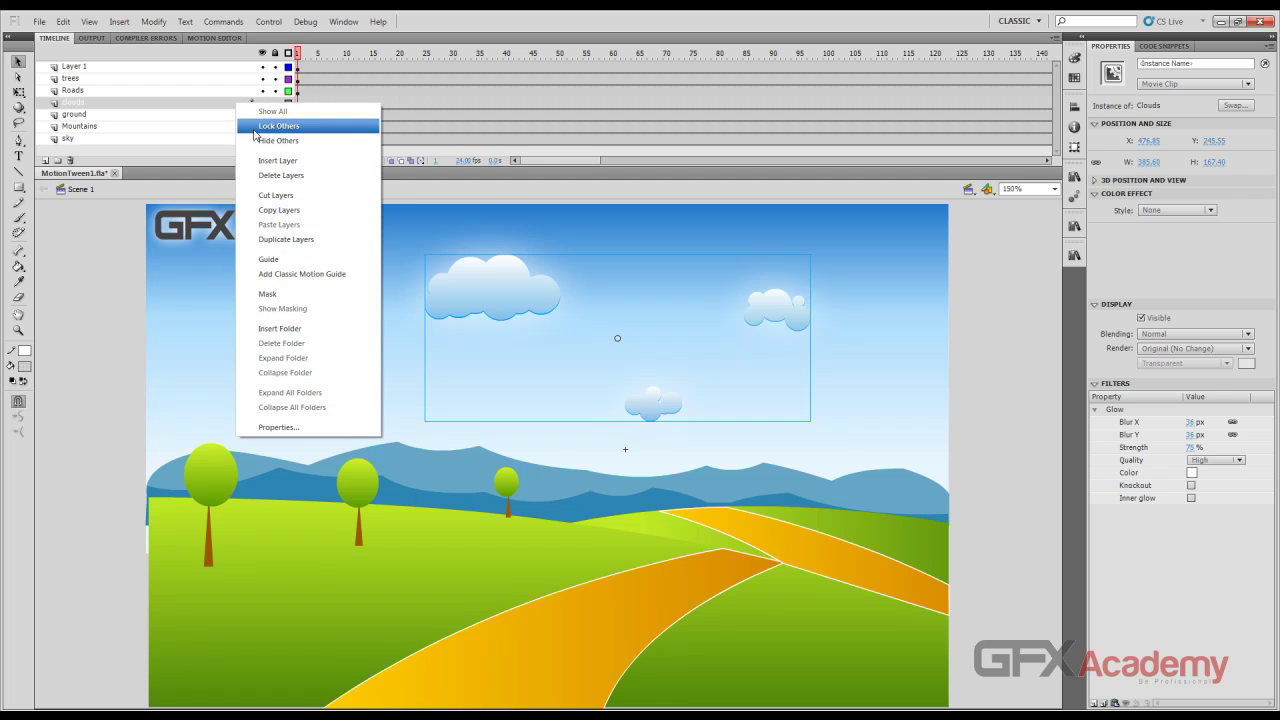
pyautogui.click(262, 128)
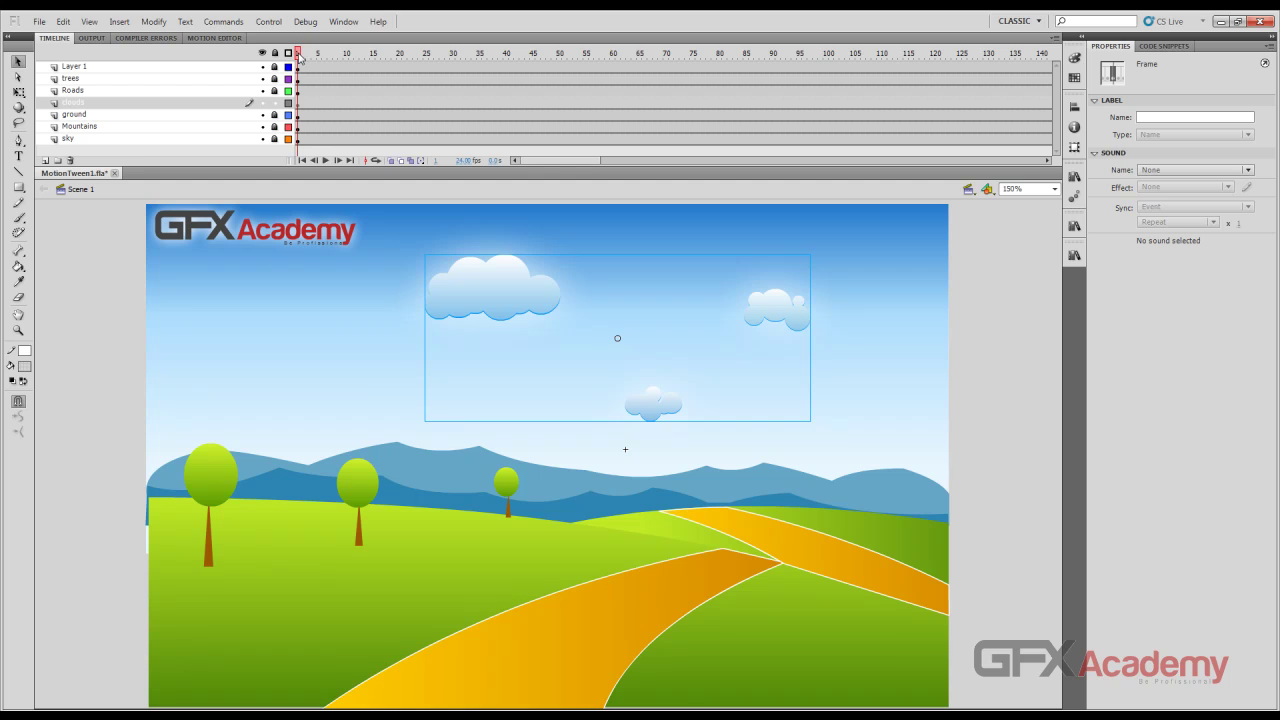
# Create a motion tween on the clouds layer over its existing long frame span.
pyautogui.moveTo(300, 55)
pyautogui.mouseDown()
pyautogui.moveTo(415, 57)
pyautogui.moveTo(298, 56)
pyautogui.mouseUp()
pyautogui.click(298, 108)
pyautogui.rightClick(298, 107)
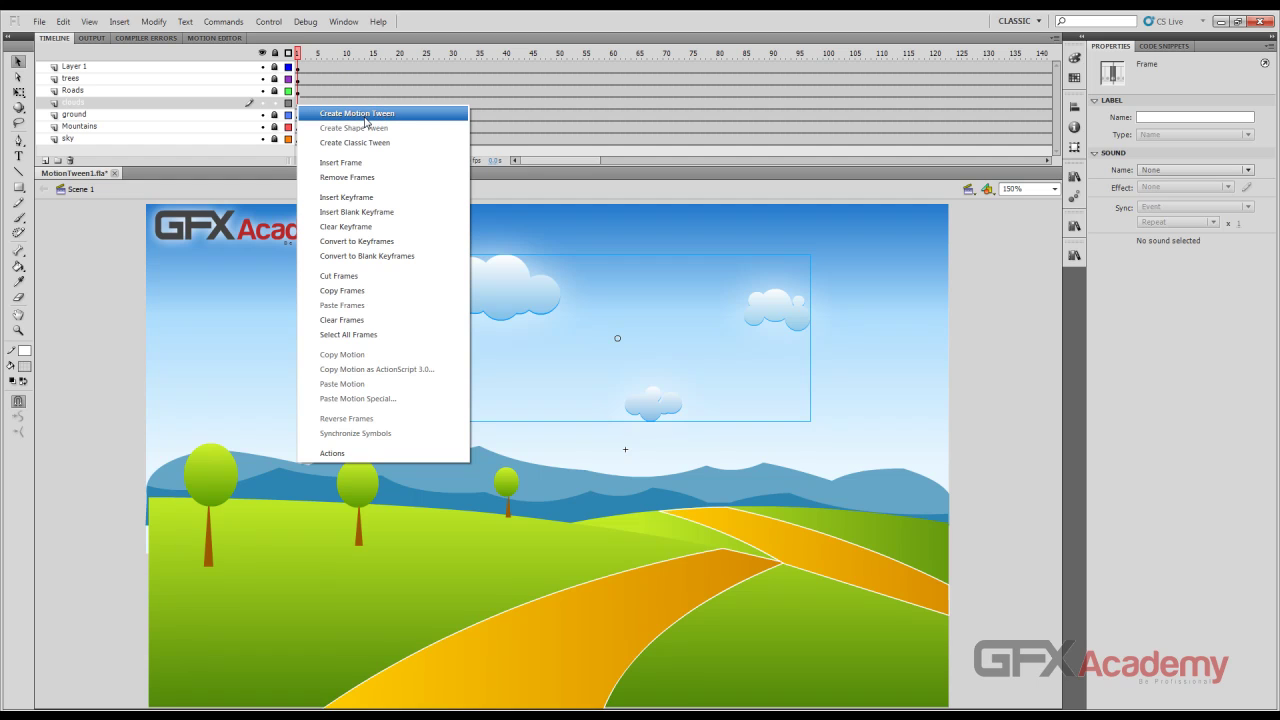
pyautogui.click(365, 115)
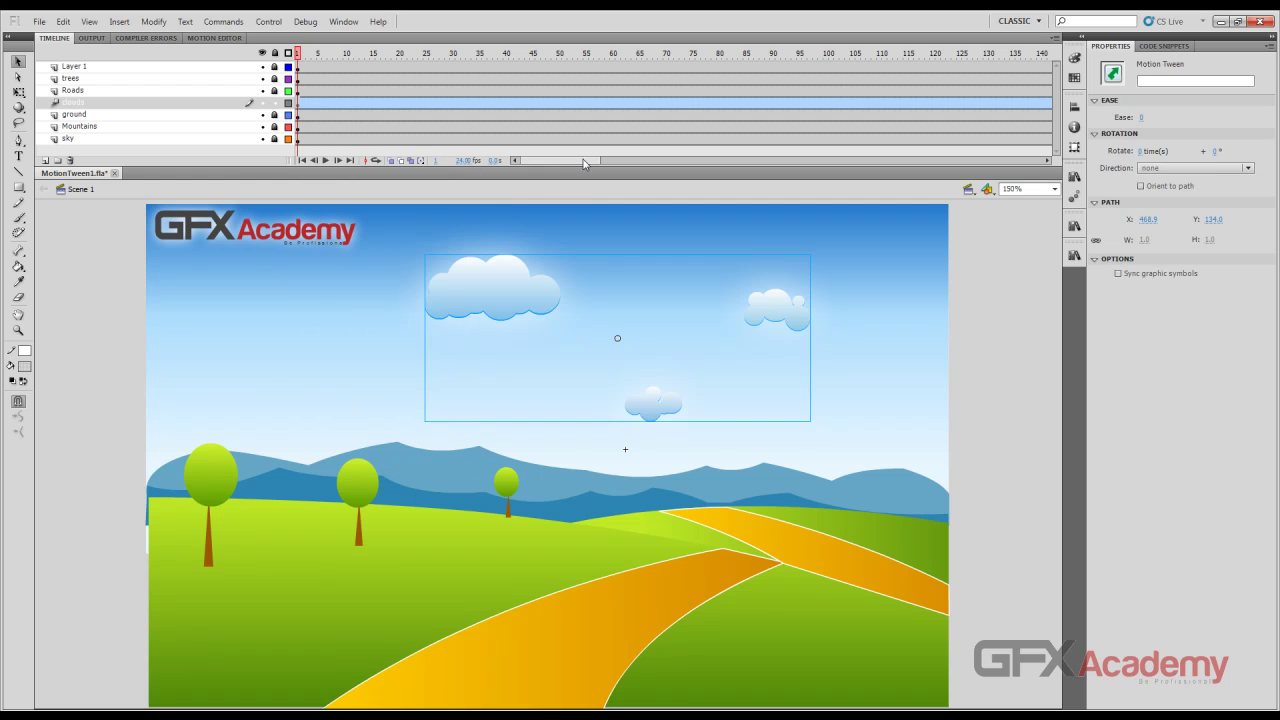
pyautogui.moveTo(585, 164); pyautogui.dragTo(534, 194)
pyautogui.click(711, 79)
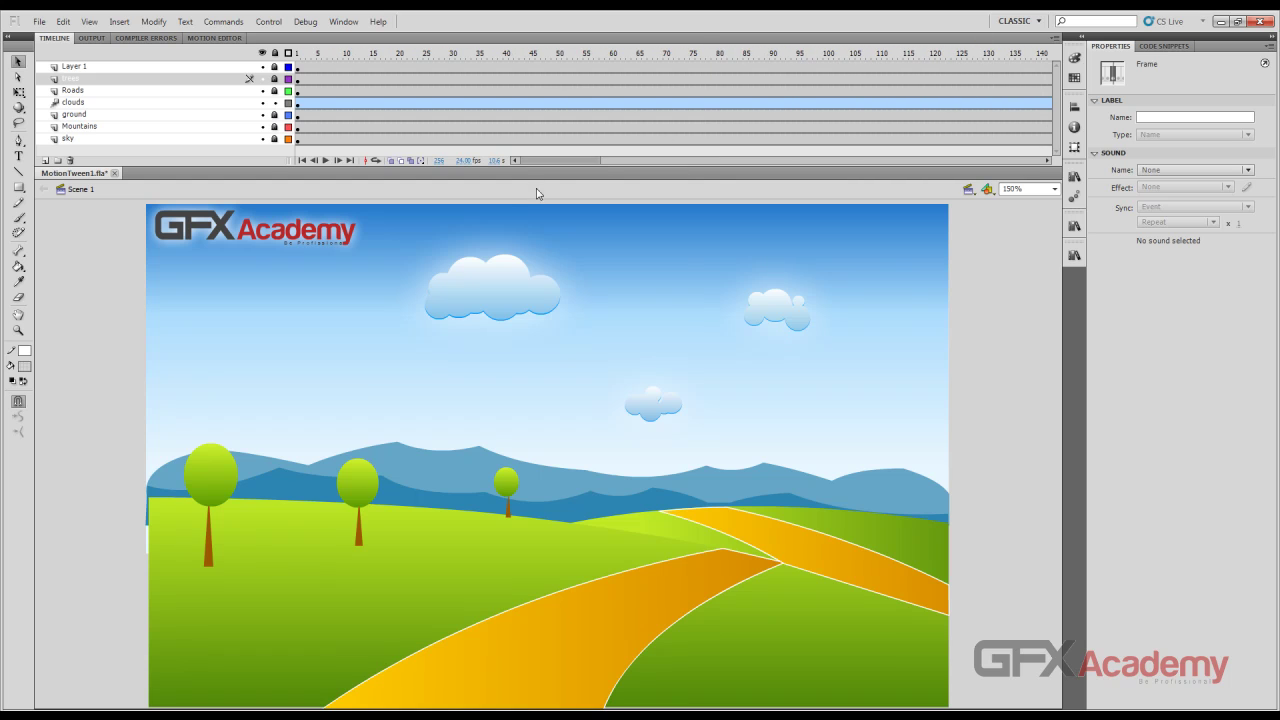
# Remove the tween from the clouds layer and delete every frame after frame 1 on all layers.
pyautogui.rightClick(298, 110)
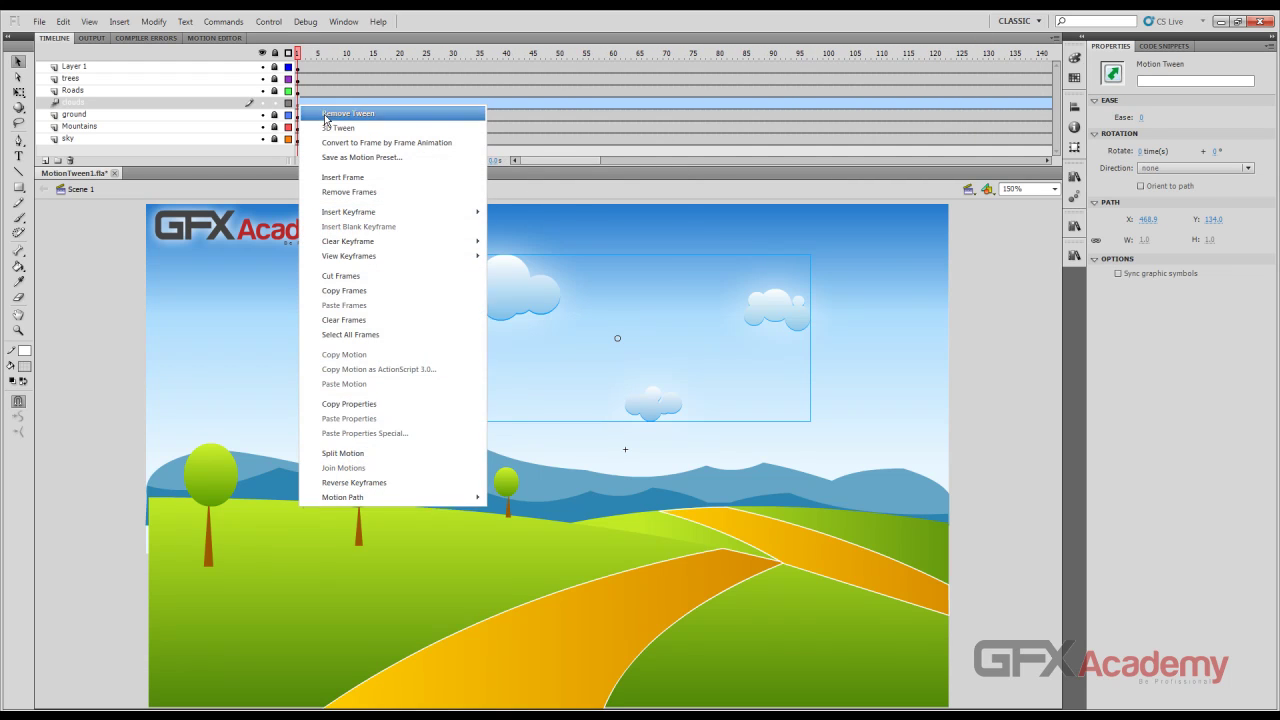
pyautogui.click(323, 116)
pyautogui.moveTo(316, 70); pyautogui.dragTo(366, 147)
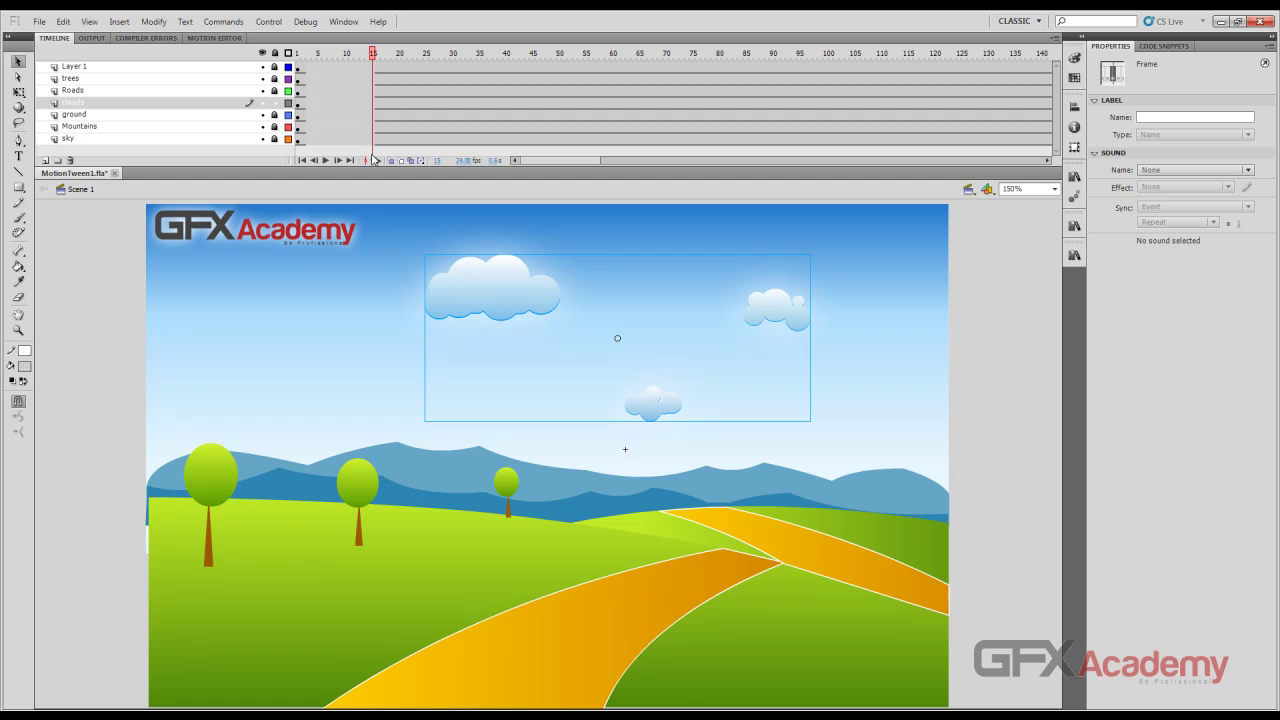
pyautogui.hotkey('shift', 'F5')
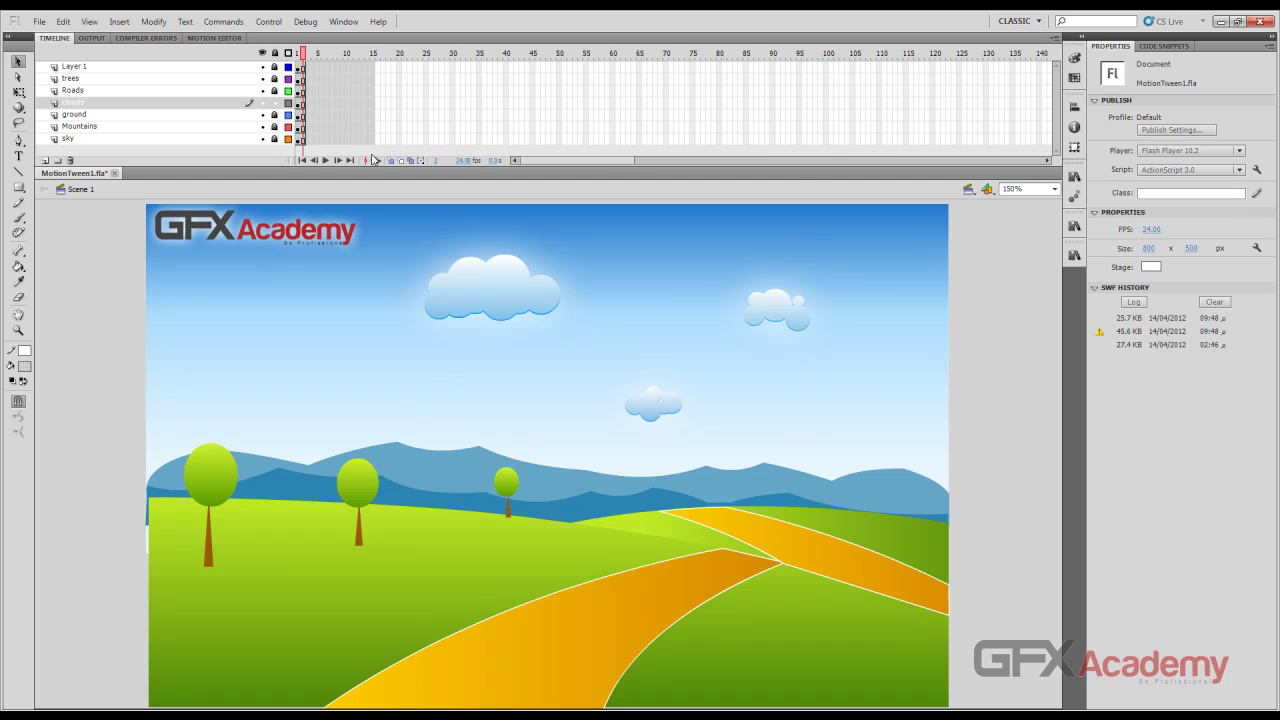
pyautogui.click(320, 72)
pyautogui.moveTo(303, 68); pyautogui.dragTo(305, 147)
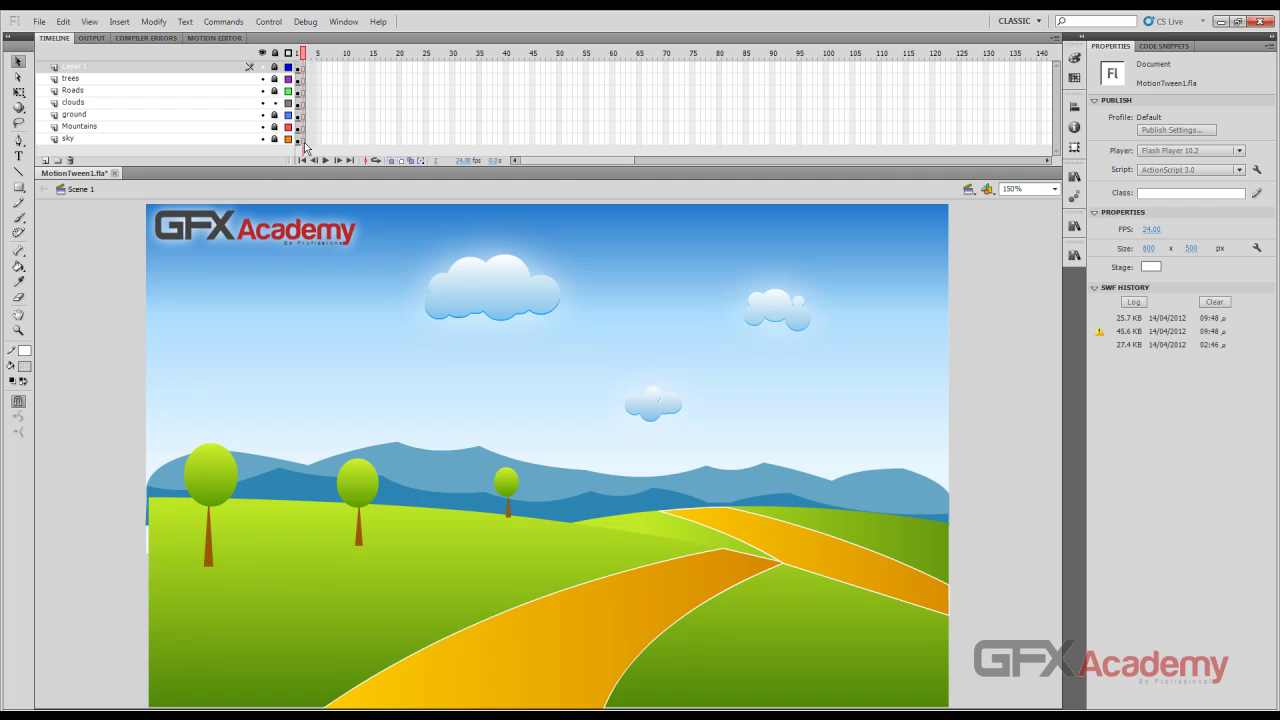
pyautogui.click(303, 148)
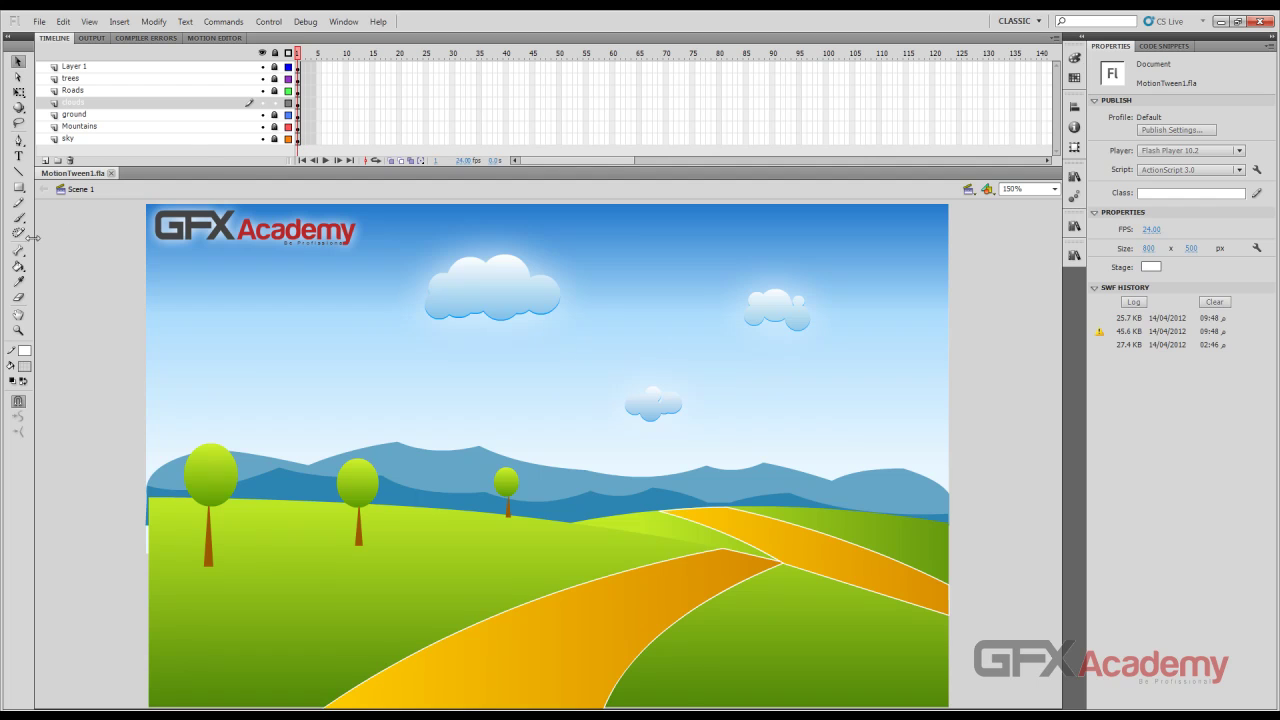
# Create a motion tween from the single keyframe on the clouds layer.
pyautogui.click(298, 104)
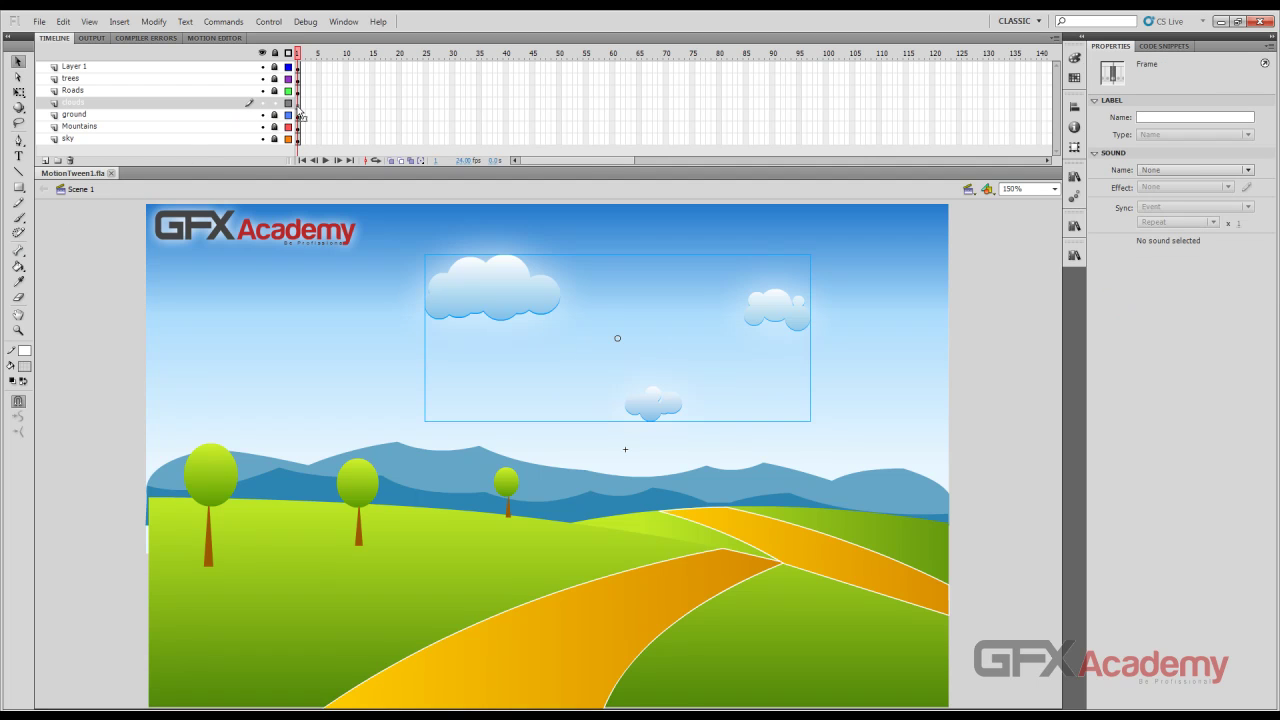
pyautogui.rightClick(298, 111)
pyautogui.click(350, 116)
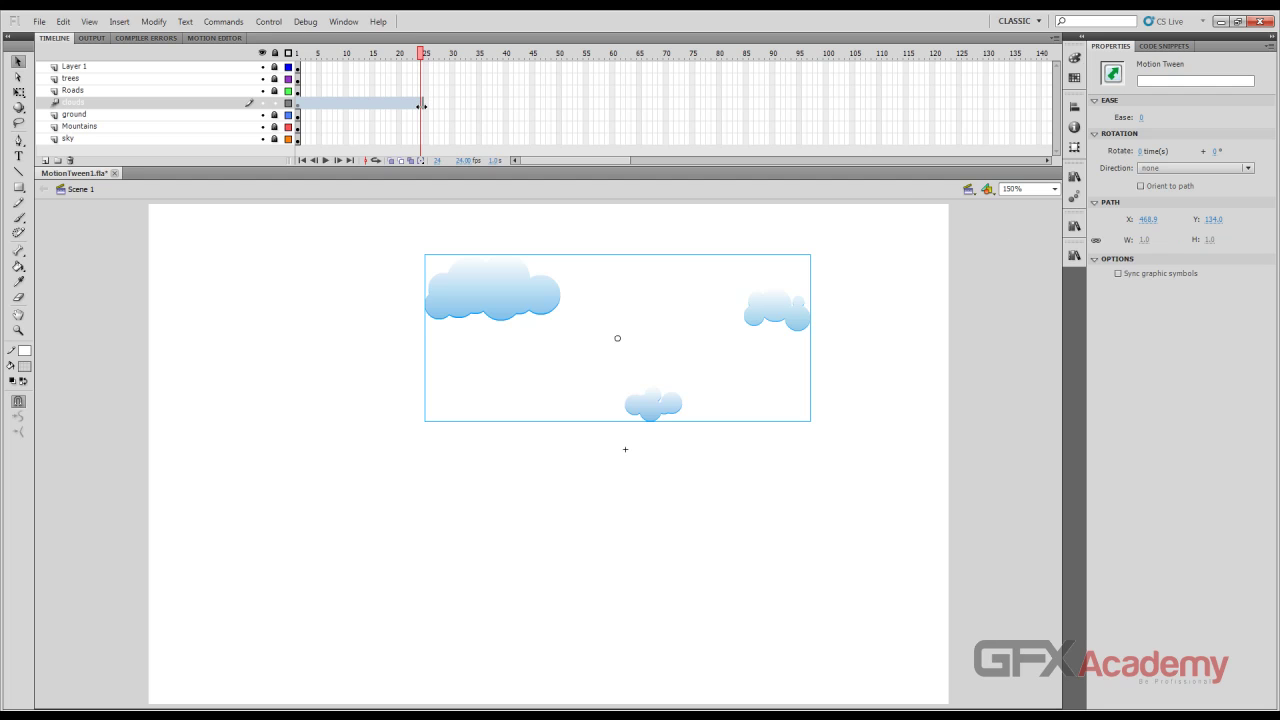
pyautogui.click(1015, 299)
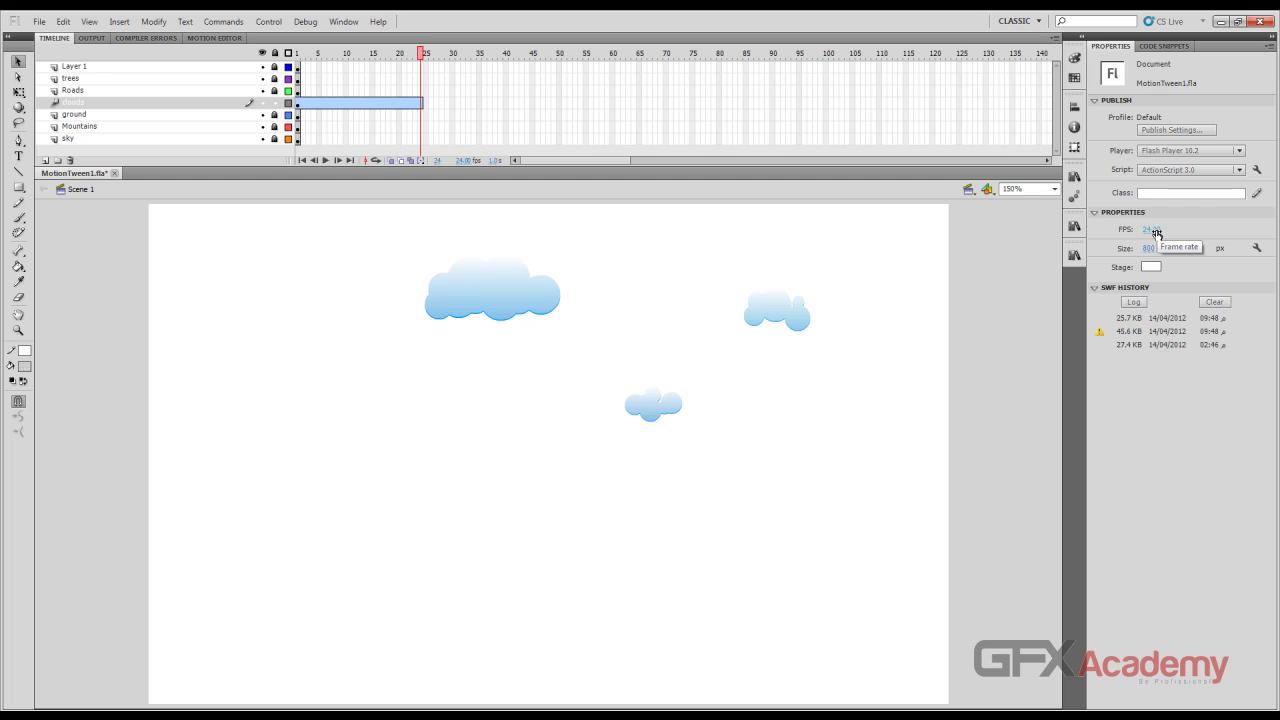
# Extend all the other layers to frame 24 to match the clouds tween, and save the document.
pyautogui.click(421, 96)
pyautogui.moveTo(421, 100); pyautogui.dragTo(421, 66)
pyautogui.press('F5')
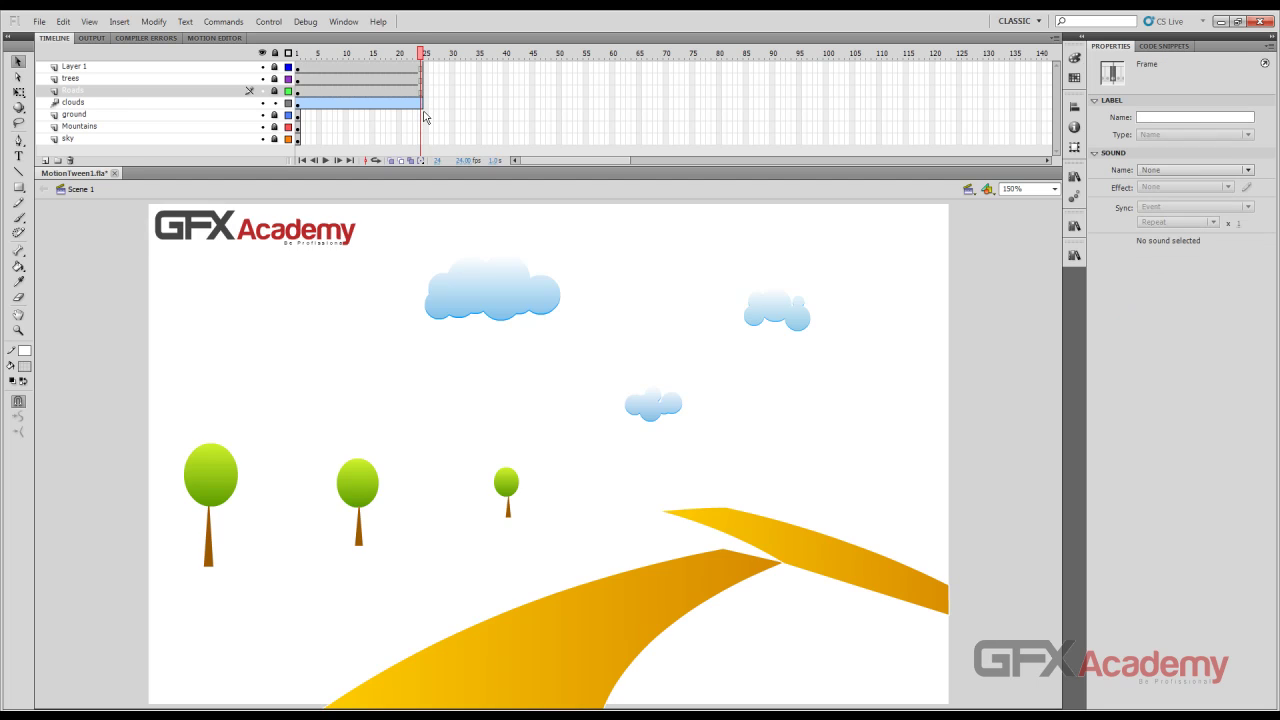
pyautogui.click(424, 140)
pyautogui.click(424, 117)
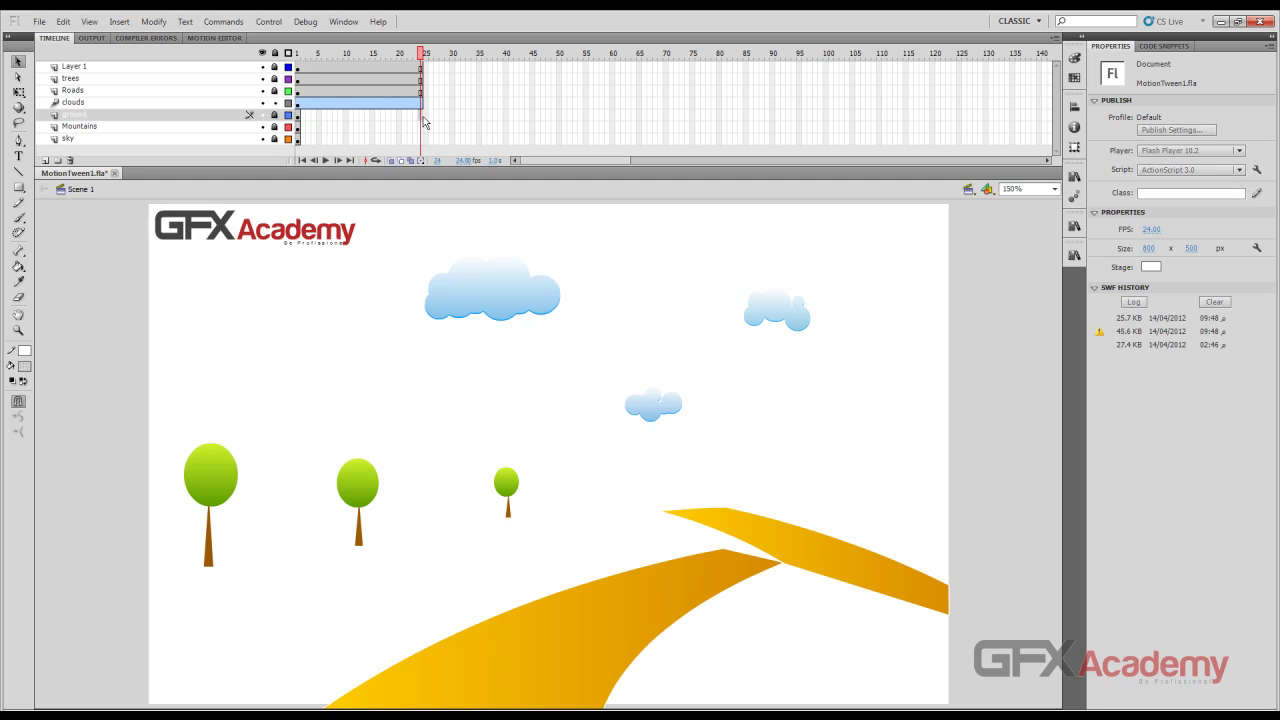
pyautogui.moveTo(424, 121); pyautogui.dragTo(424, 142)
pyautogui.press('F5')
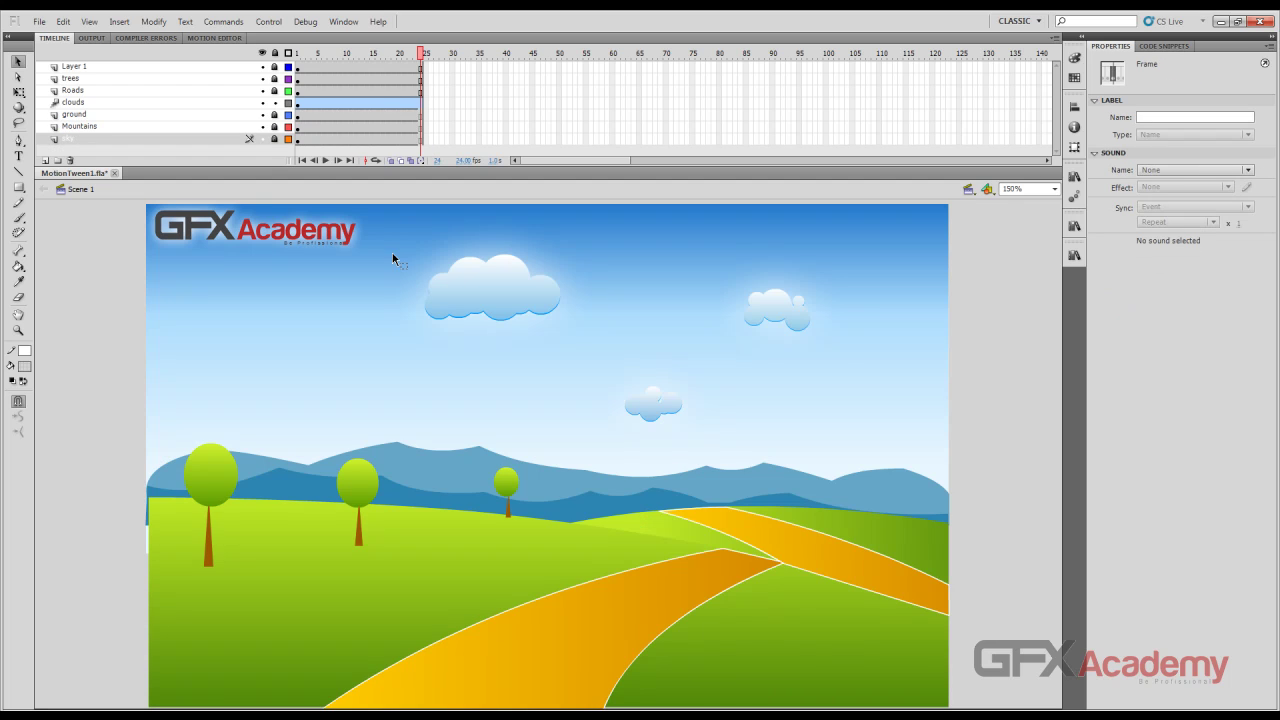
pyautogui.hotkey('ctrl', 's')
# At frame 24, move the clouds horizontally leftward to about X 446.2.
pyautogui.moveTo(410, 56)
pyautogui.mouseDown()
pyautogui.moveTo(310, 64)
pyautogui.moveTo(422, 72)
pyautogui.mouseUp()
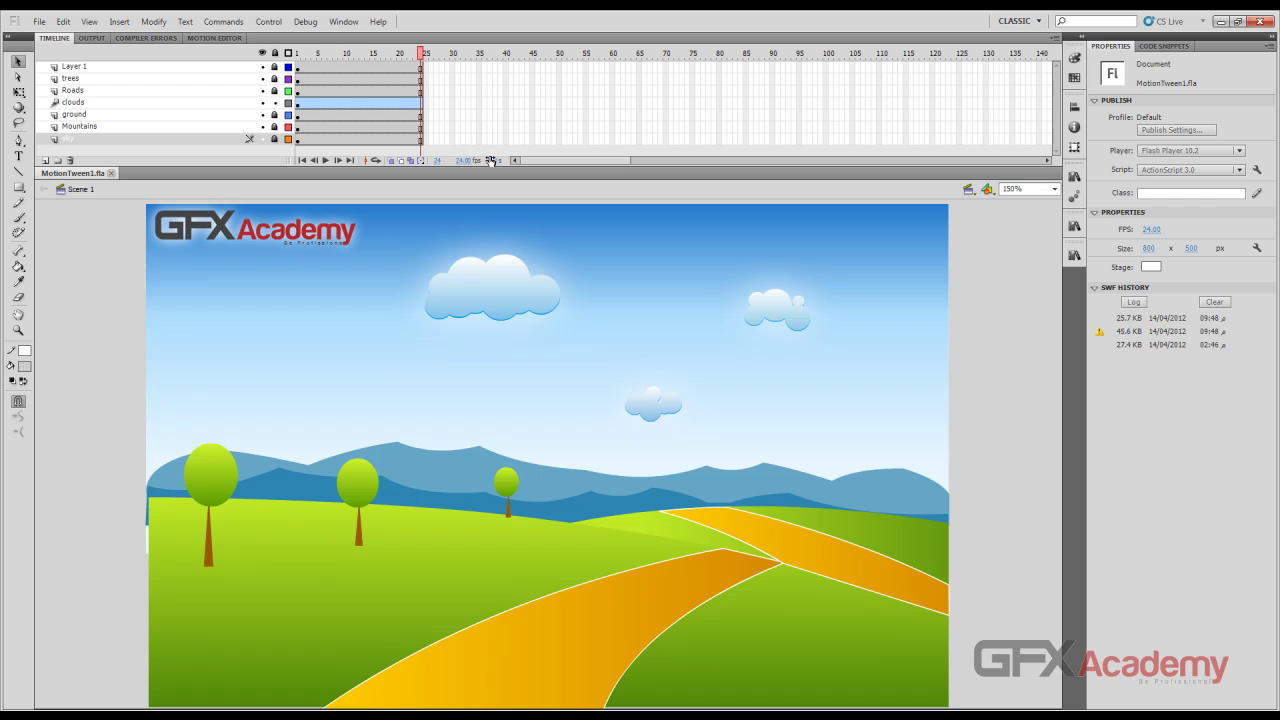
pyautogui.click(533, 288)
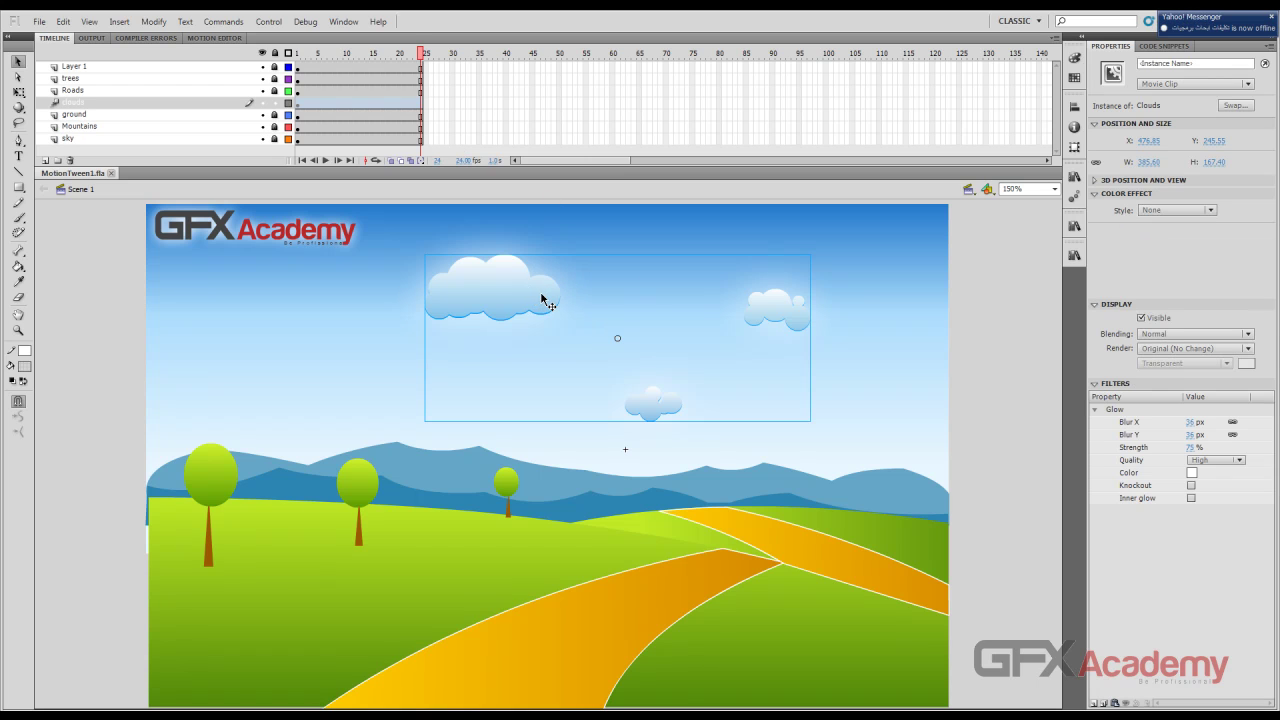
pyautogui.moveTo(545, 292); pyautogui.dragTo(516, 293)
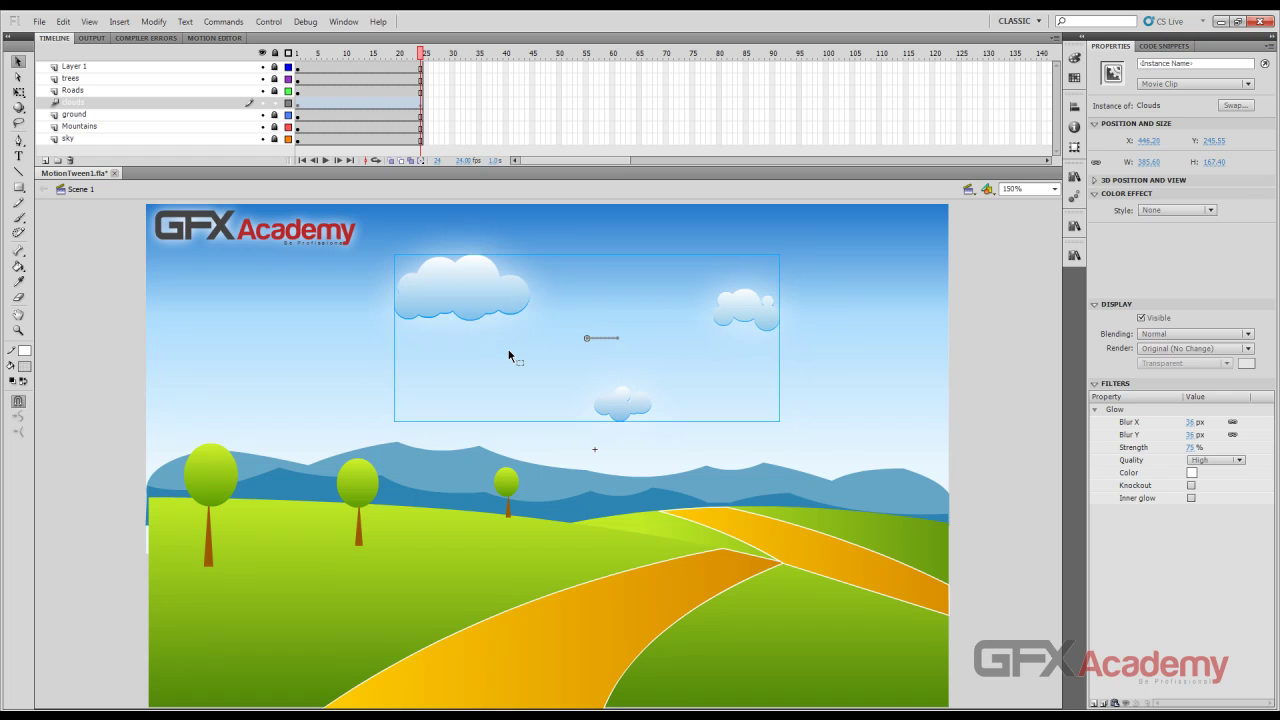
# At frame 10, move the clouds straight down to about Y 253.6 to bend the motion path.
pyautogui.click(409, 102)
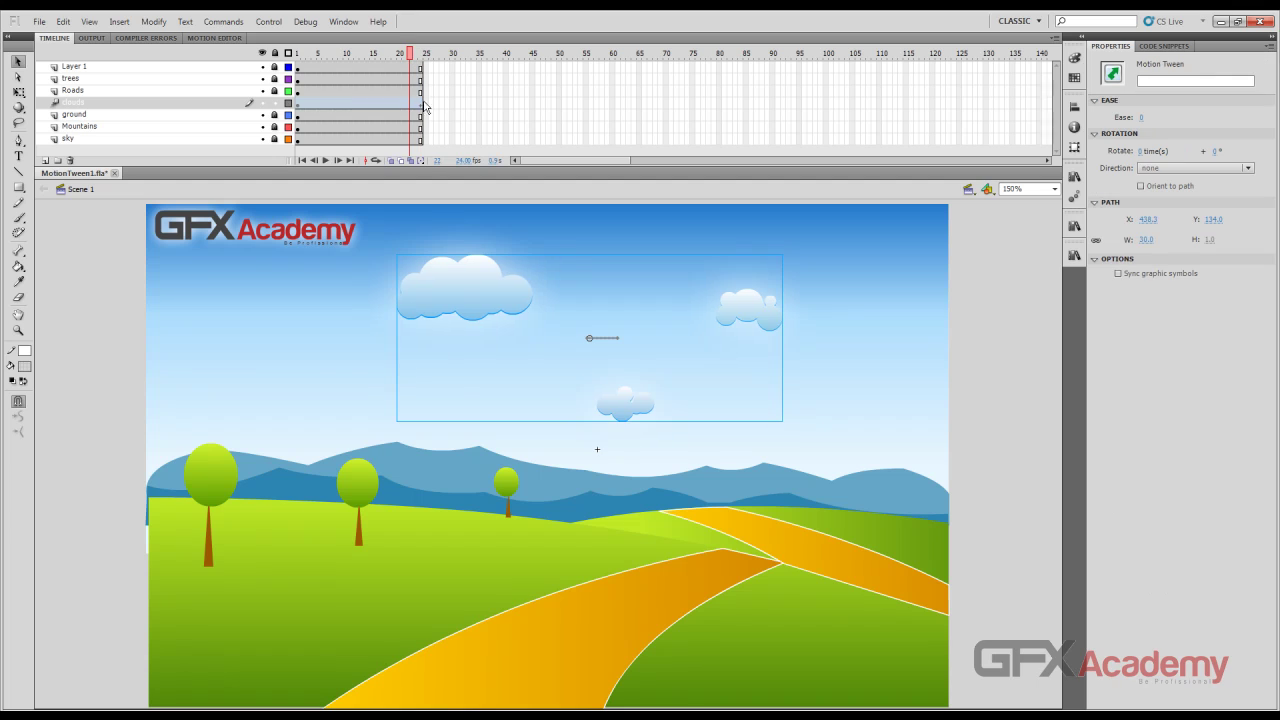
pyautogui.click(428, 119)
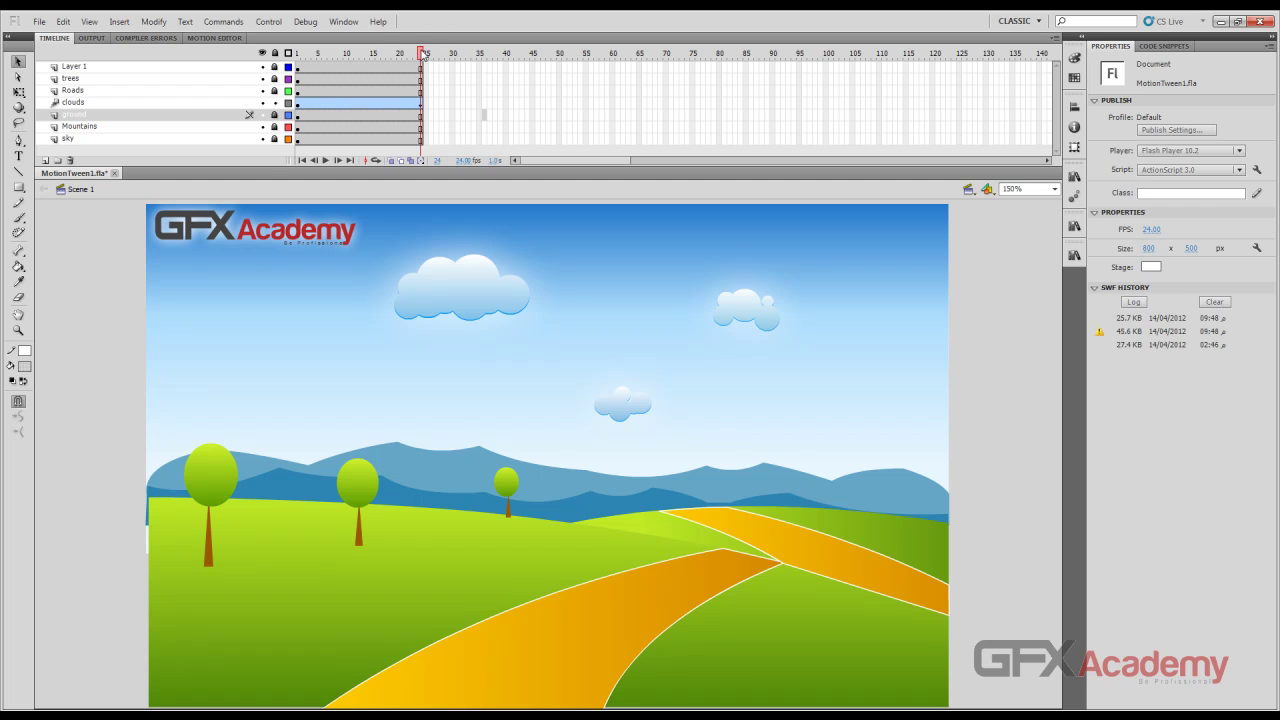
pyautogui.moveTo(422, 55); pyautogui.dragTo(346, 86)
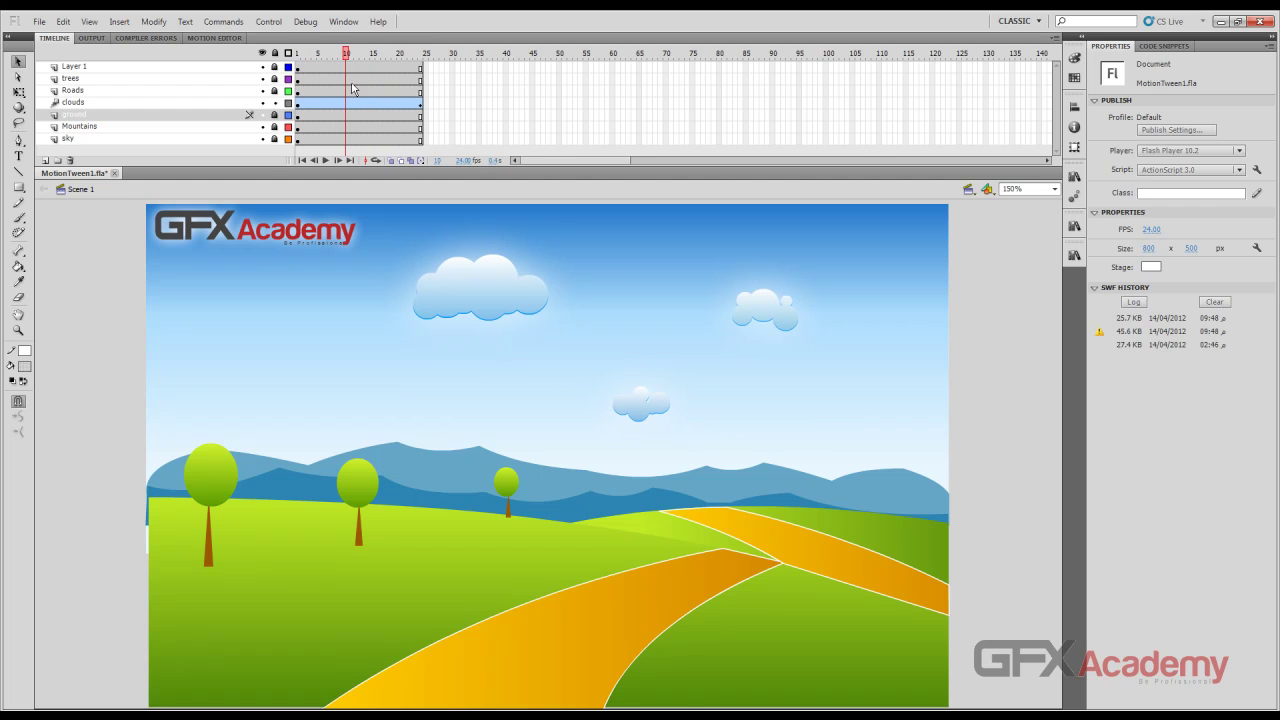
pyautogui.click(491, 294)
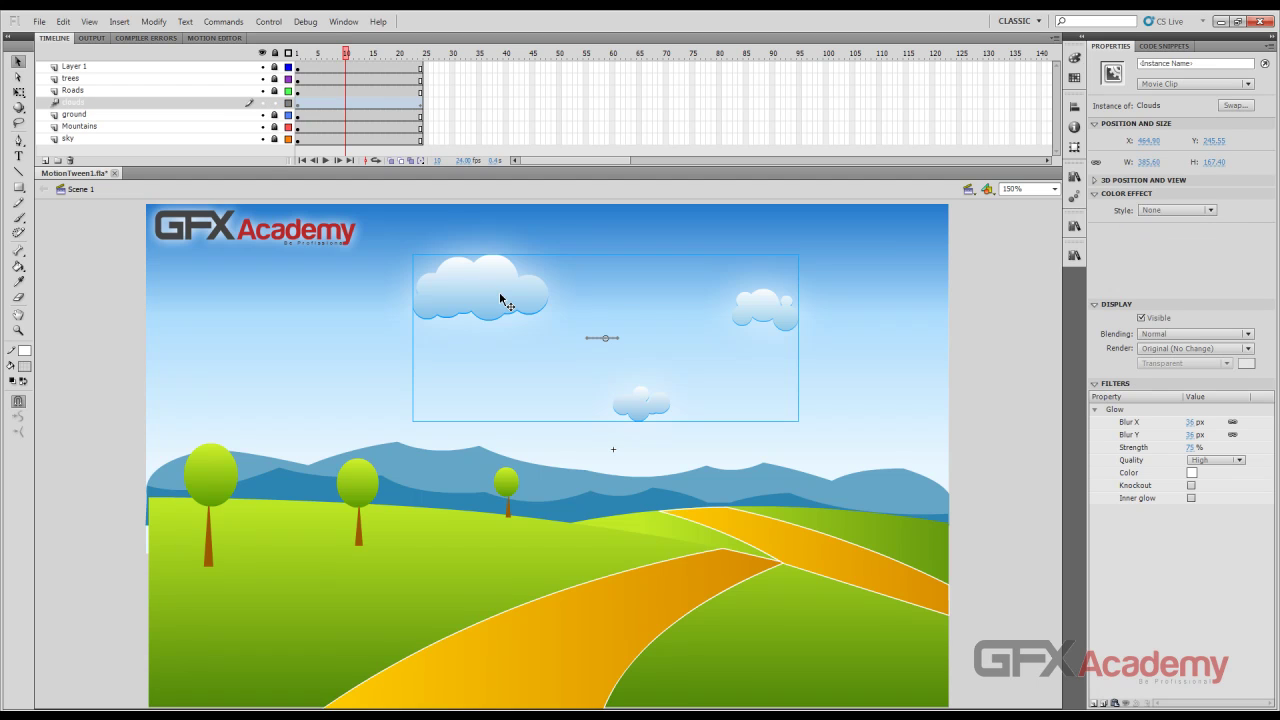
pyautogui.moveTo(493, 281); pyautogui.dragTo(495, 289)
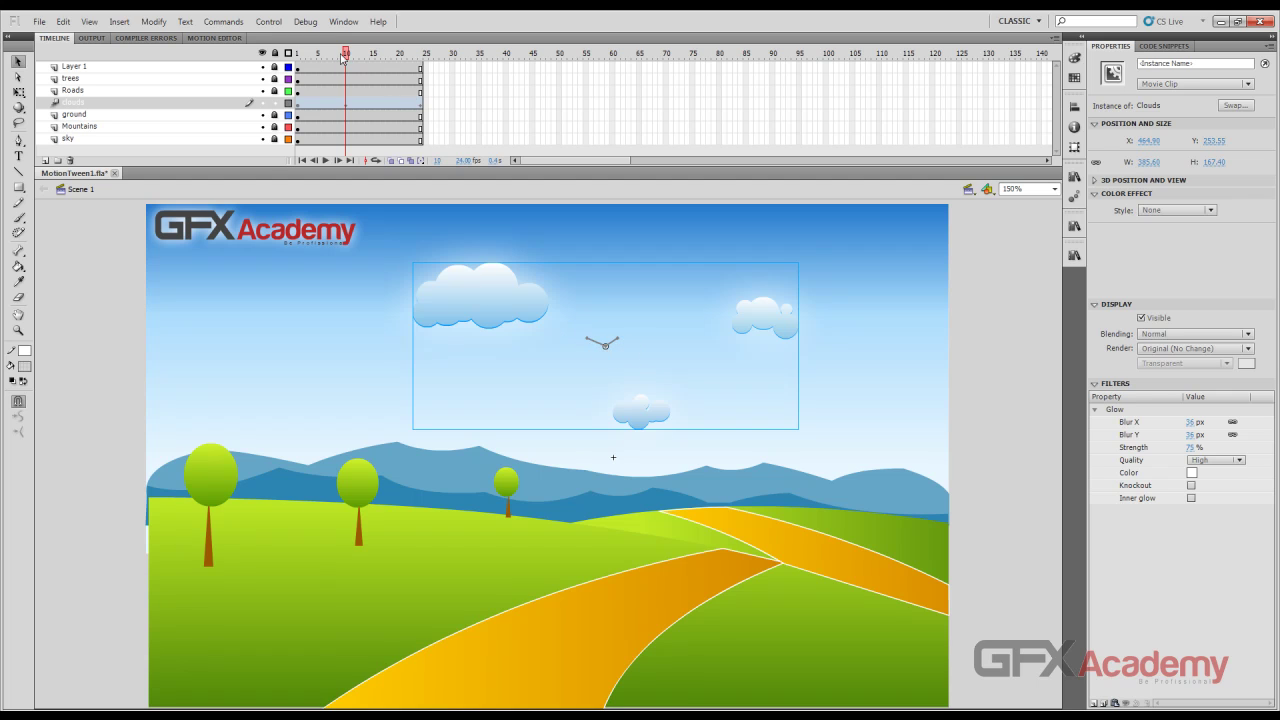
# Return to frame 1 and examine the clouds' motion path and its keyframe points at 300% magnification.
pyautogui.moveTo(346, 55); pyautogui.dragTo(297, 55)
pyautogui.click(300, 102)
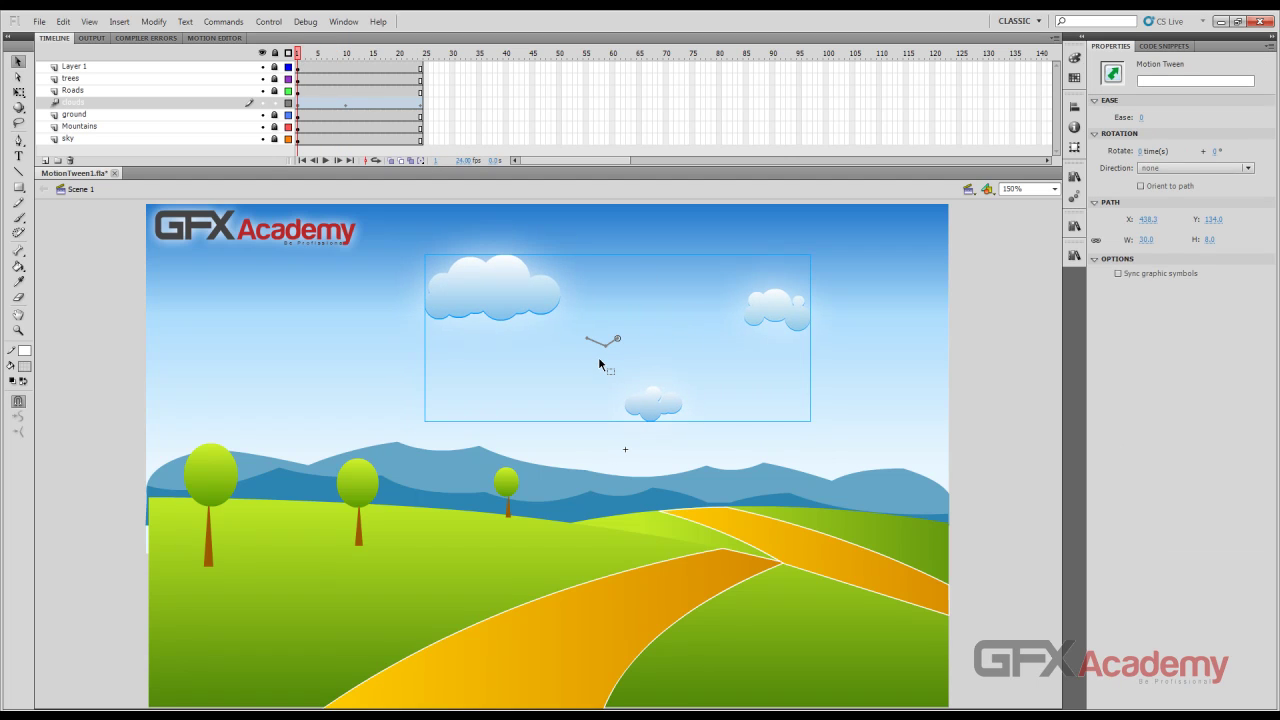
pyautogui.hotkey('ctrl', '=')
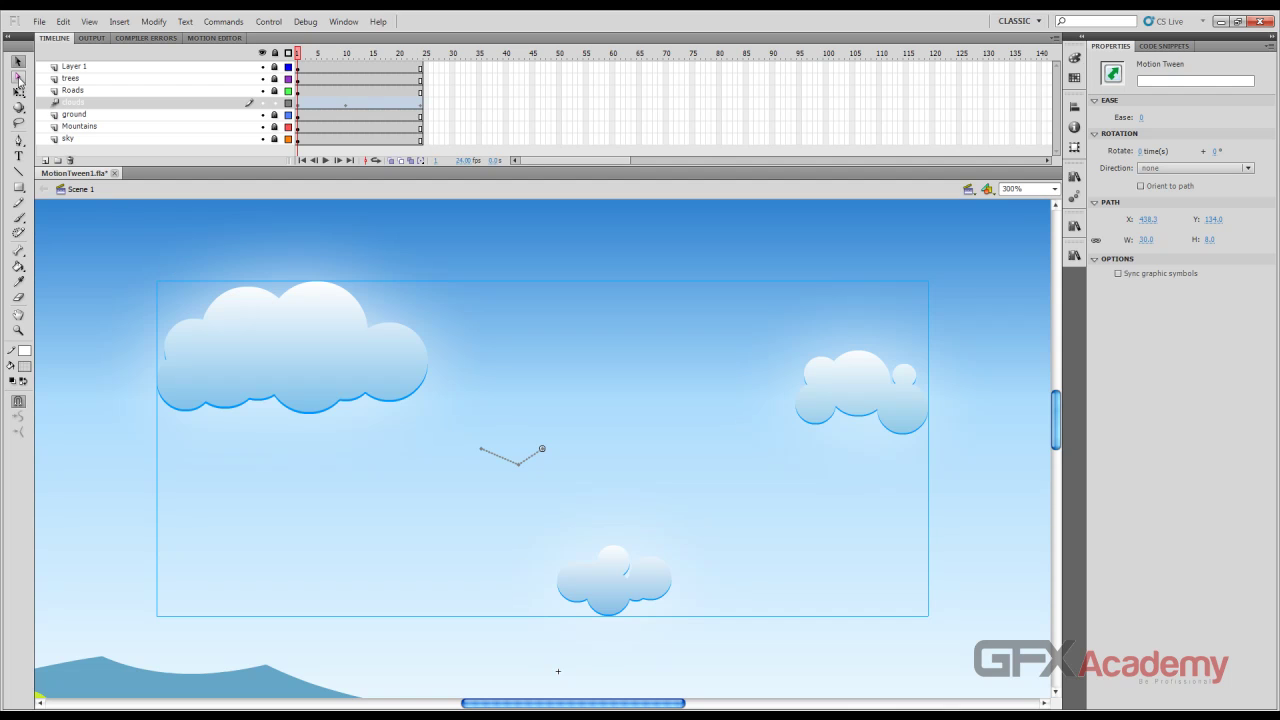
pyautogui.press('q')
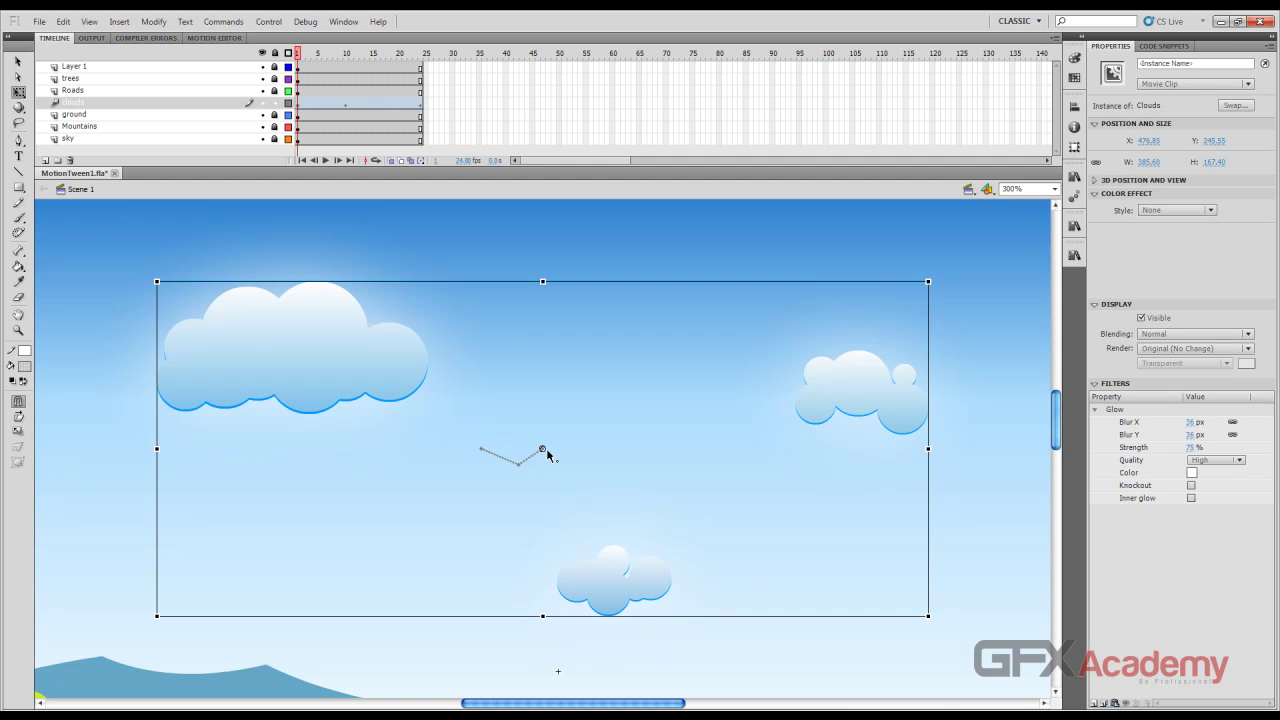
pyautogui.moveTo(545, 455); pyautogui.dragTo(631, 502)
pyautogui.click(557, 522)
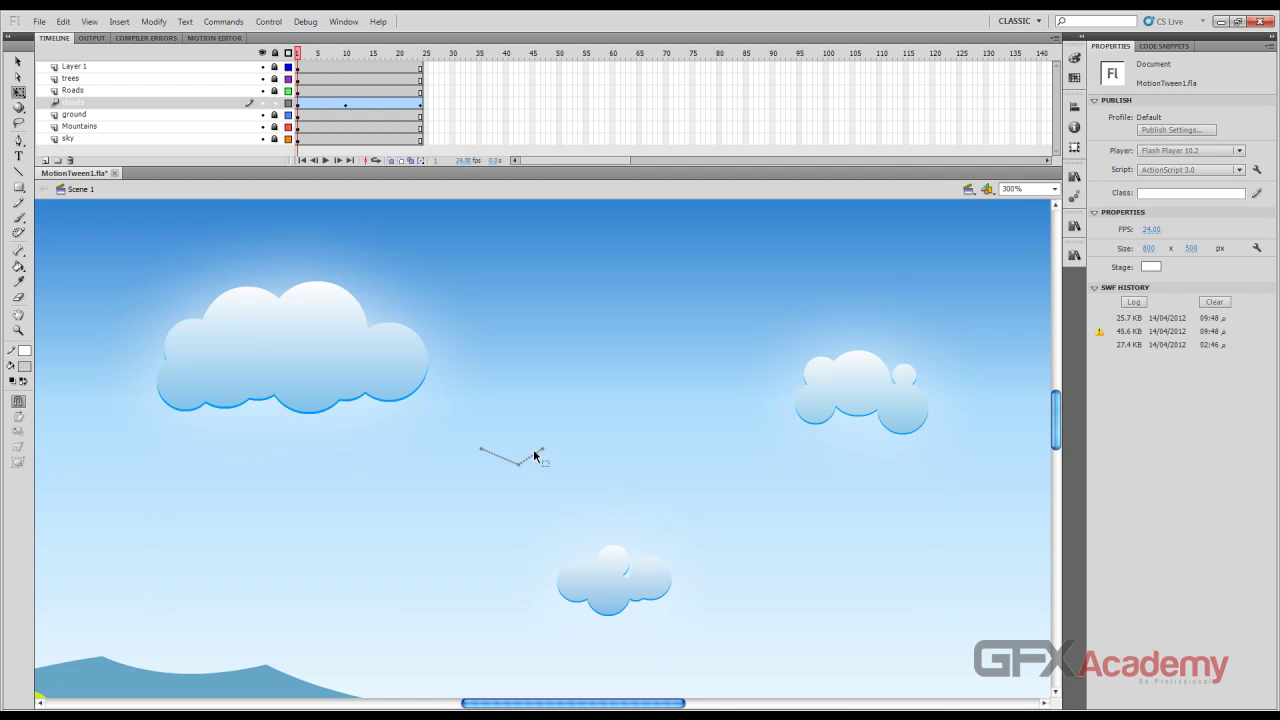
pyautogui.click(19, 62)
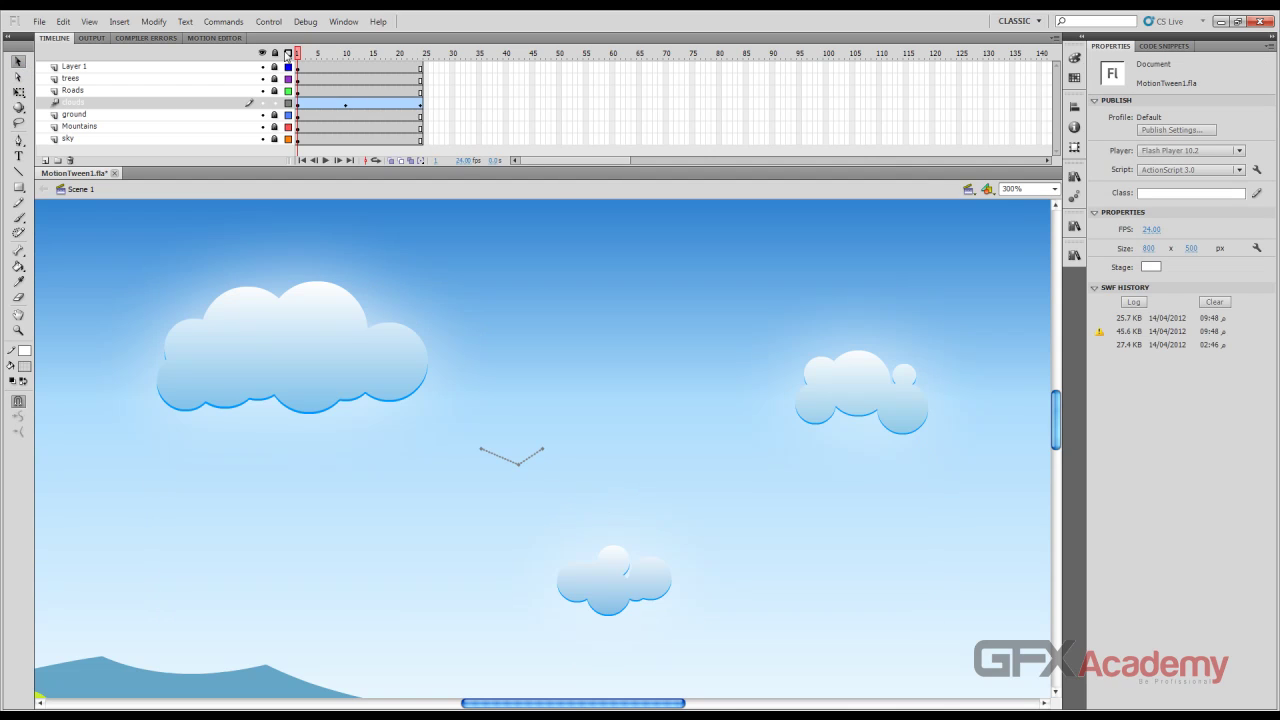
# At frame 18, raise the clouds straight up to about Y 209 and play the animation from frame 1.
pyautogui.moveTo(300, 55); pyautogui.dragTo(390, 82)
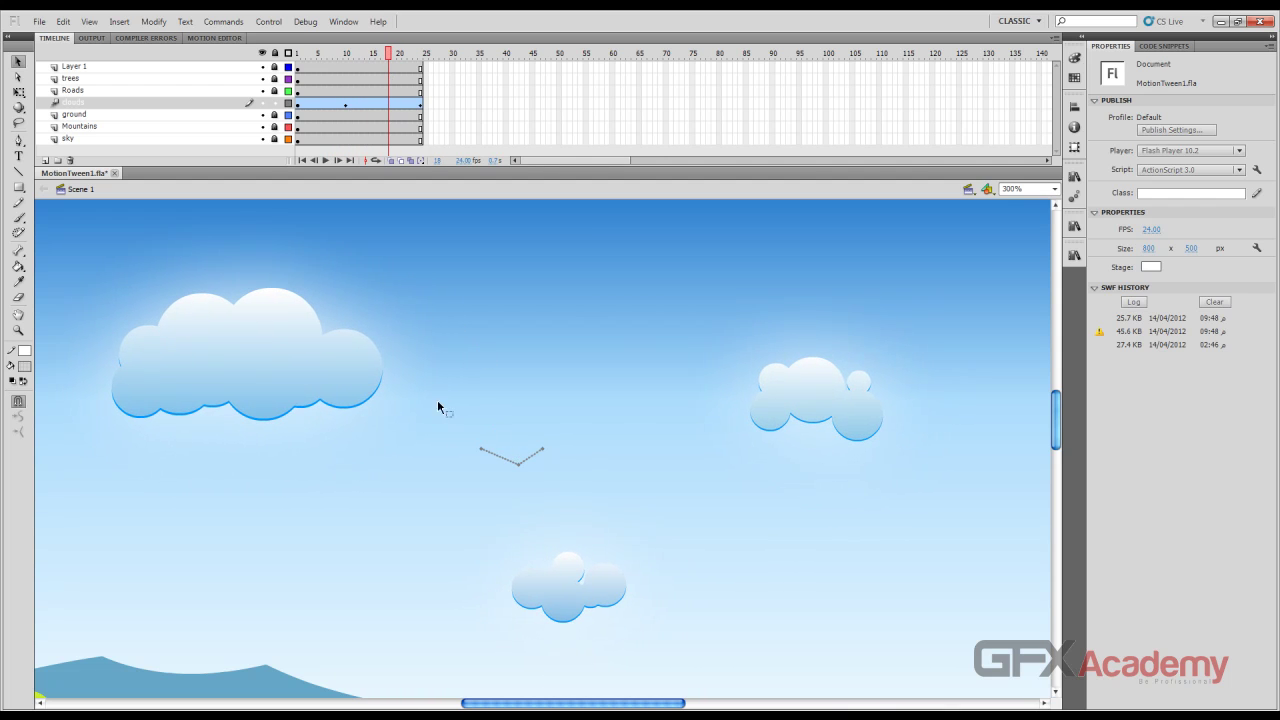
pyautogui.click(374, 390)
pyautogui.hotkey('shift', 'Up')
pyautogui.hotkey('shift', 'Up')
pyautogui.hotkey('shift', 'Up')
pyautogui.hotkey('shift', 'Up')
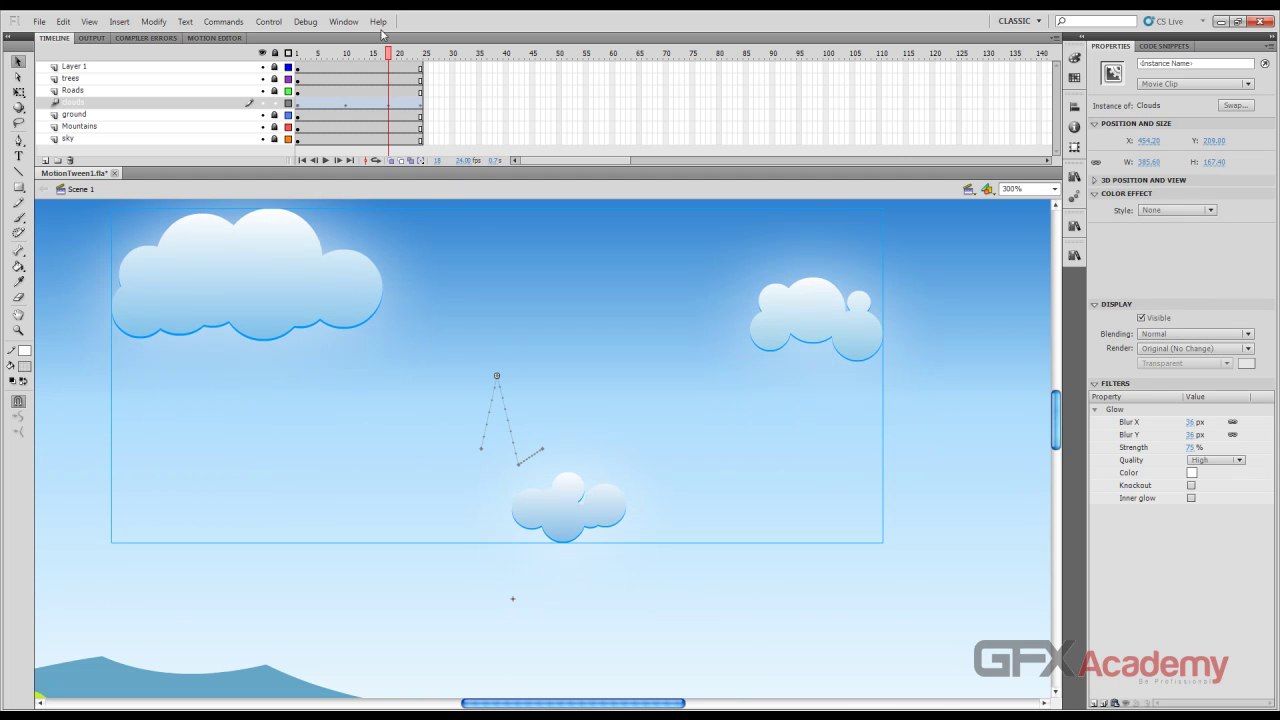
pyautogui.moveTo(388, 53); pyautogui.dragTo(297, 53)
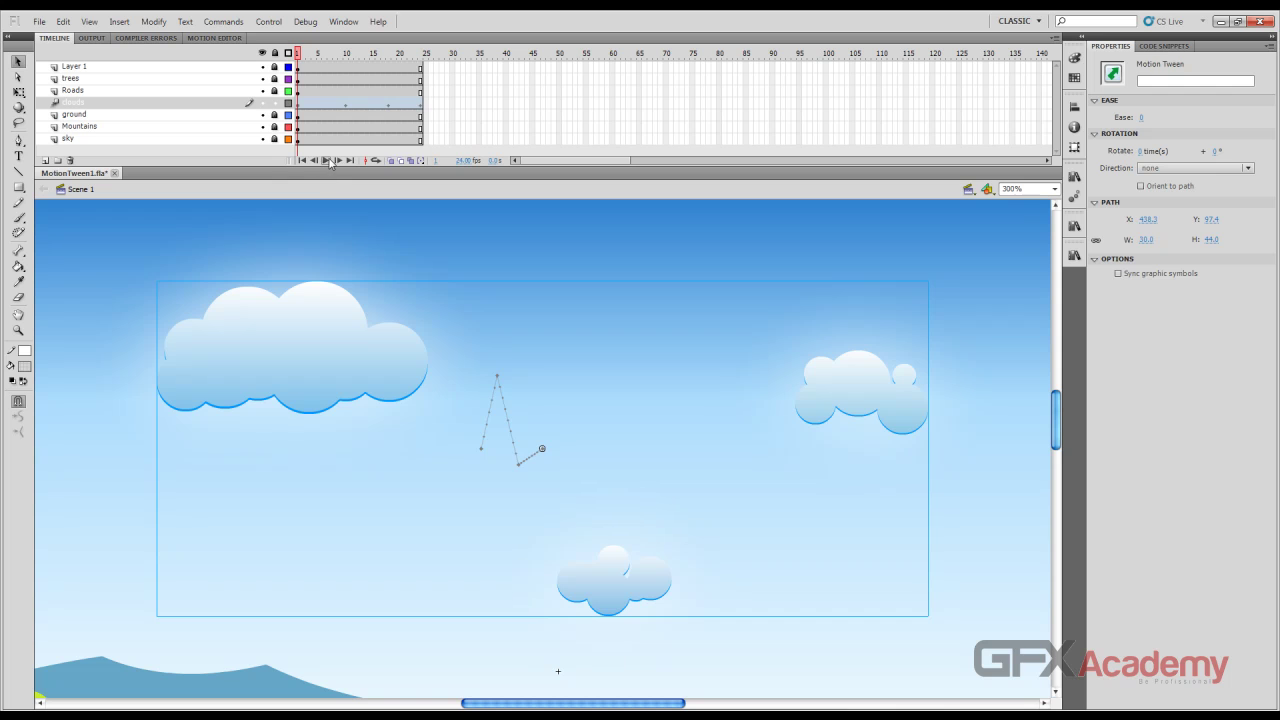
pyautogui.click(327, 161)
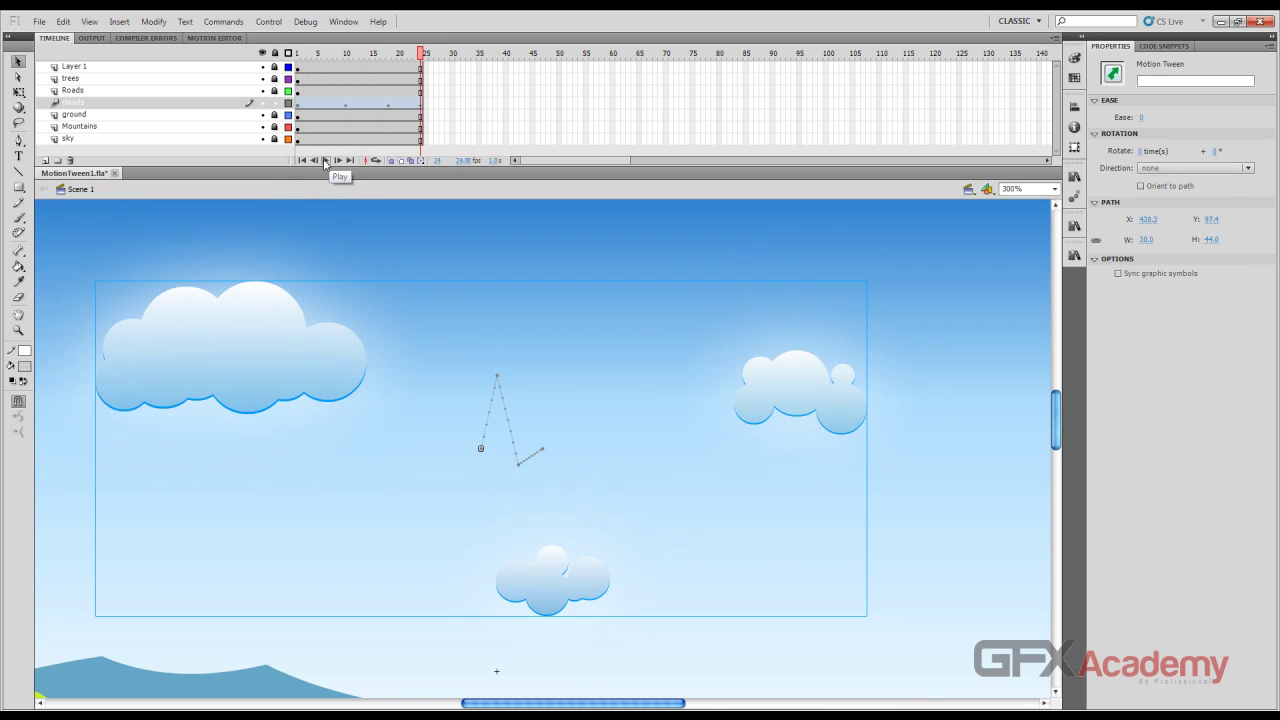
# Preview the tween, then undo the cloud position changes at frames 18 and 10 to straighten the motion path.
pyautogui.click(325, 162)
pyautogui.moveTo(405, 52); pyautogui.dragTo(314, 55)
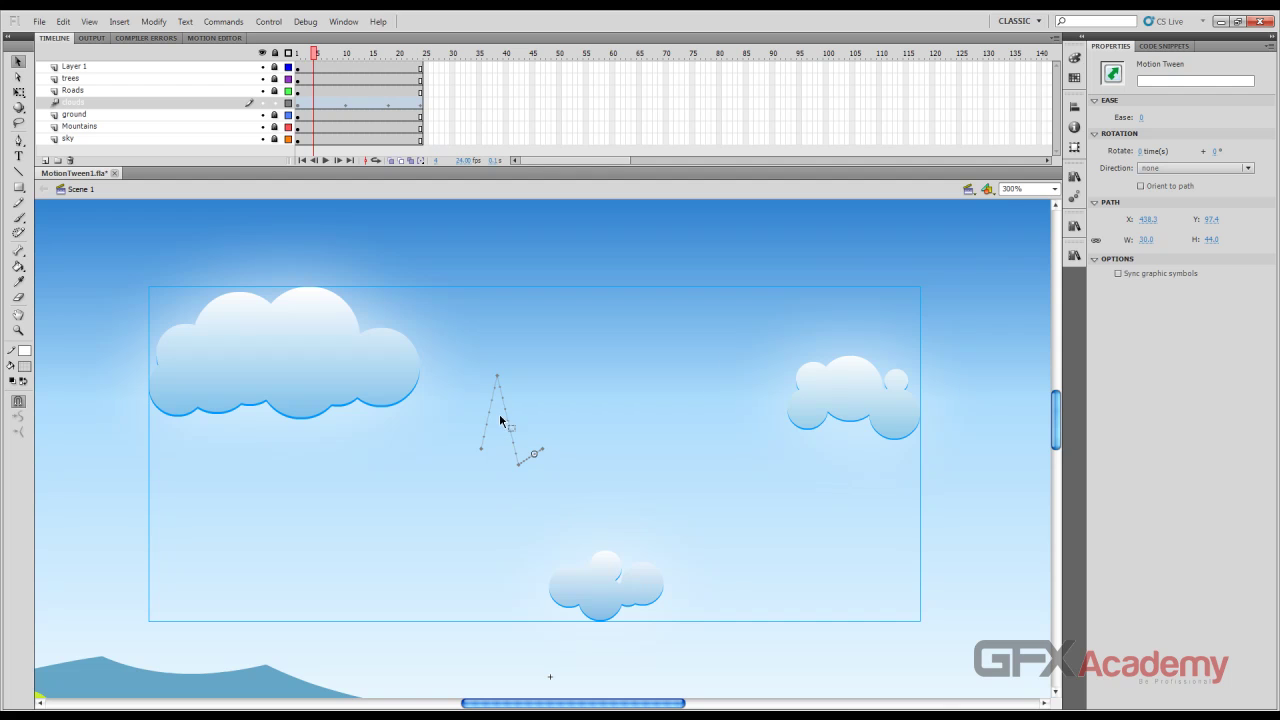
pyautogui.click(353, 108)
pyautogui.press('Return')
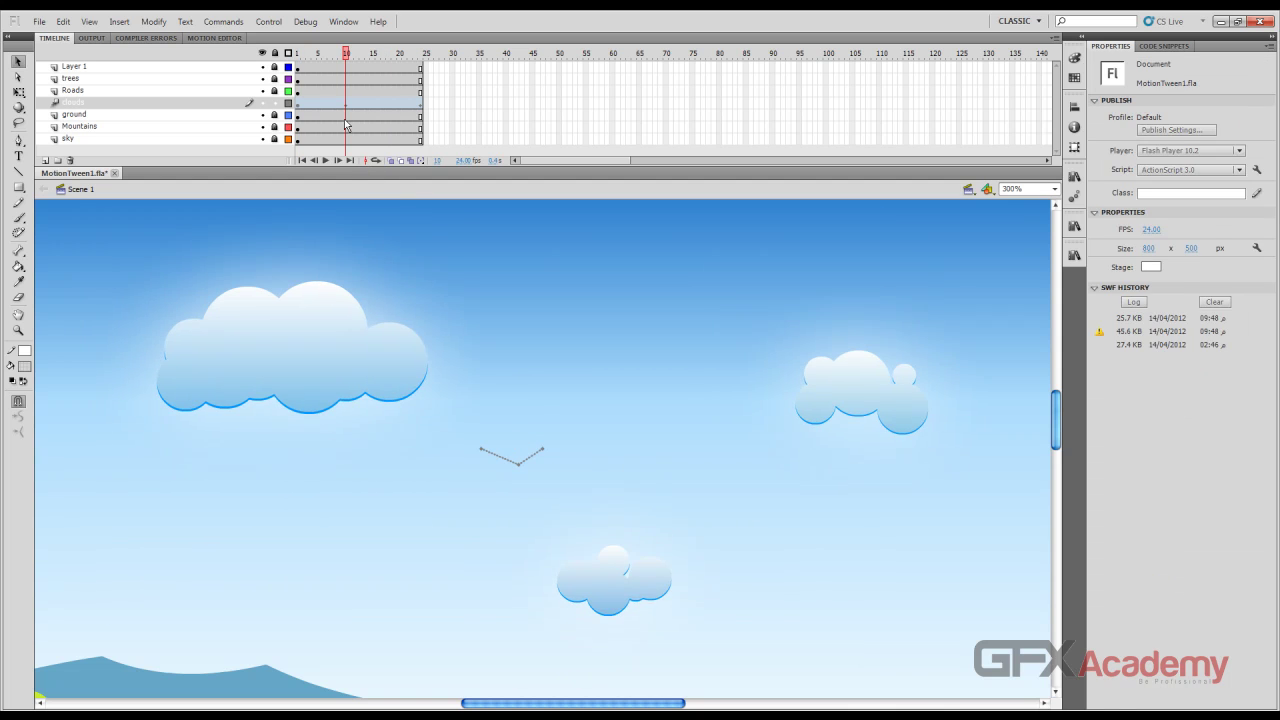
pyautogui.hotkey('ctrl', 'z')
pyautogui.hotkey('ctrl', 'z')
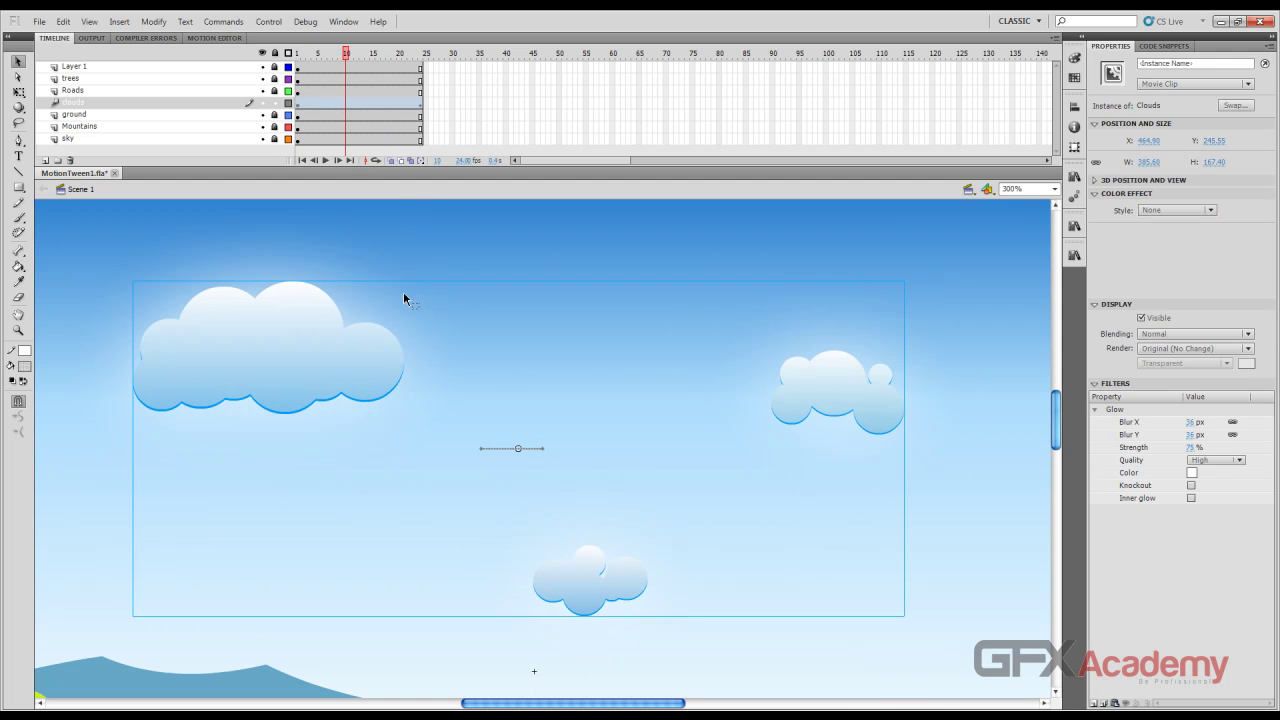
# At frame 24, move the clouds horizontally leftward to about X 355.5 to lengthen the motion path.
pyautogui.moveTo(346, 55); pyautogui.dragTo(427, 66)
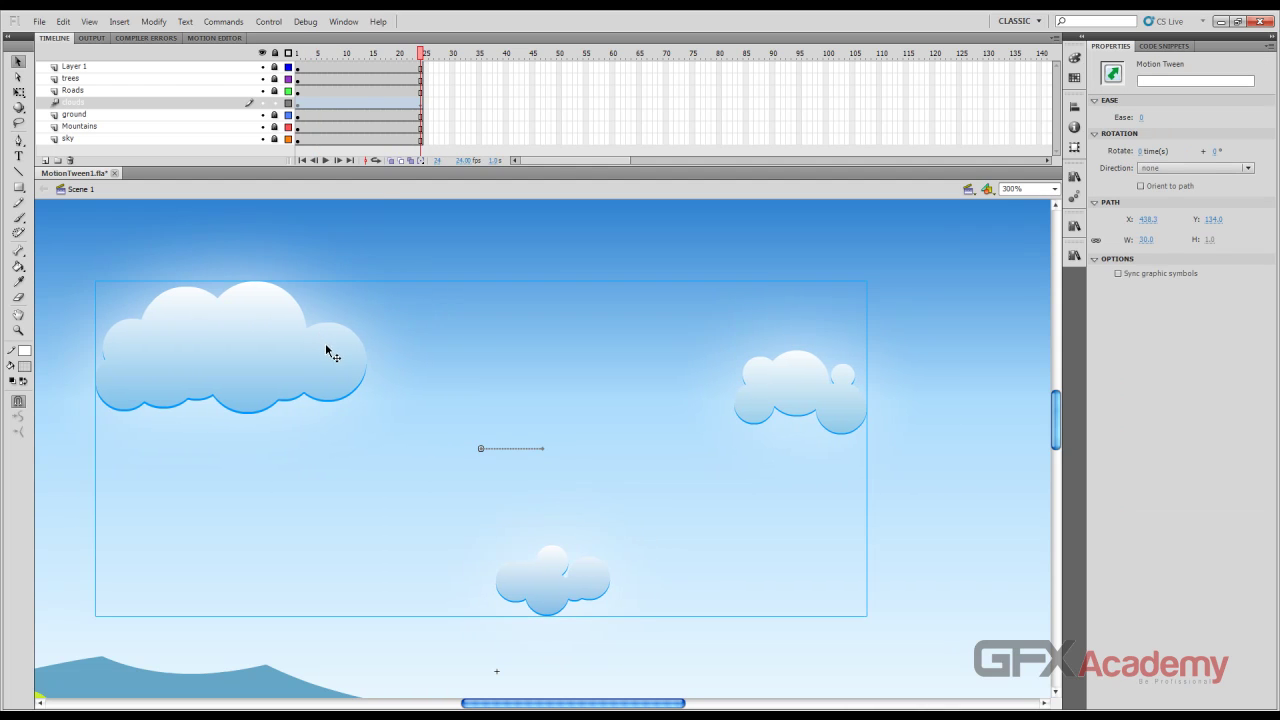
pyautogui.moveTo(332, 353); pyautogui.dragTo(150, 352)
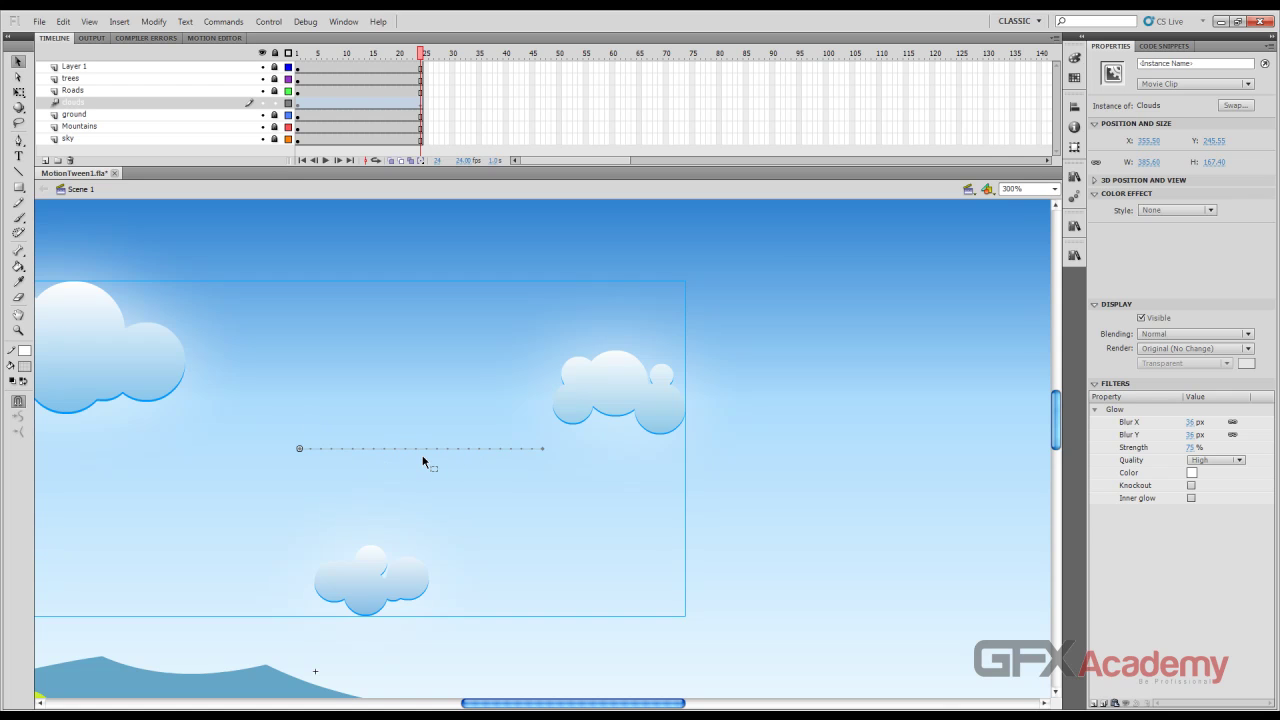
pyautogui.moveTo(163, 366); pyautogui.dragTo(417, 369)
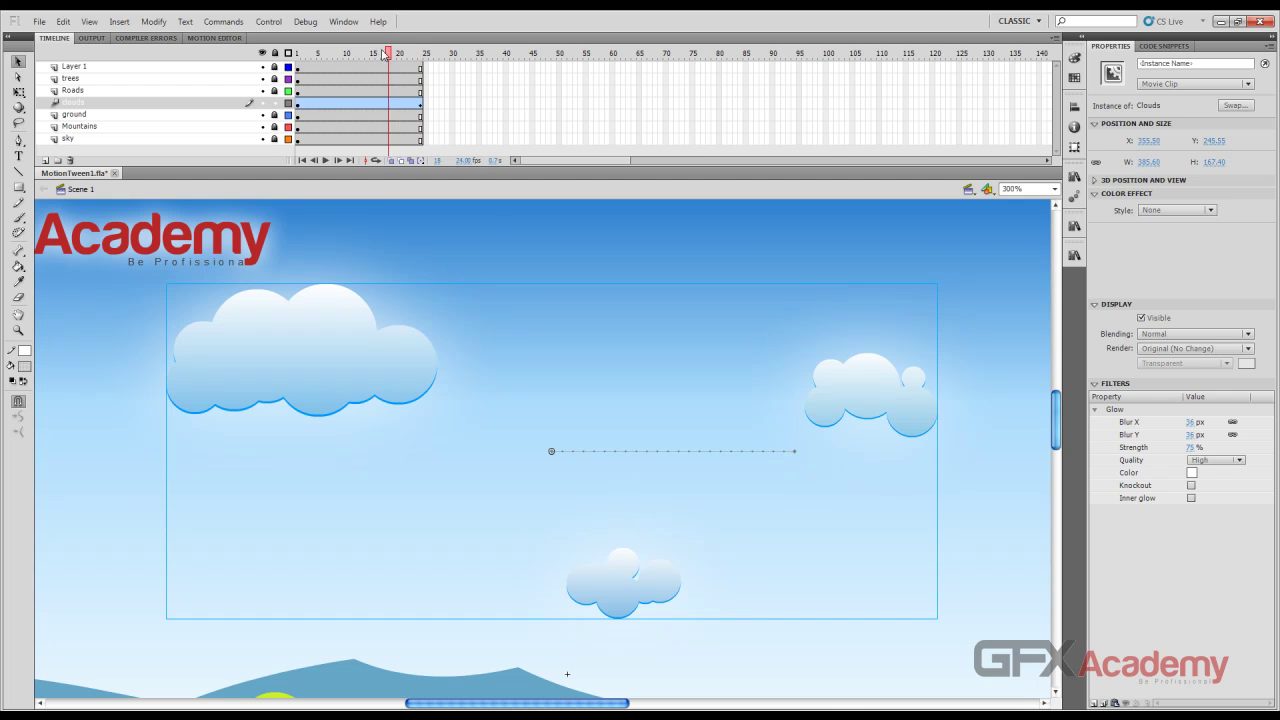
# At frame 1, move the clouds up and rightward to about X 540.9, Y 152.3, and preview the animation.
pyautogui.moveTo(400, 52); pyautogui.dragTo(297, 56)
pyautogui.click(700, 451)
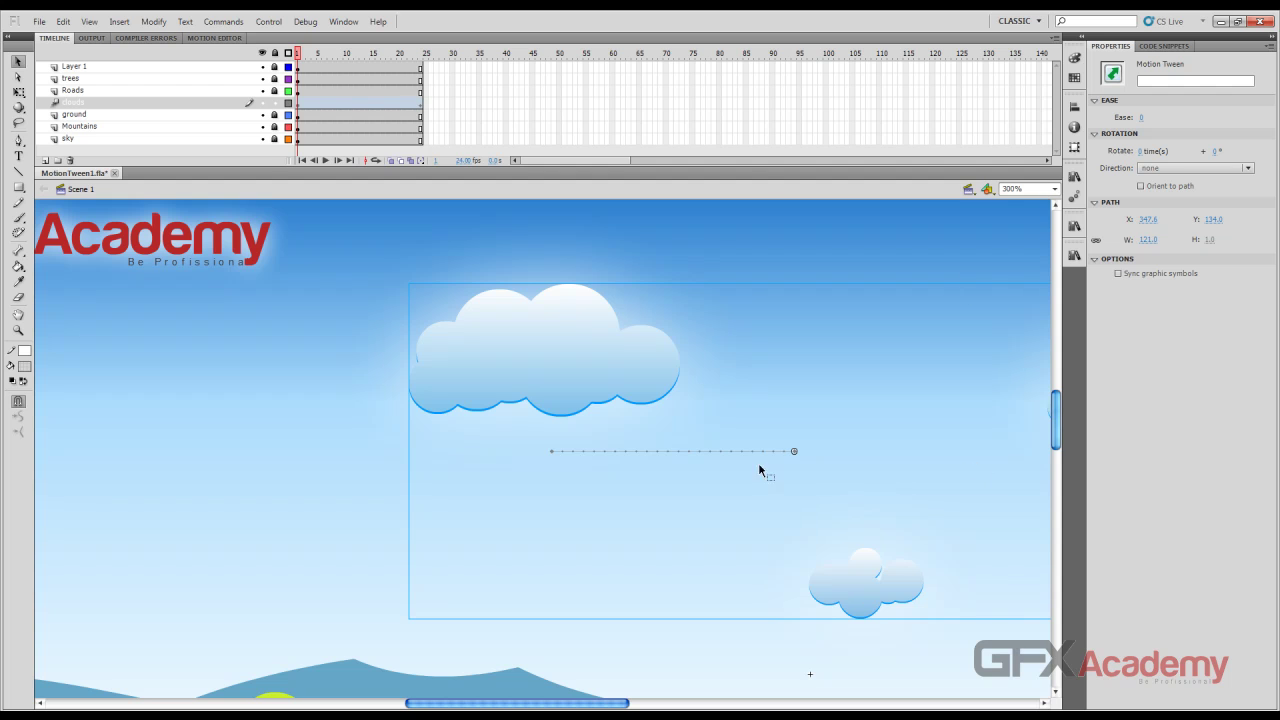
pyautogui.moveTo(940, 441); pyautogui.dragTo(758, 426)
pyautogui.click(685, 478)
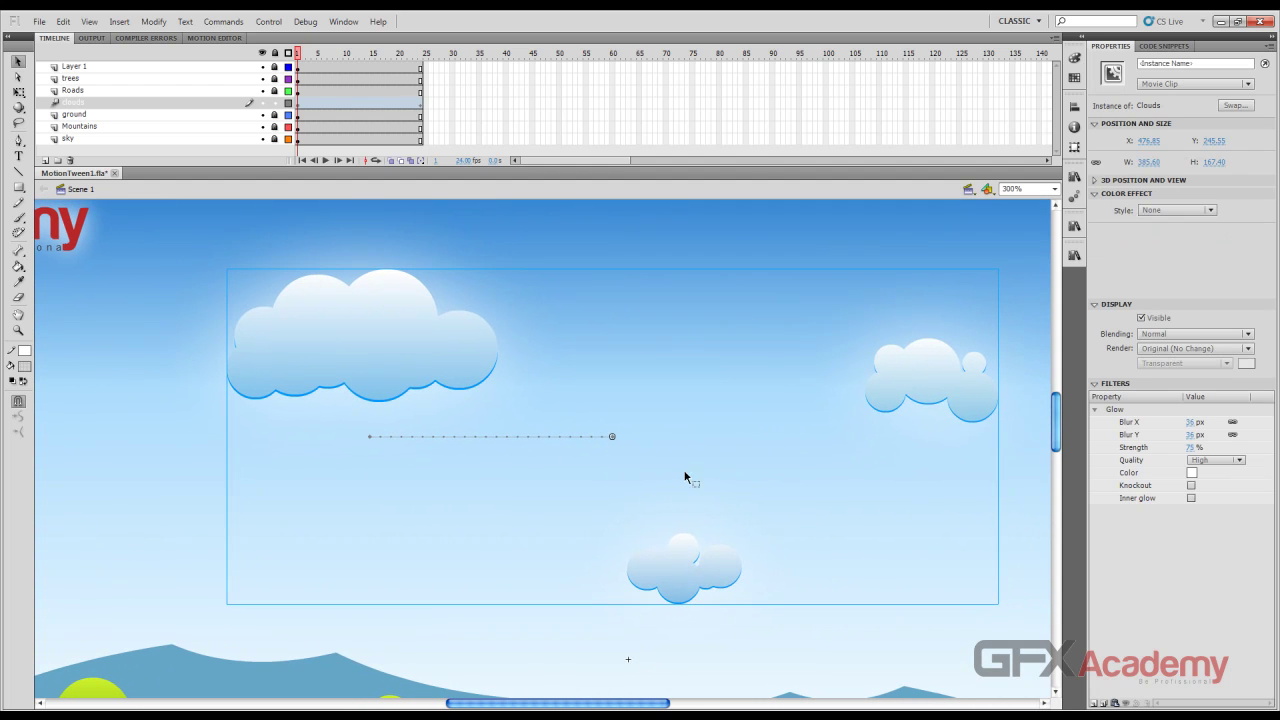
pyautogui.click(613, 437)
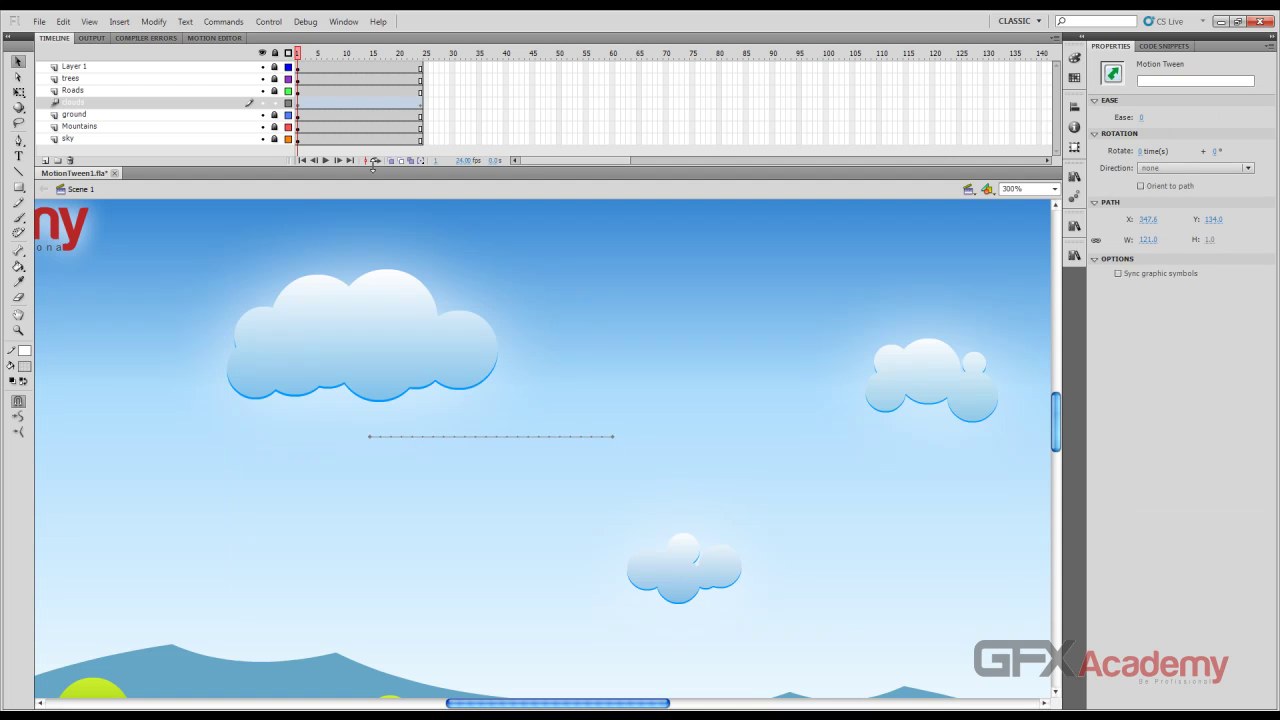
pyautogui.click(495, 367)
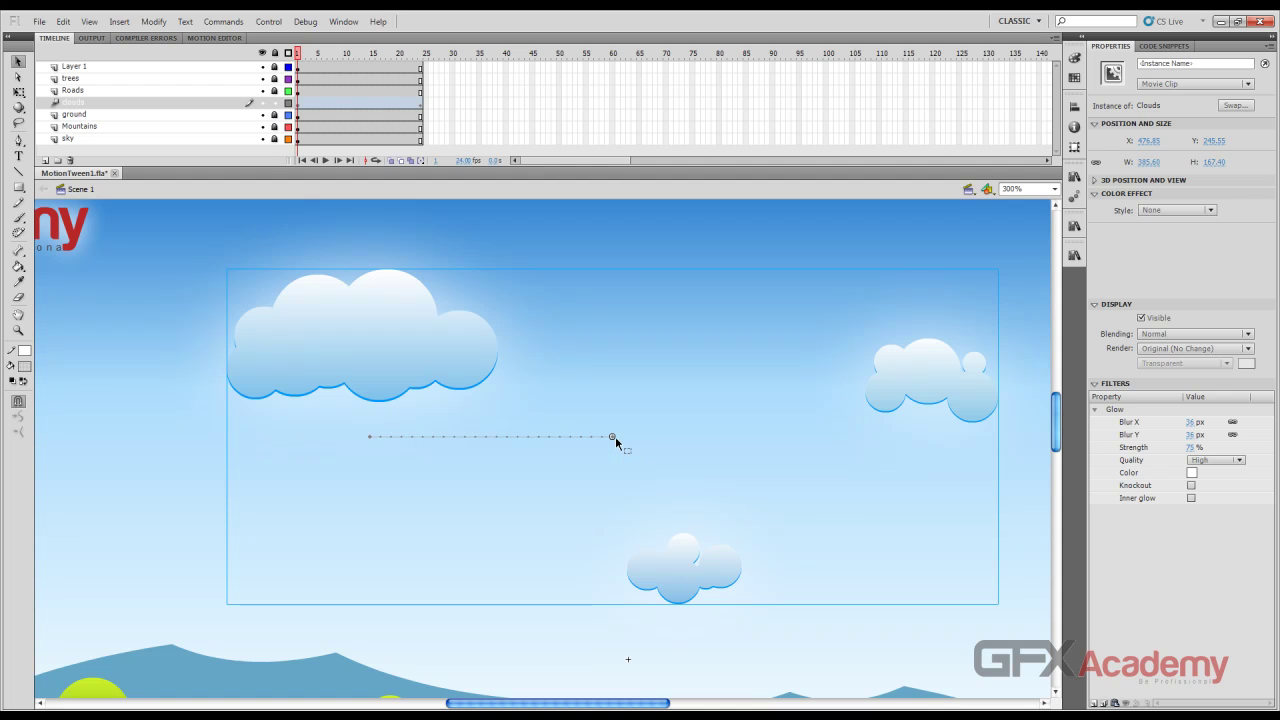
pyautogui.moveTo(613, 437); pyautogui.dragTo(741, 256)
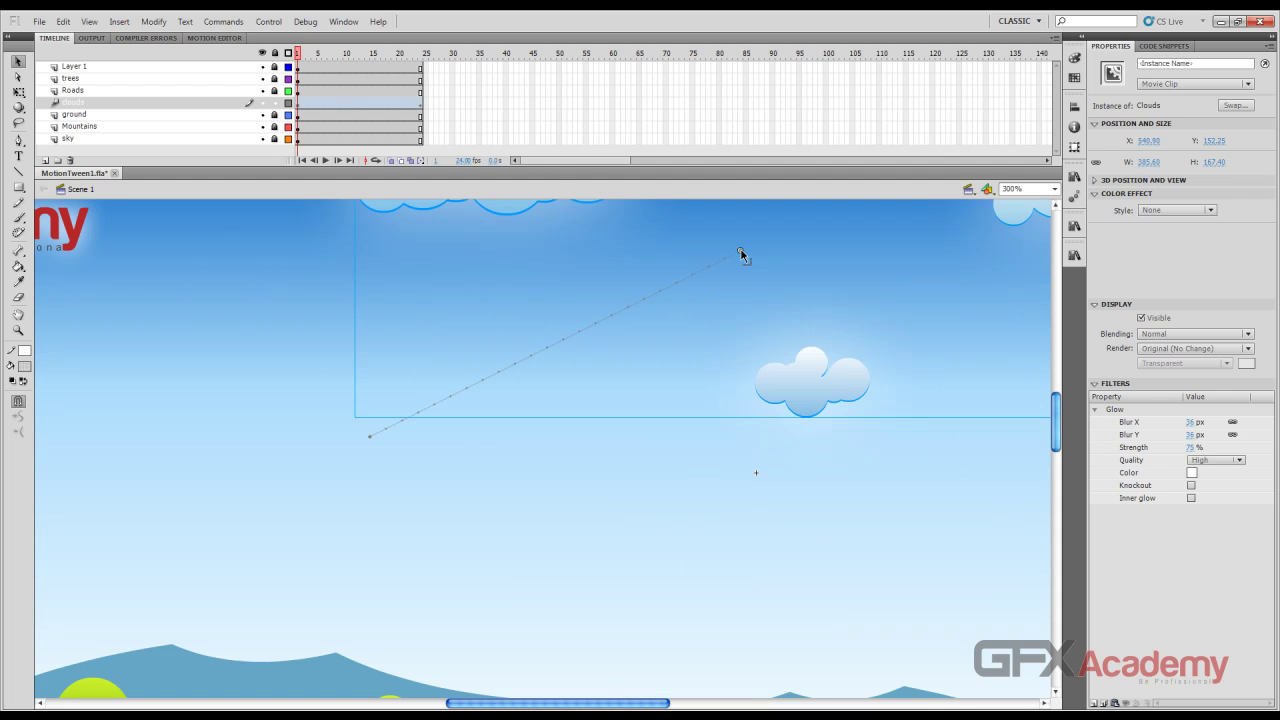
pyautogui.scroll(3, 812, 345)
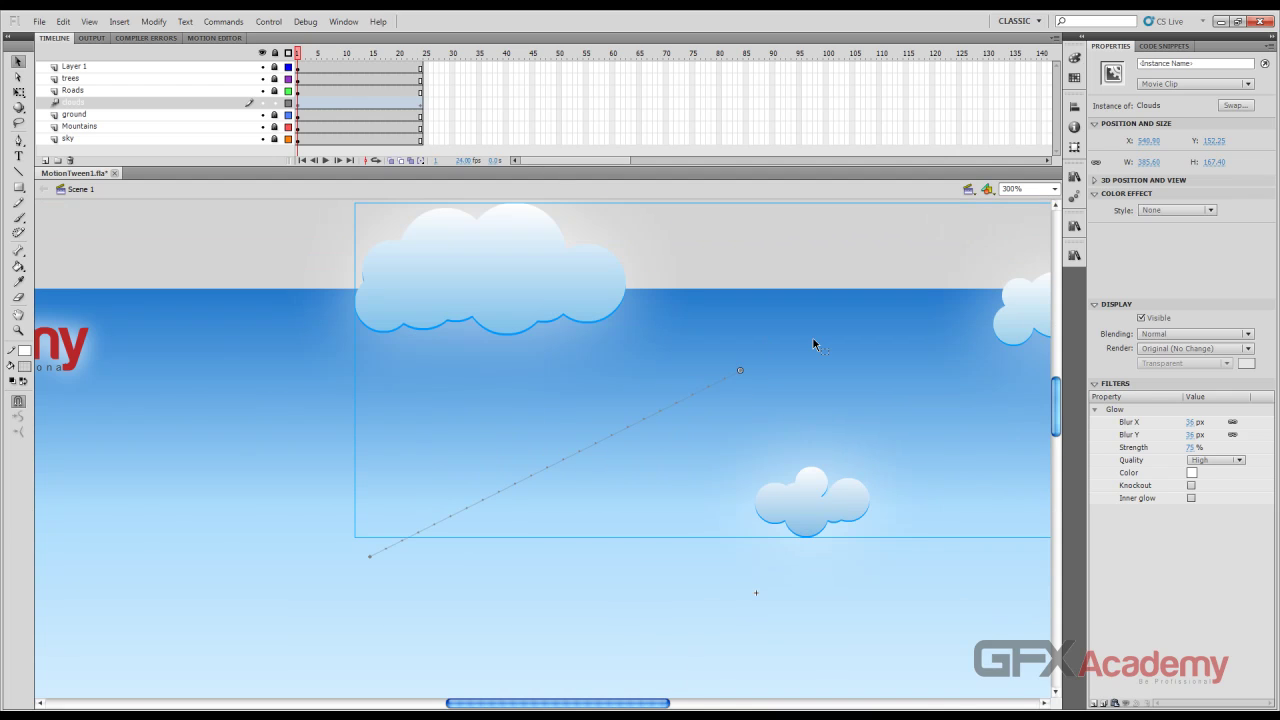
pyautogui.moveTo(292, 52)
pyautogui.mouseDown()
pyautogui.moveTo(396, 64)
pyautogui.moveTo(290, 70)
pyautogui.mouseUp()
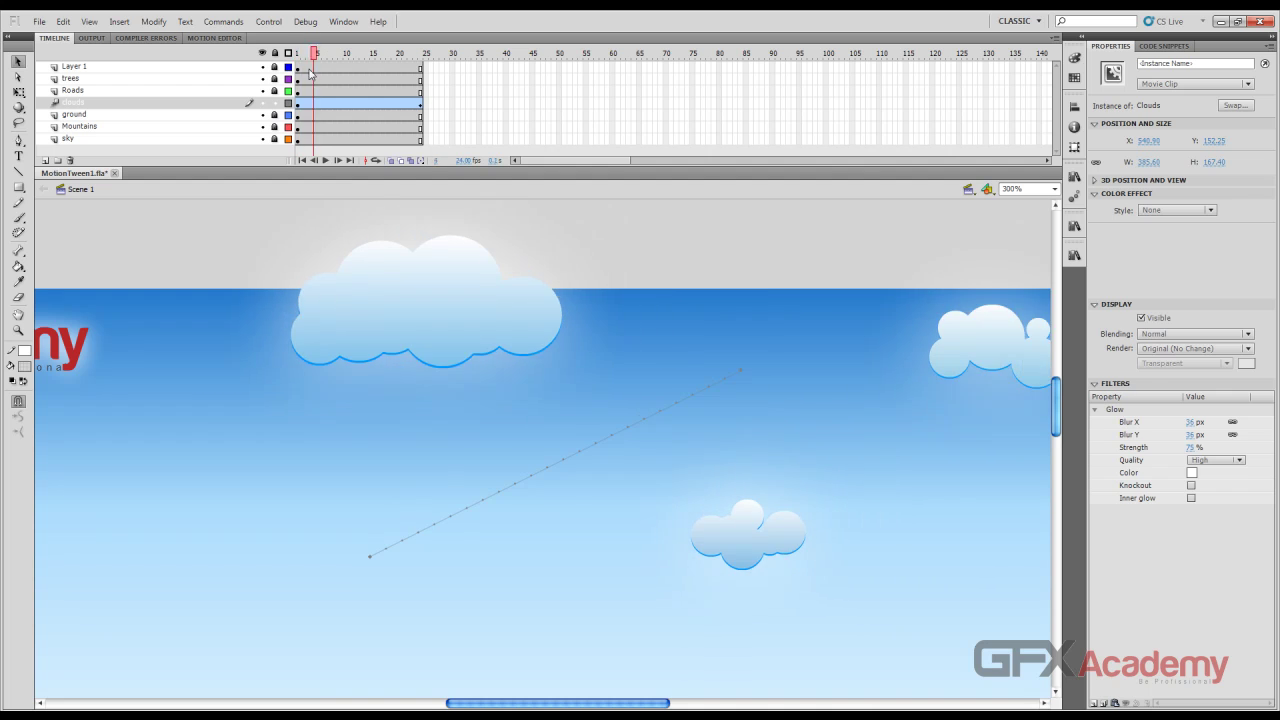
pyautogui.click(777, 342)
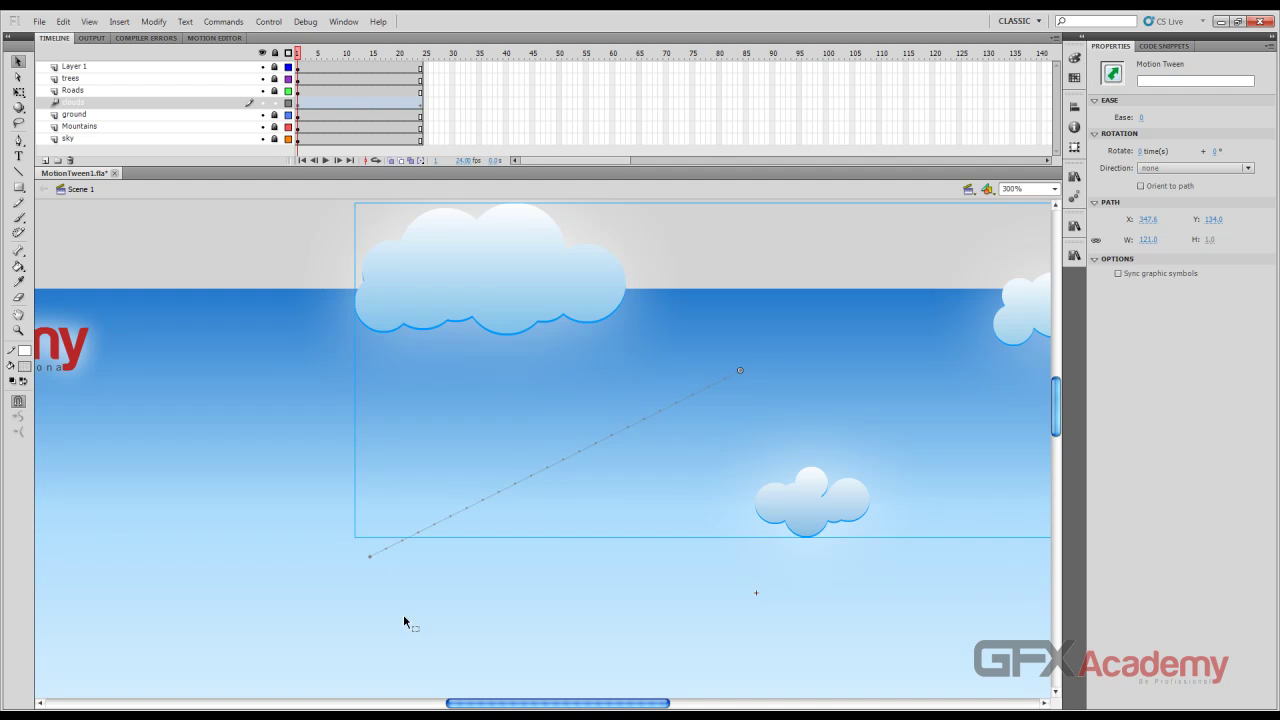
pyautogui.scroll(-1, 485, 606)
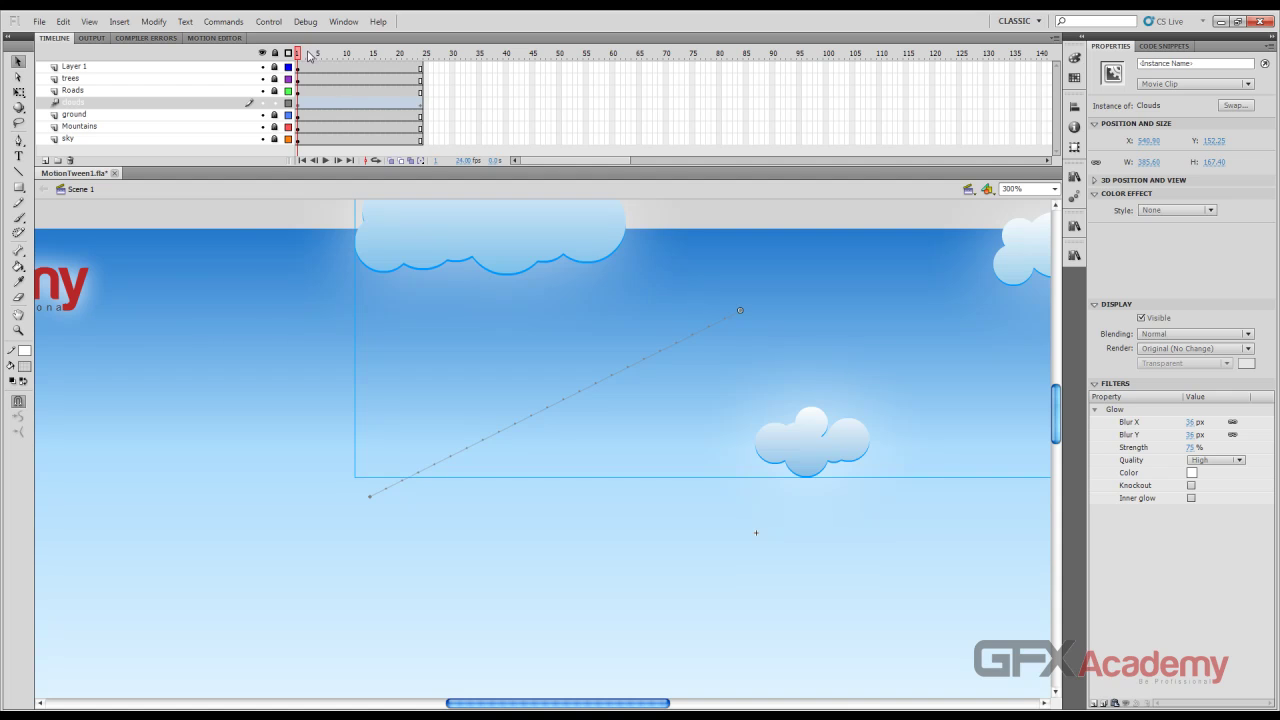
pyautogui.press('Return')
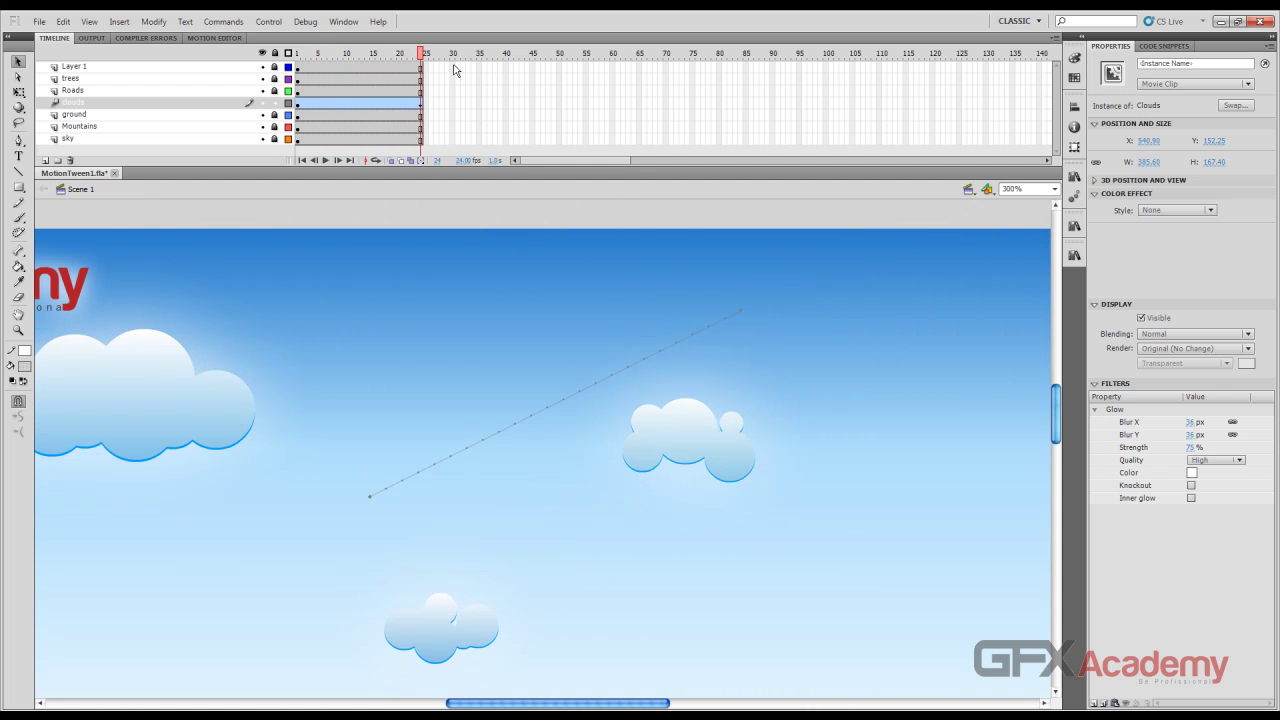
# At frame 24, move the clouds down and leftward to about X 196.5, Y 260.9, and scrub through the tween.
pyautogui.click(358, 545)
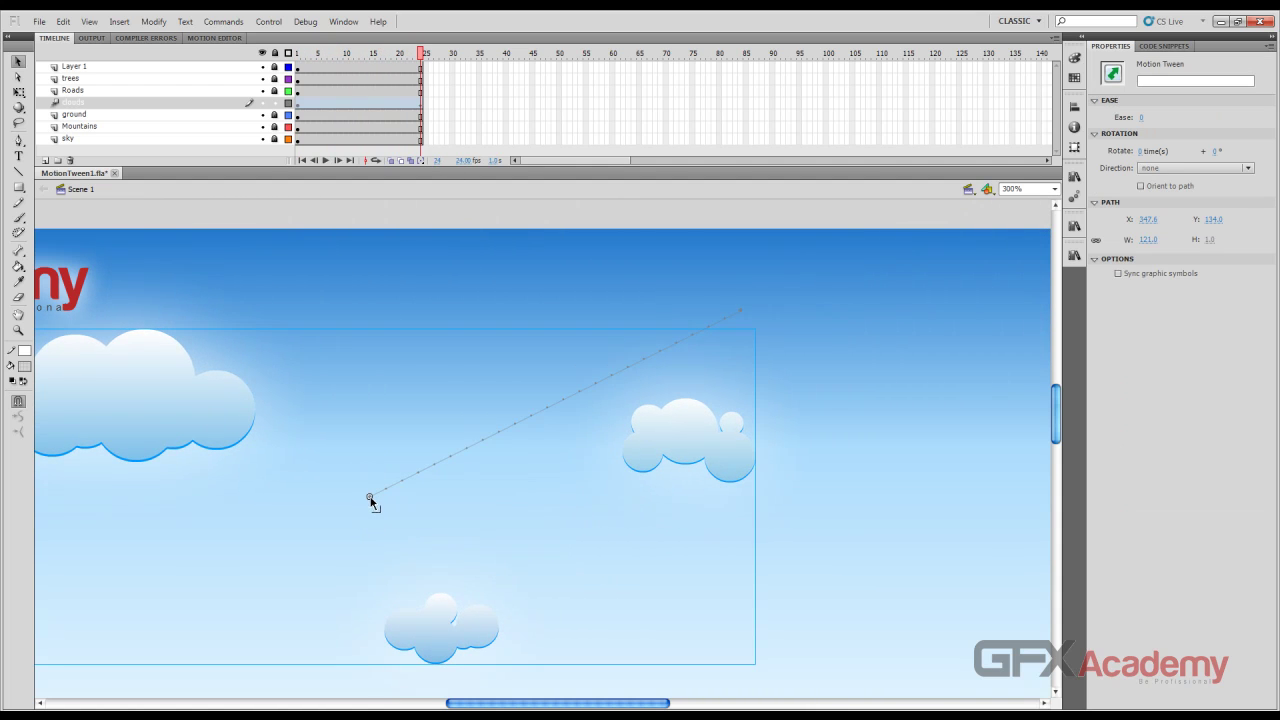
pyautogui.moveTo(368, 497)
pyautogui.mouseDown()
pyautogui.moveTo(314, 509)
pyautogui.moveTo(237, 443)
pyautogui.moveTo(206, 330)
pyautogui.moveTo(465, 603)
pyautogui.moveTo(123, 563)
pyautogui.moveTo(77, 471)
pyautogui.moveTo(71, 410)
pyautogui.moveTo(53, 532)
pyautogui.moveTo(166, 549)
pyautogui.moveTo(320, 486)
pyautogui.moveTo(366, 490)
pyautogui.mouseUp()
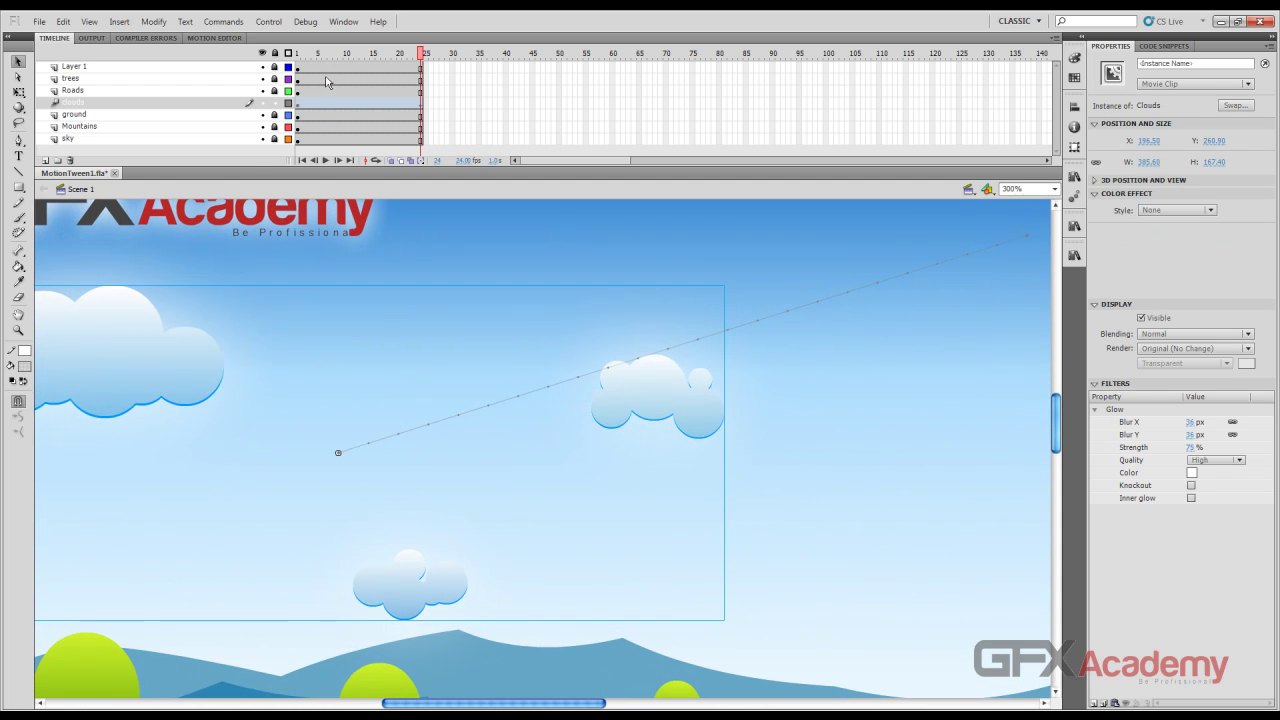
pyautogui.moveTo(335, 53); pyautogui.dragTo(420, 55)
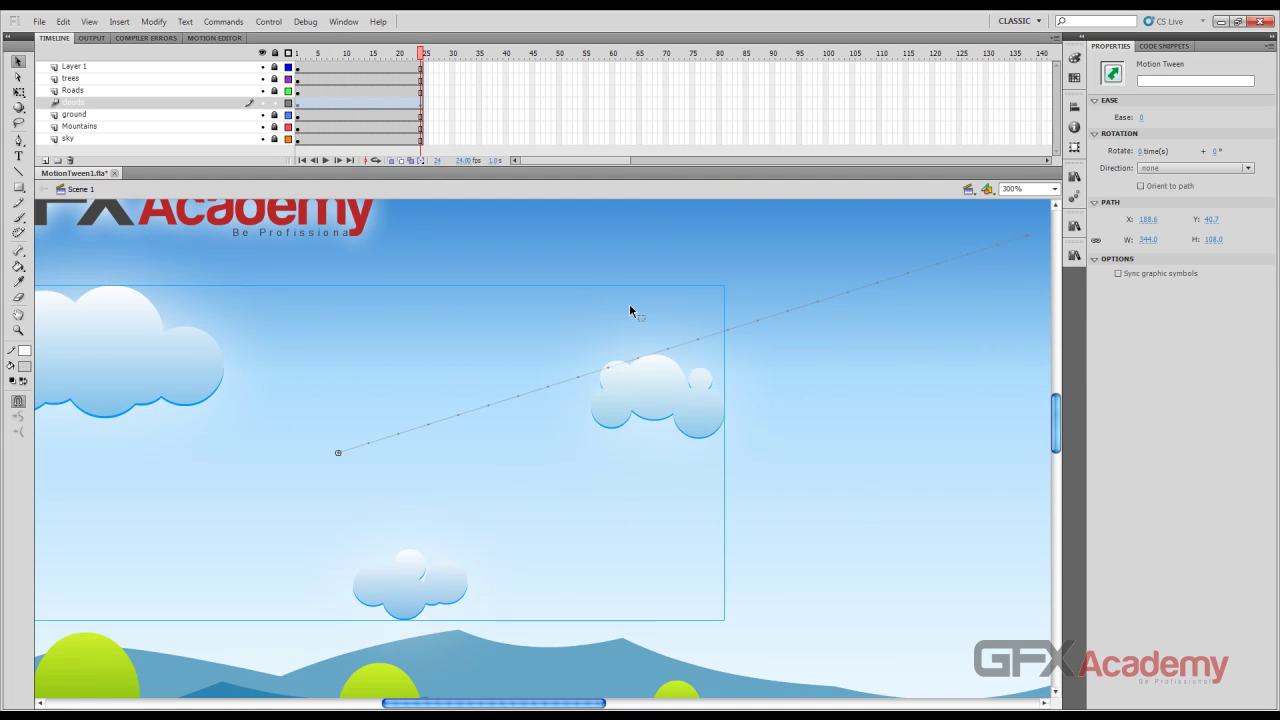
# At frame 1, move the clouds down and rightward to about X 633, Y 211.6.
pyautogui.click(1023, 191)
pyautogui.write('200')
pyautogui.press('Return')
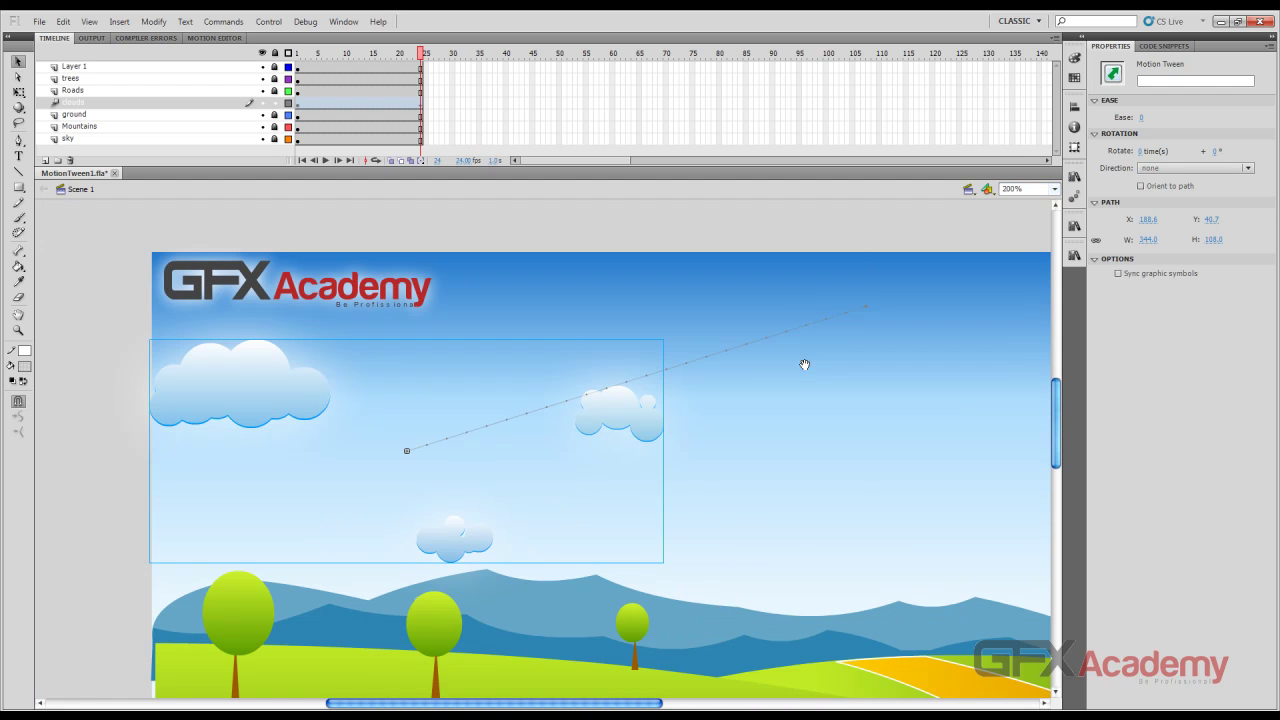
pyautogui.moveTo(803, 363); pyautogui.dragTo(709, 371)
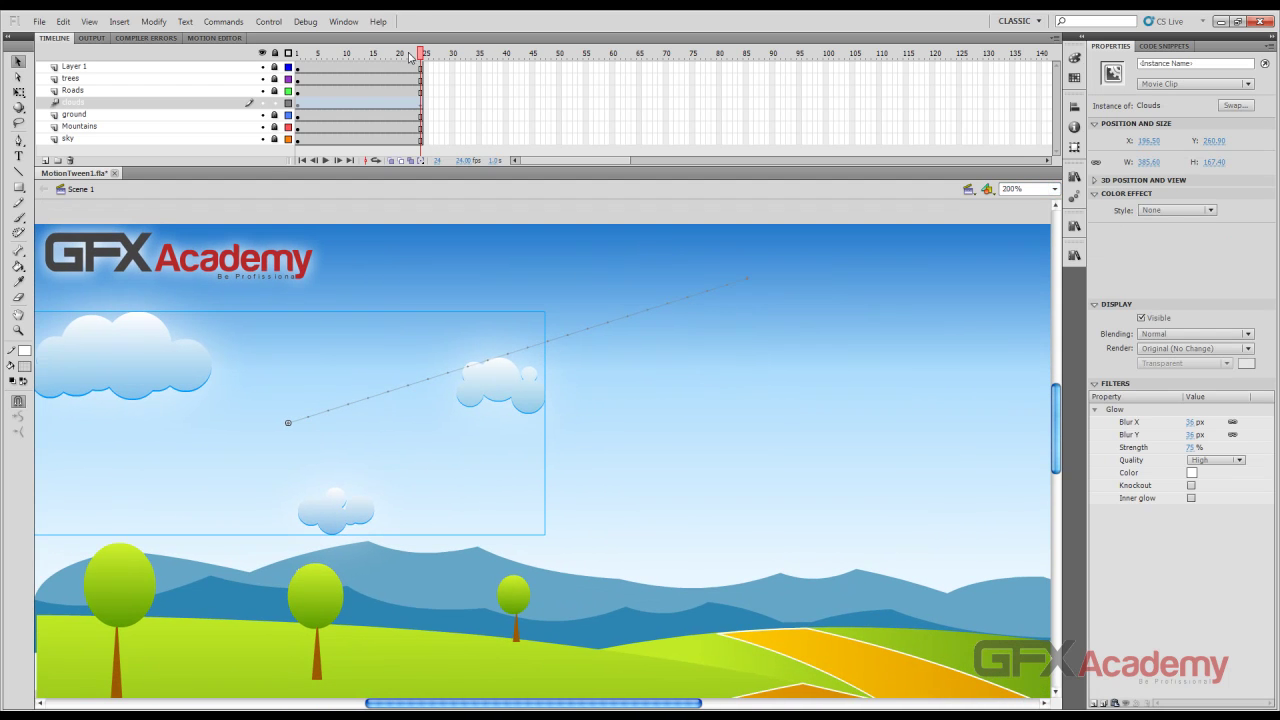
pyautogui.moveTo(408, 57); pyautogui.dragTo(297, 68)
pyautogui.click(493, 231)
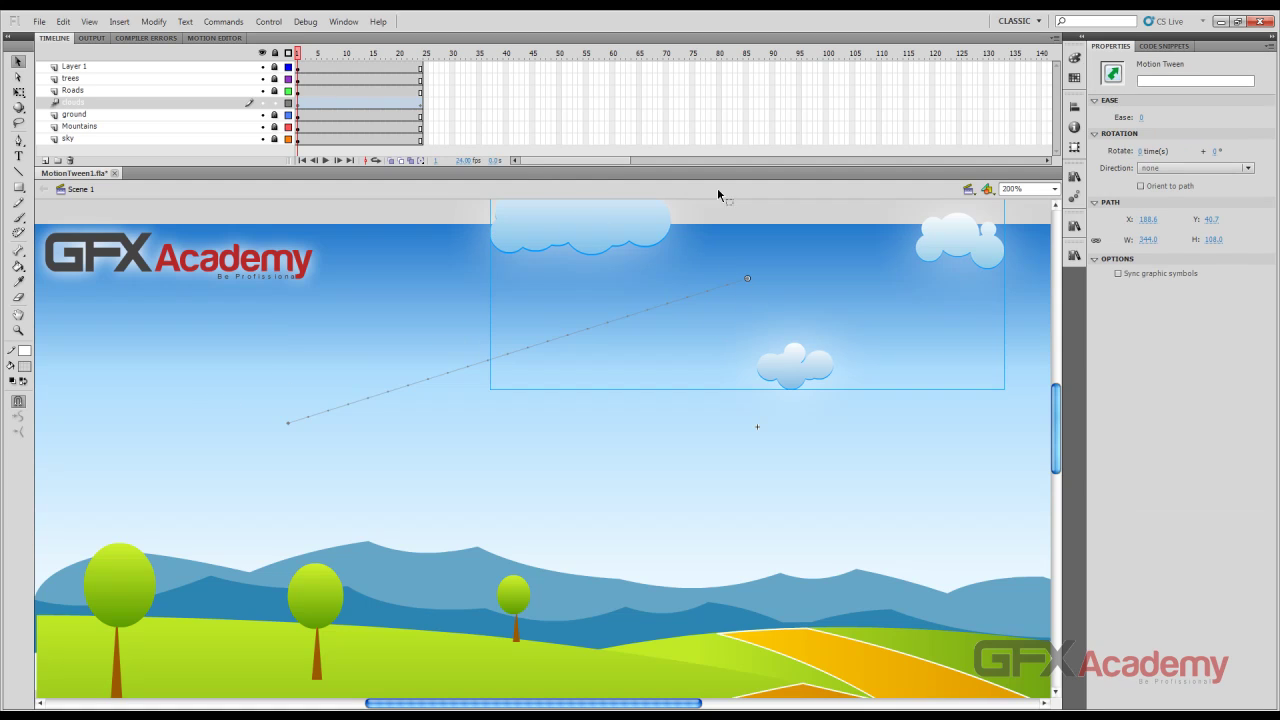
pyautogui.click(748, 279)
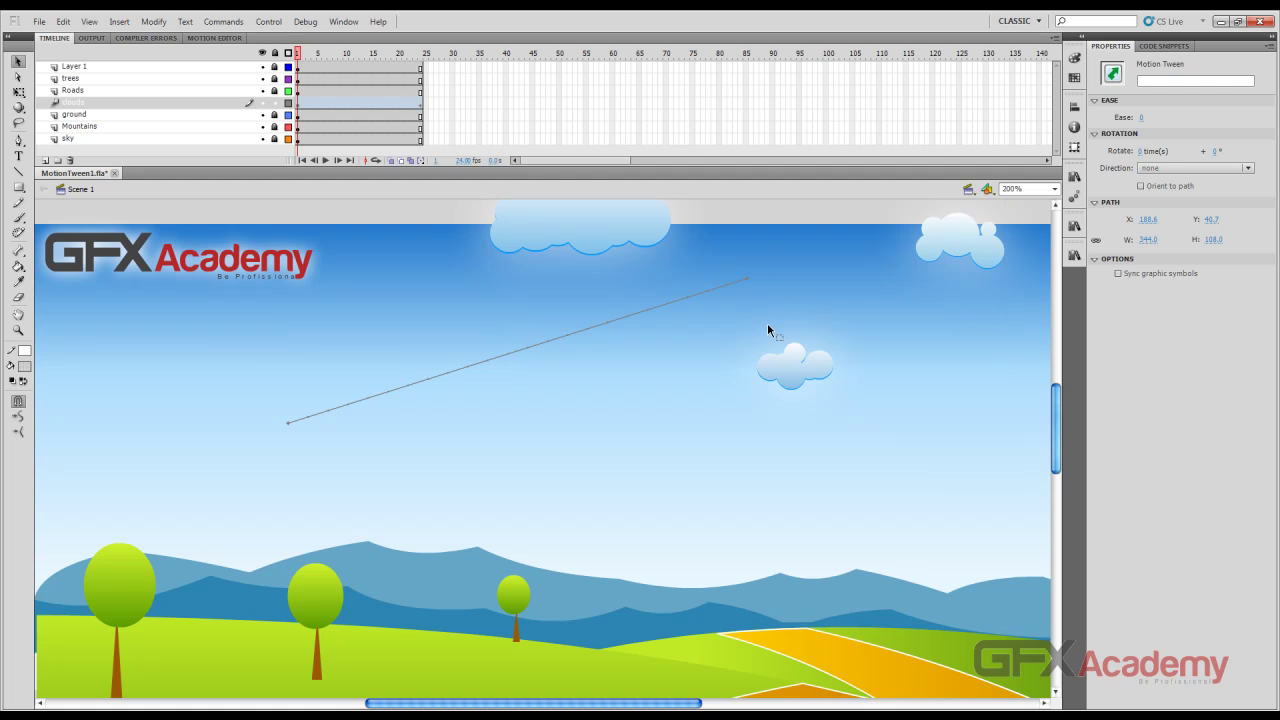
pyautogui.click(645, 249)
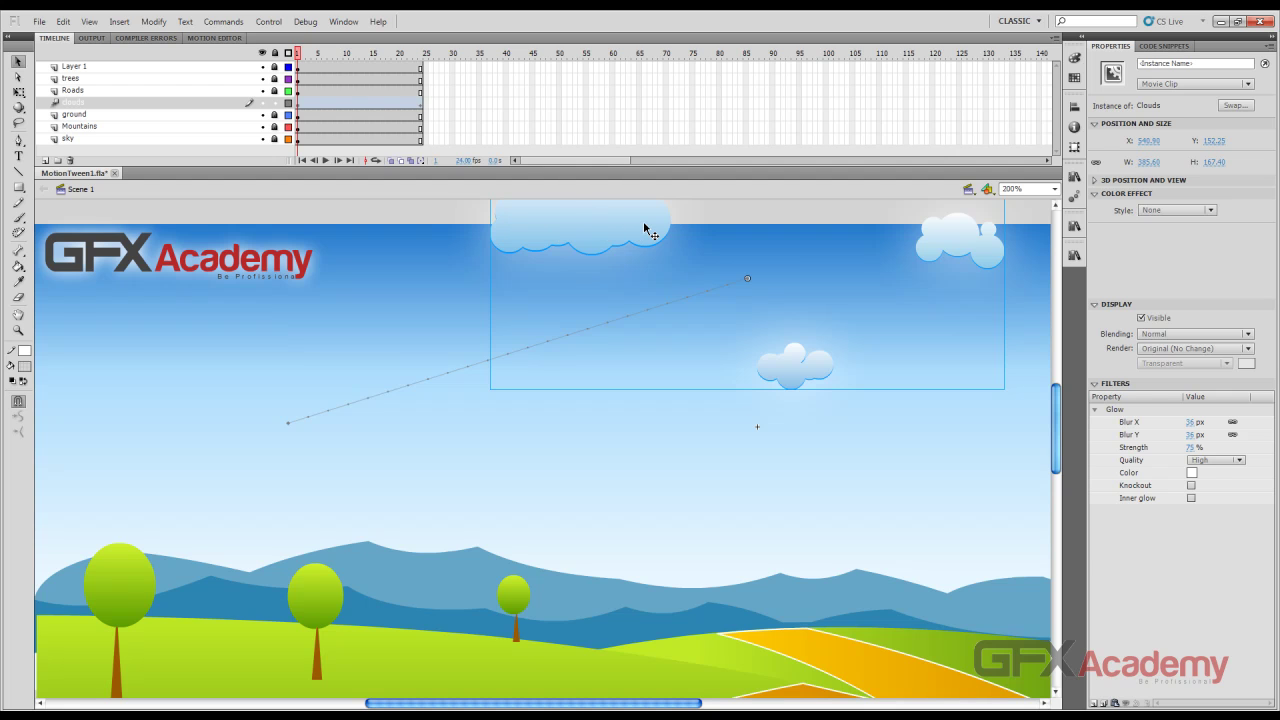
pyautogui.moveTo(645, 230); pyautogui.dragTo(729, 314)
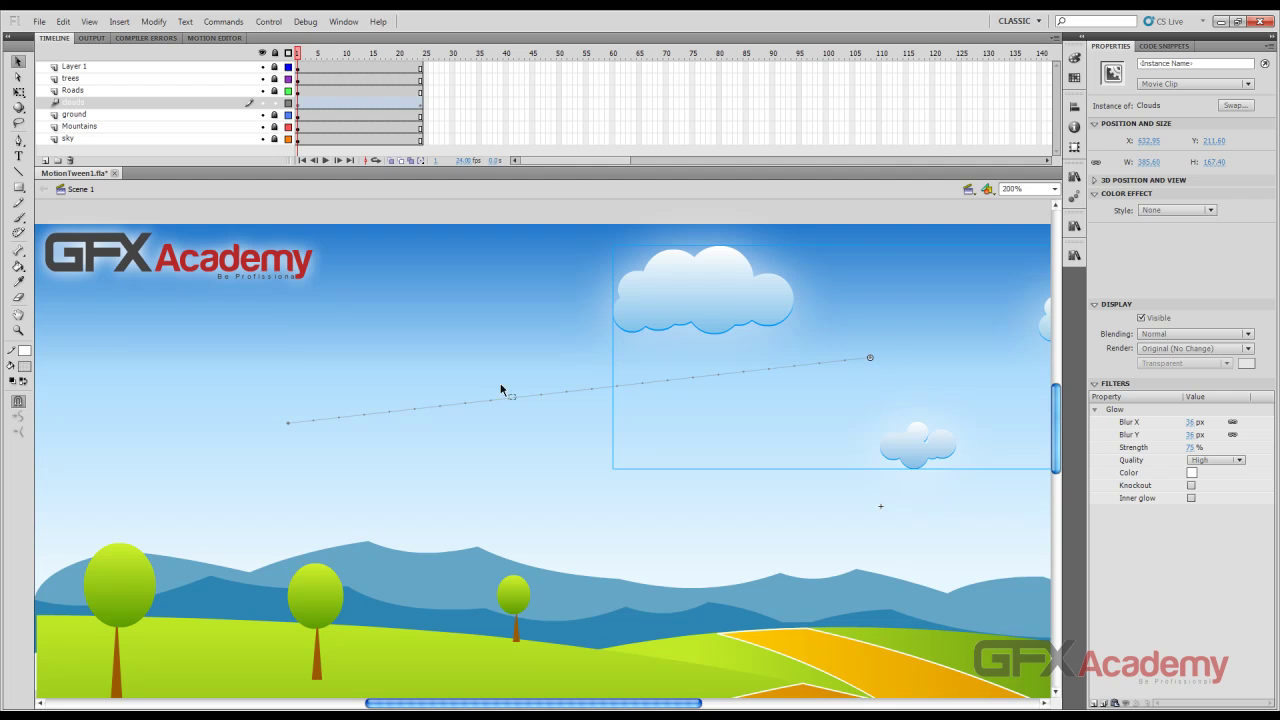
# Preview the animation, then extend the motion path's frame 1 endpoint rightward with the Subselection tool, keeping the path nearly level.
pyautogui.moveTo(493, 706); pyautogui.dragTo(501, 706)
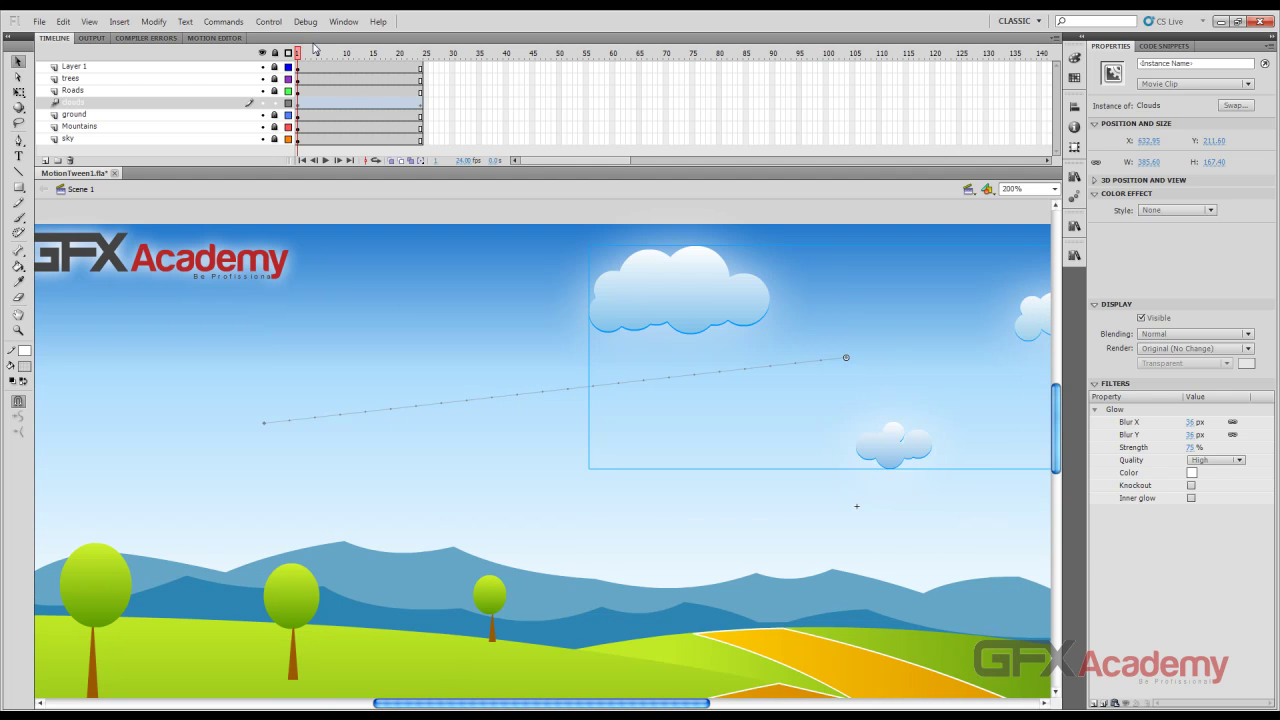
pyautogui.press('Return')
pyautogui.moveTo(847, 362); pyautogui.dragTo(941, 422)
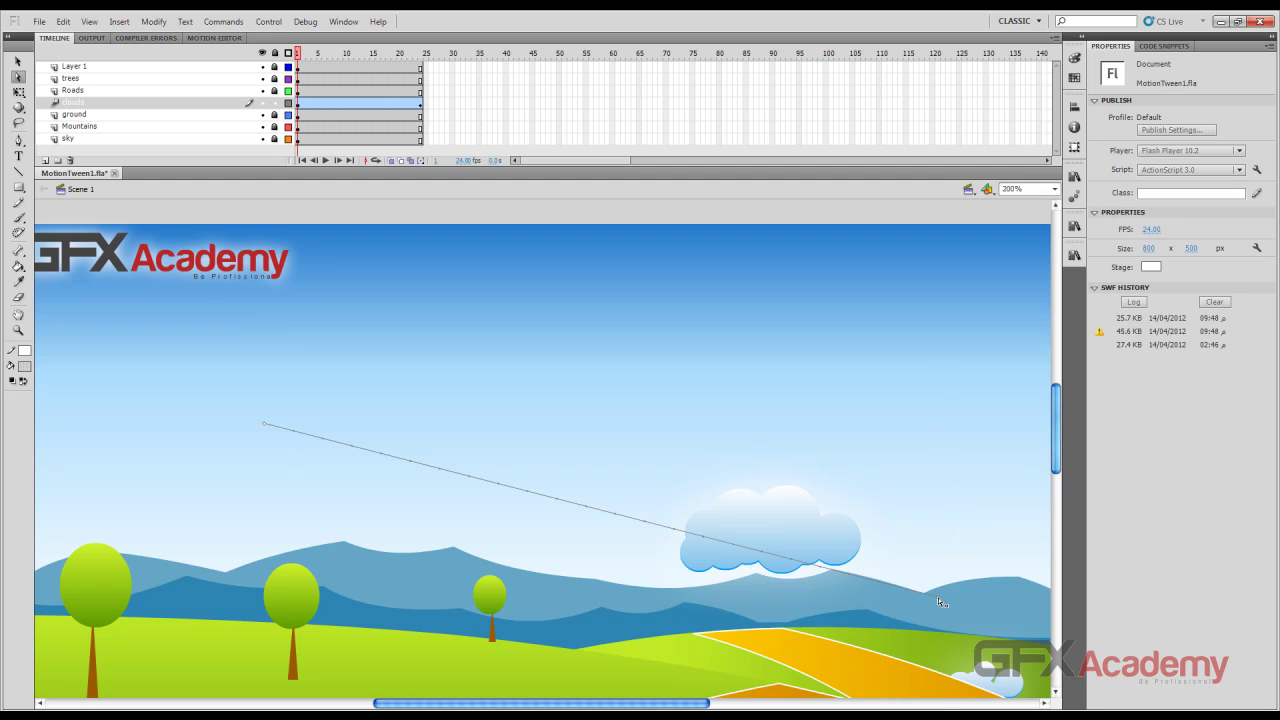
pyautogui.moveTo(940, 601); pyautogui.dragTo(940, 389)
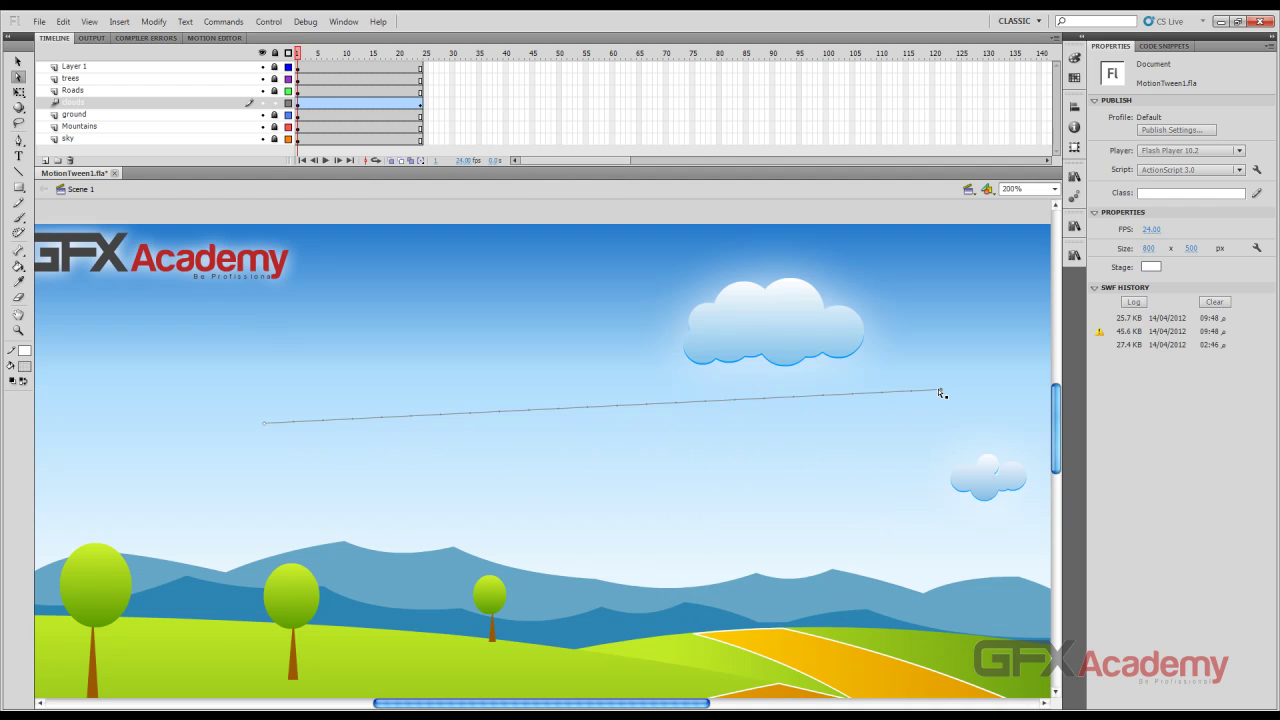
# Move the whole motion path down over the mountains, then back up into the sky to about X 85.6, Y 131.
pyautogui.moveTo(746, 403); pyautogui.dragTo(599, 563)
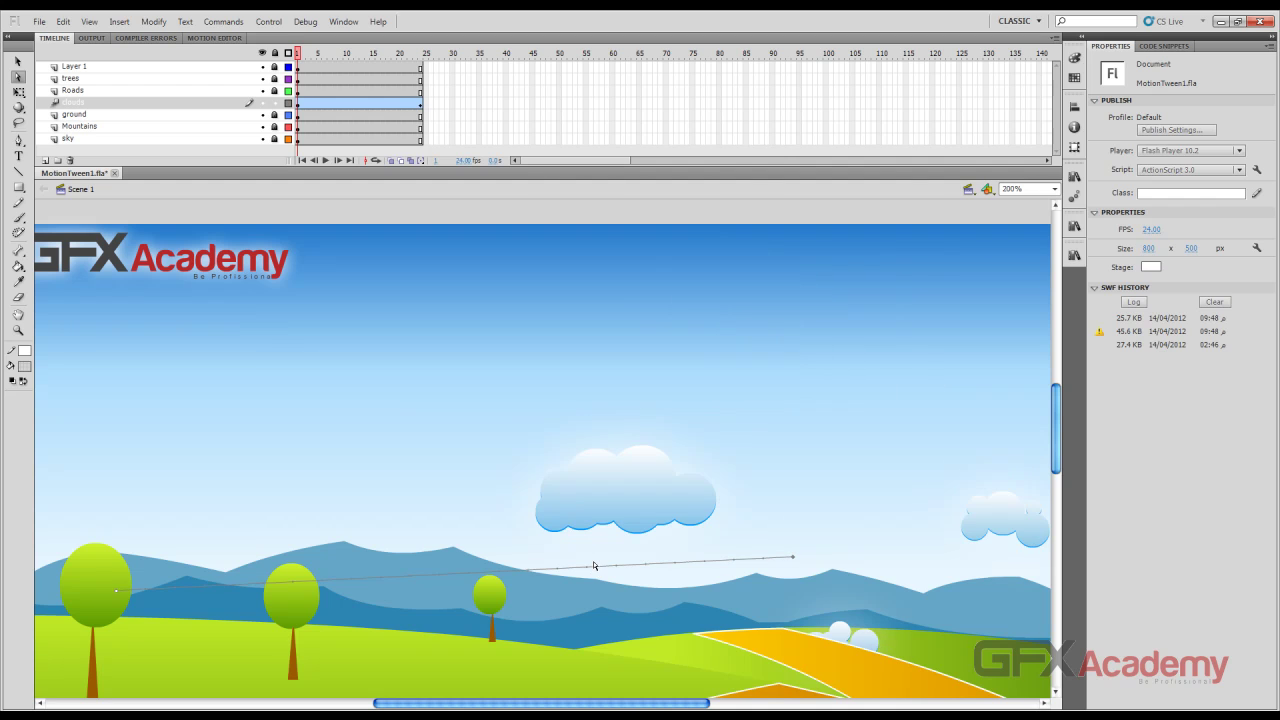
pyautogui.scroll(-2, 600, 570)
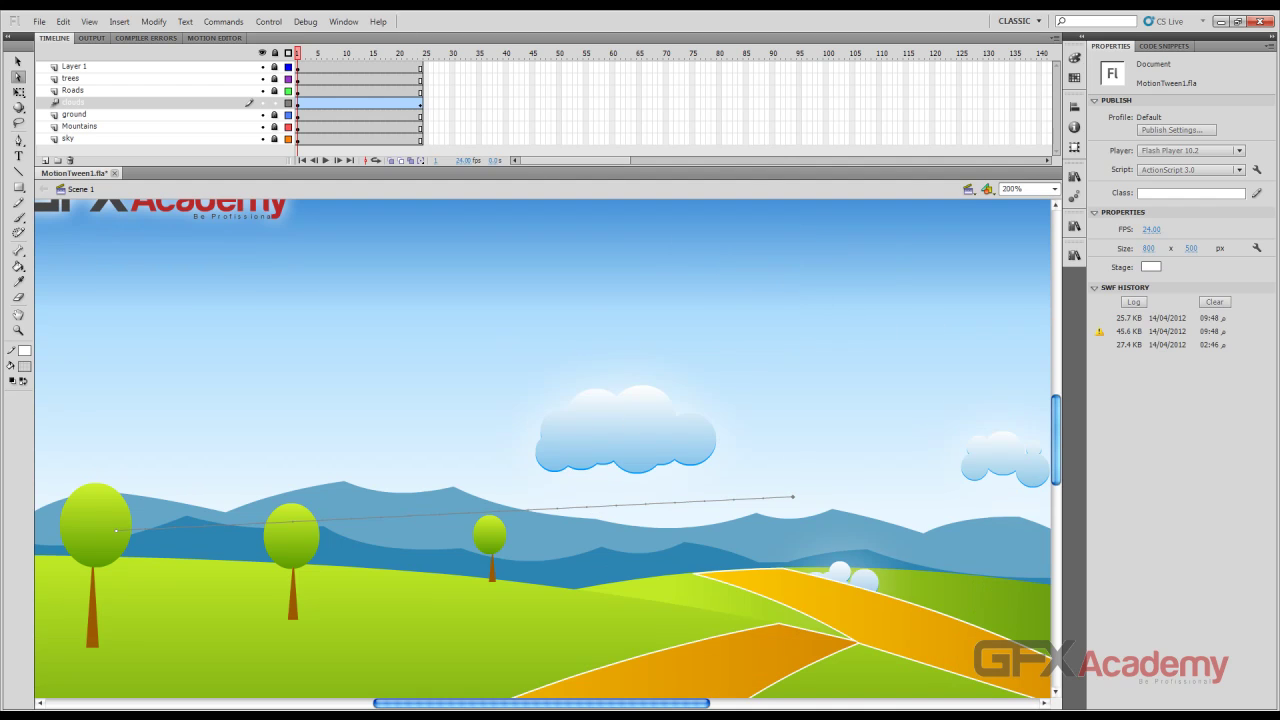
pyautogui.moveTo(333, 57); pyautogui.dragTo(297, 62)
pyautogui.click(548, 512)
pyautogui.moveTo(548, 514); pyautogui.dragTo(558, 356)
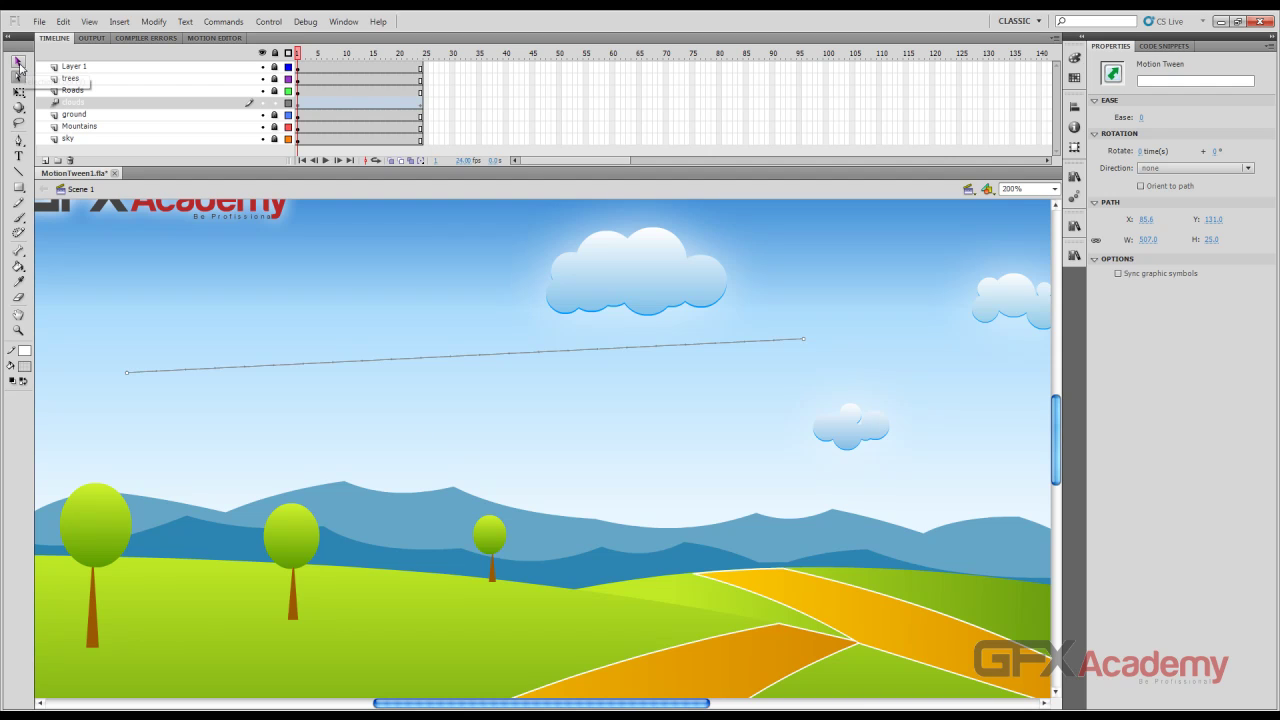
# With the Subselection tool, raise the motion path's frame 24 endpoint above its frame 1 end, making the path about 517 wide and 55 high.
pyautogui.click(18, 76)
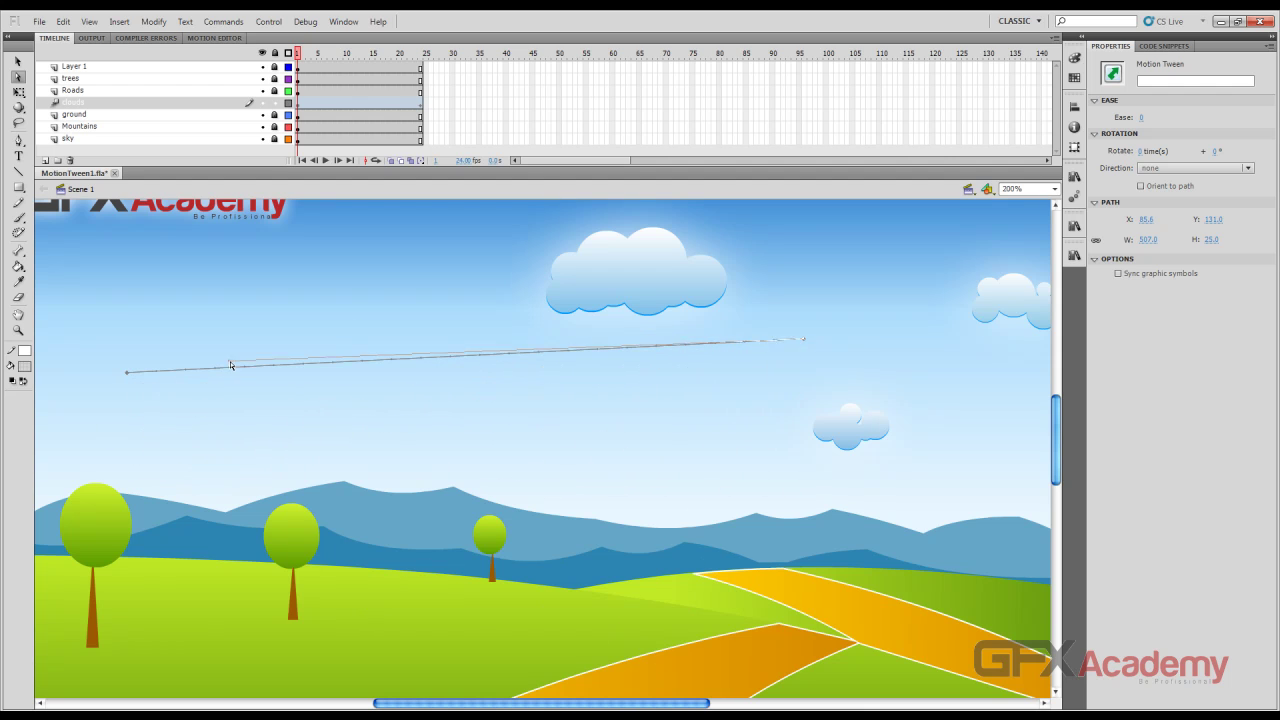
pyautogui.moveTo(145, 304); pyautogui.dragTo(113, 268)
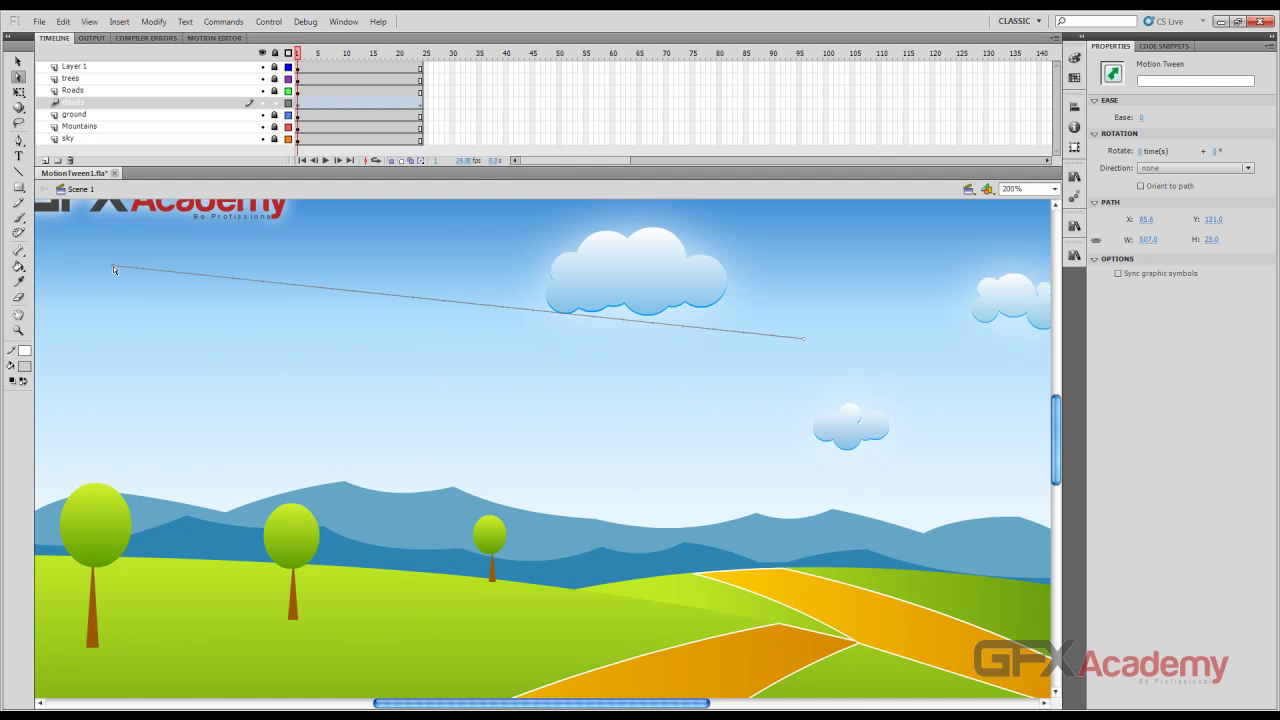
pyautogui.click(435, 343)
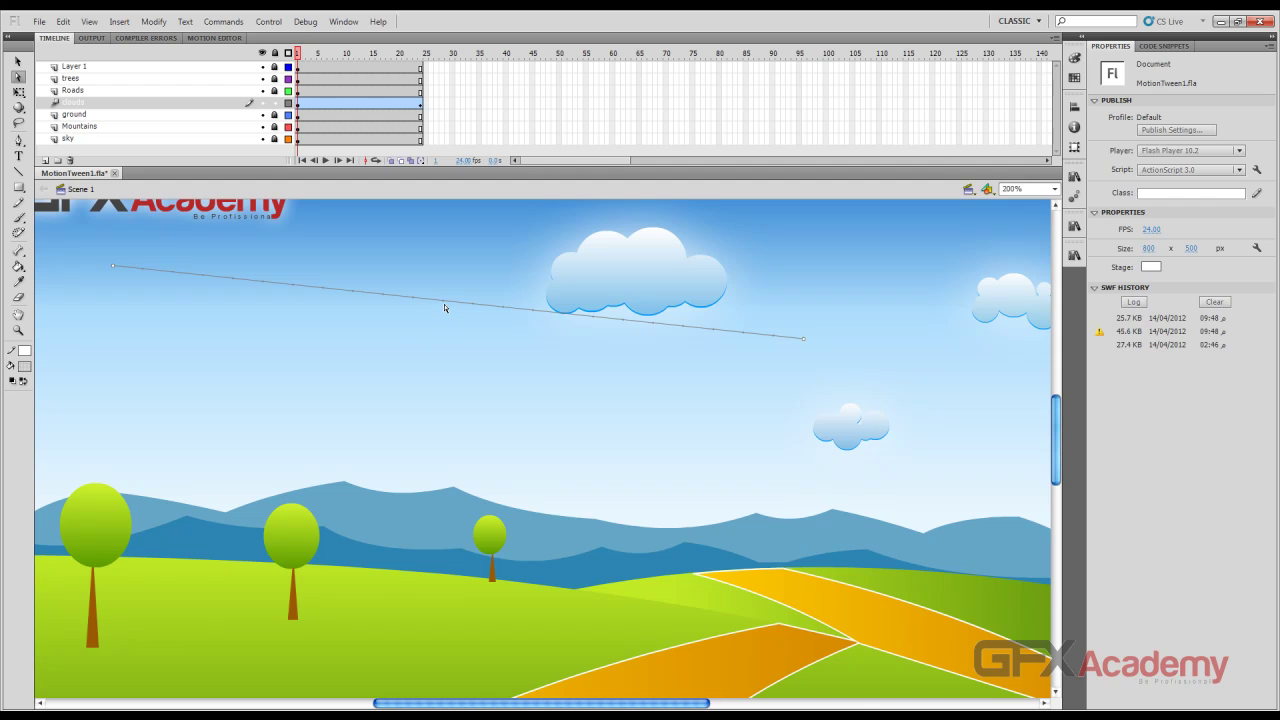
pyautogui.click(446, 305)
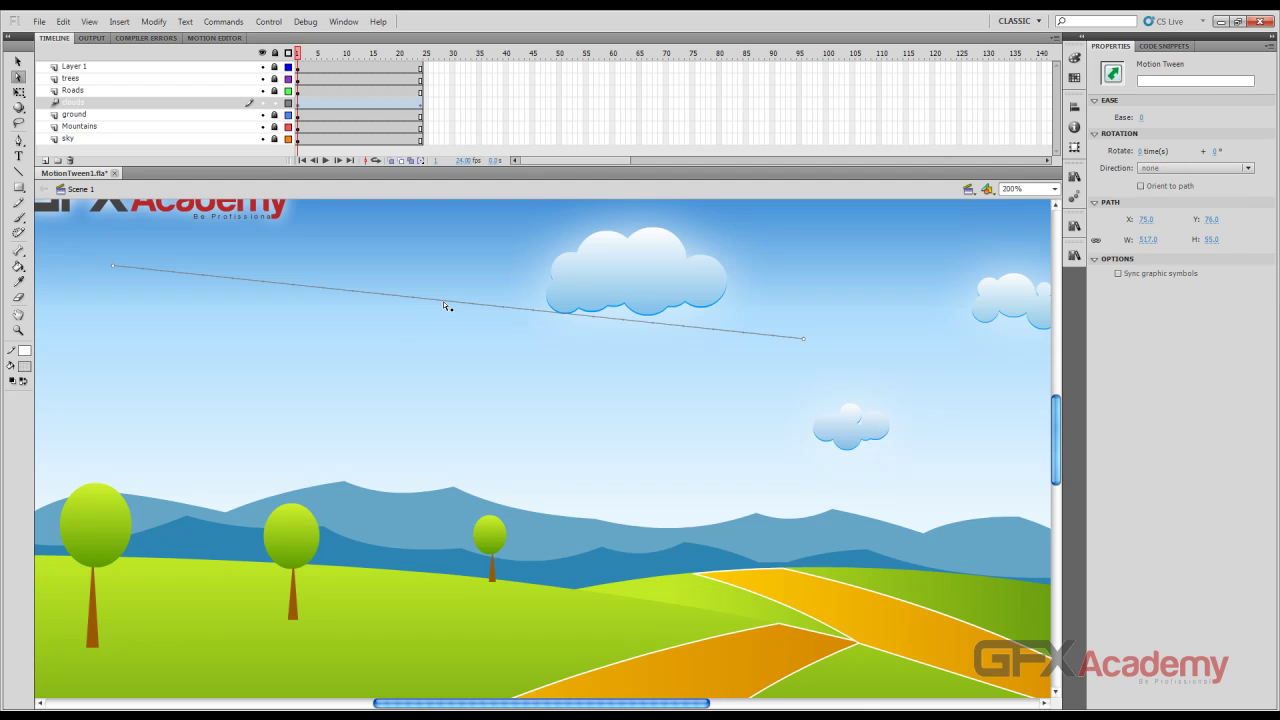
# With the Selection tool, bend the straight motion path downward into a curve about 517 wide and 81 high, and play the animation.
pyautogui.hotkey('ctrl', '=')
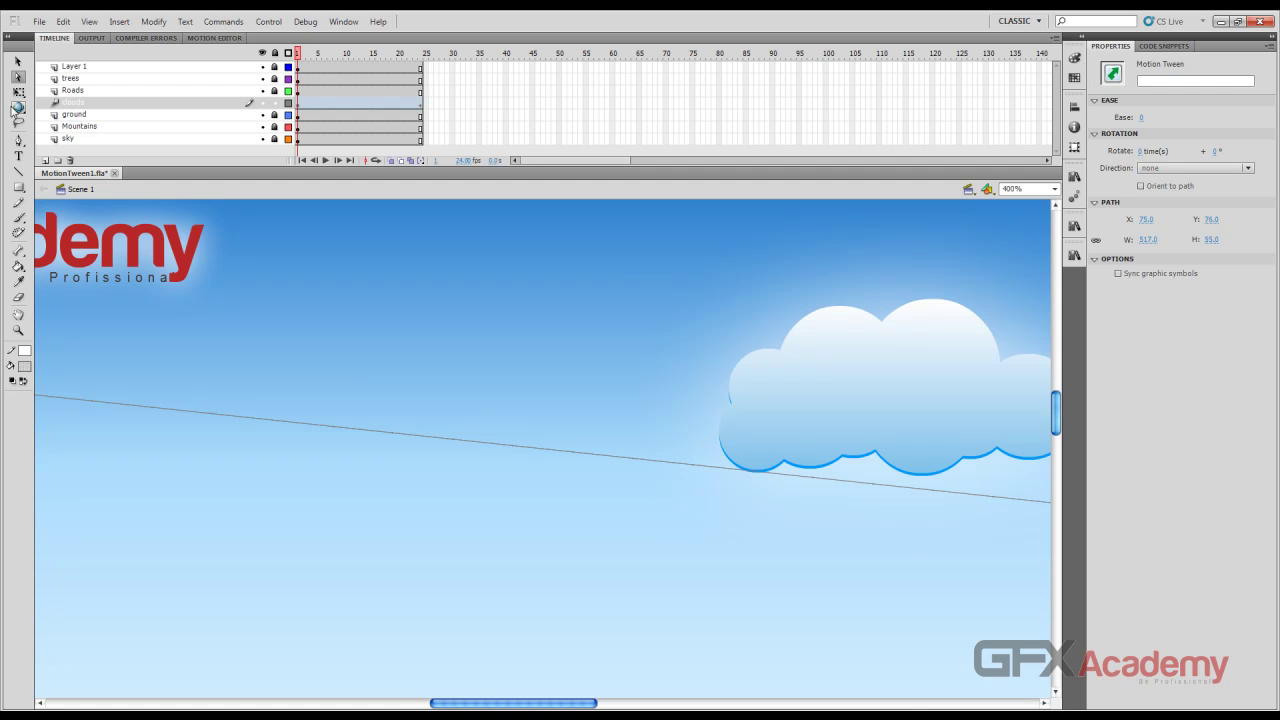
pyautogui.click(18, 62)
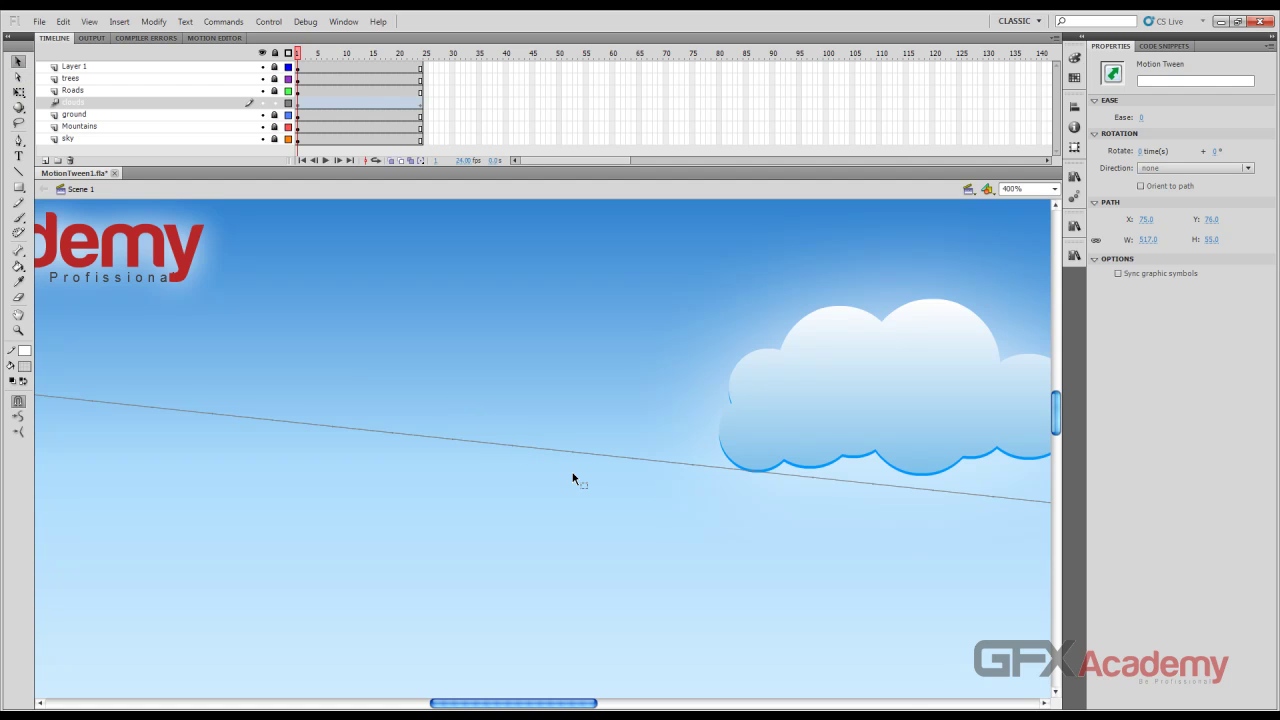
pyautogui.scroll(-3, 622, 478)
pyautogui.hotkey('ctrl', '-')
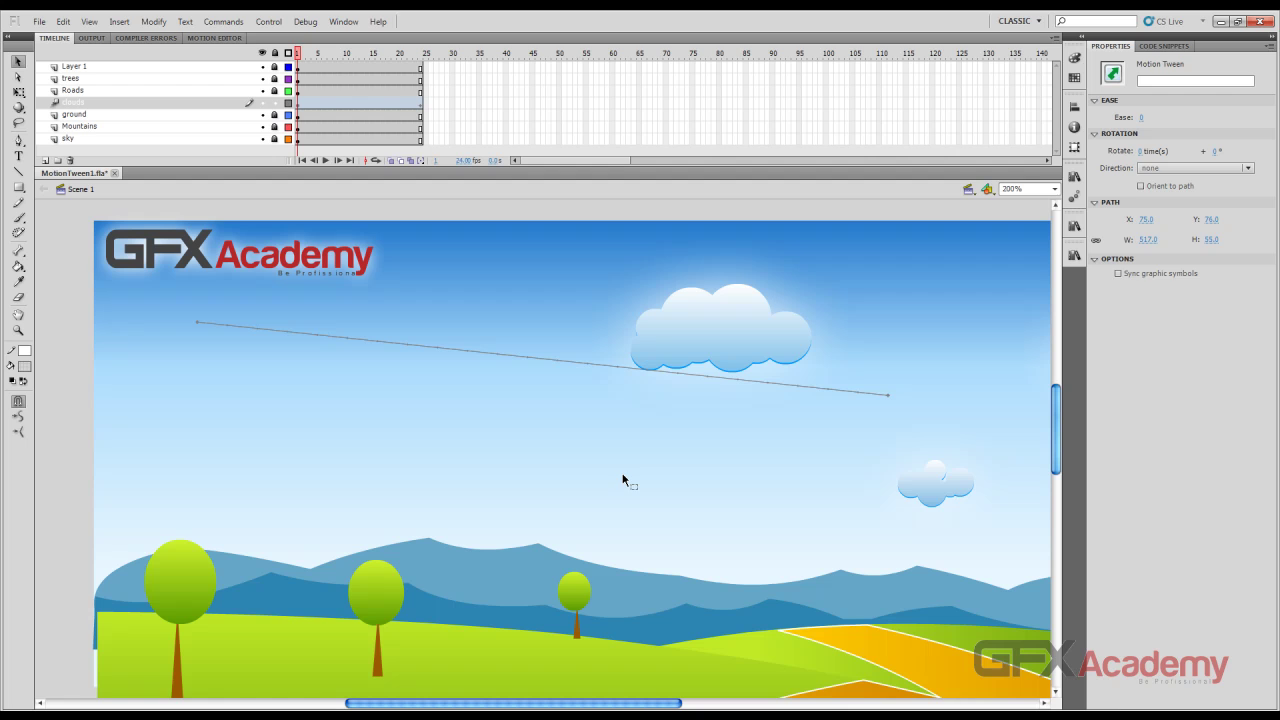
pyautogui.click(670, 353)
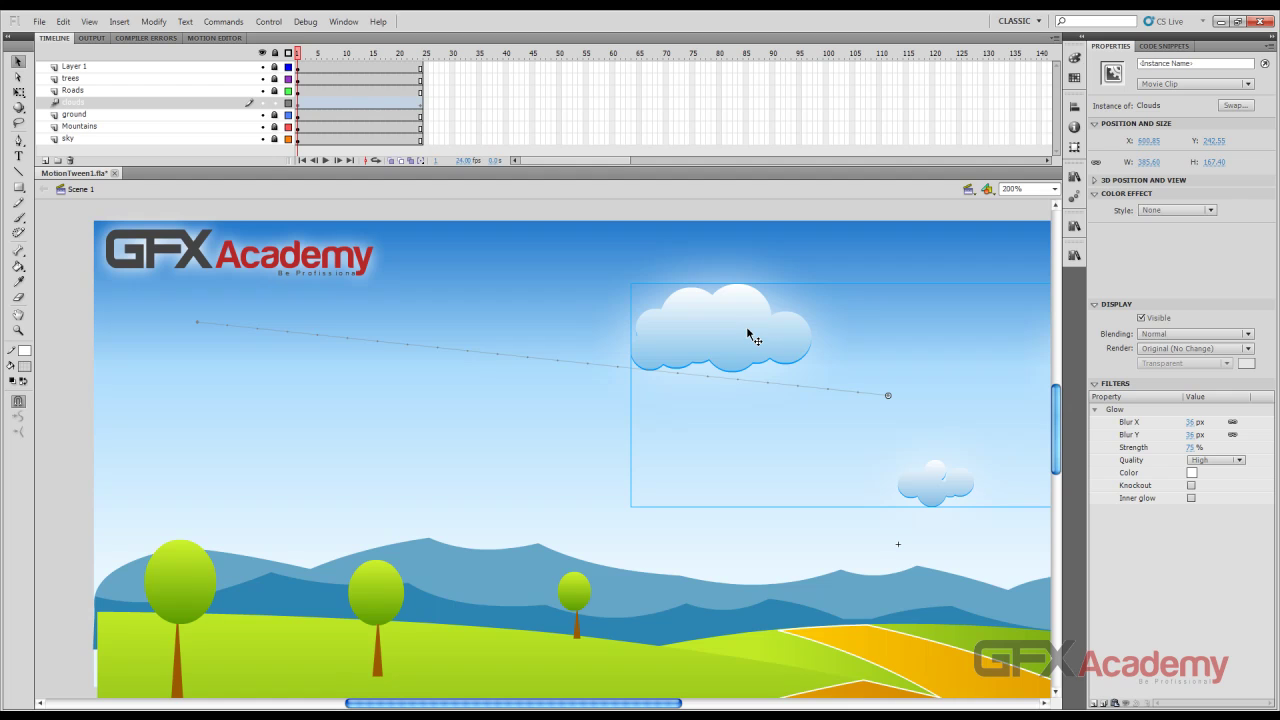
pyautogui.click(78, 300)
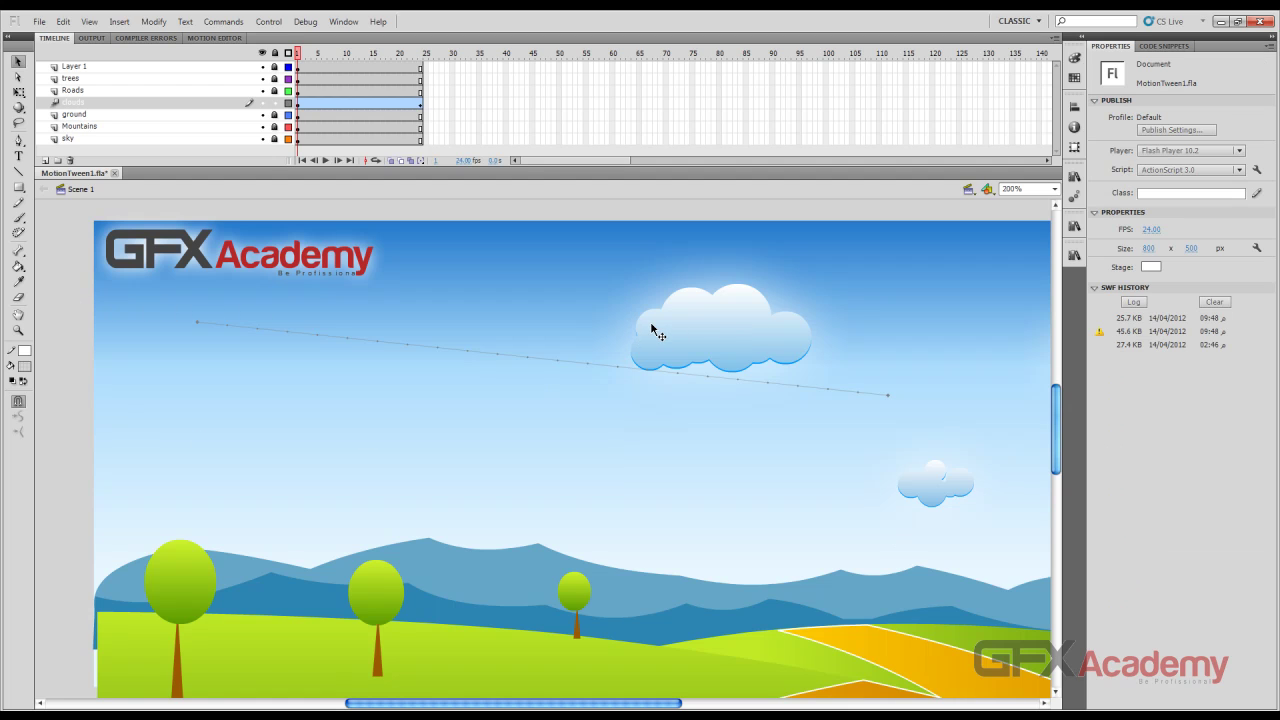
pyautogui.click(708, 322)
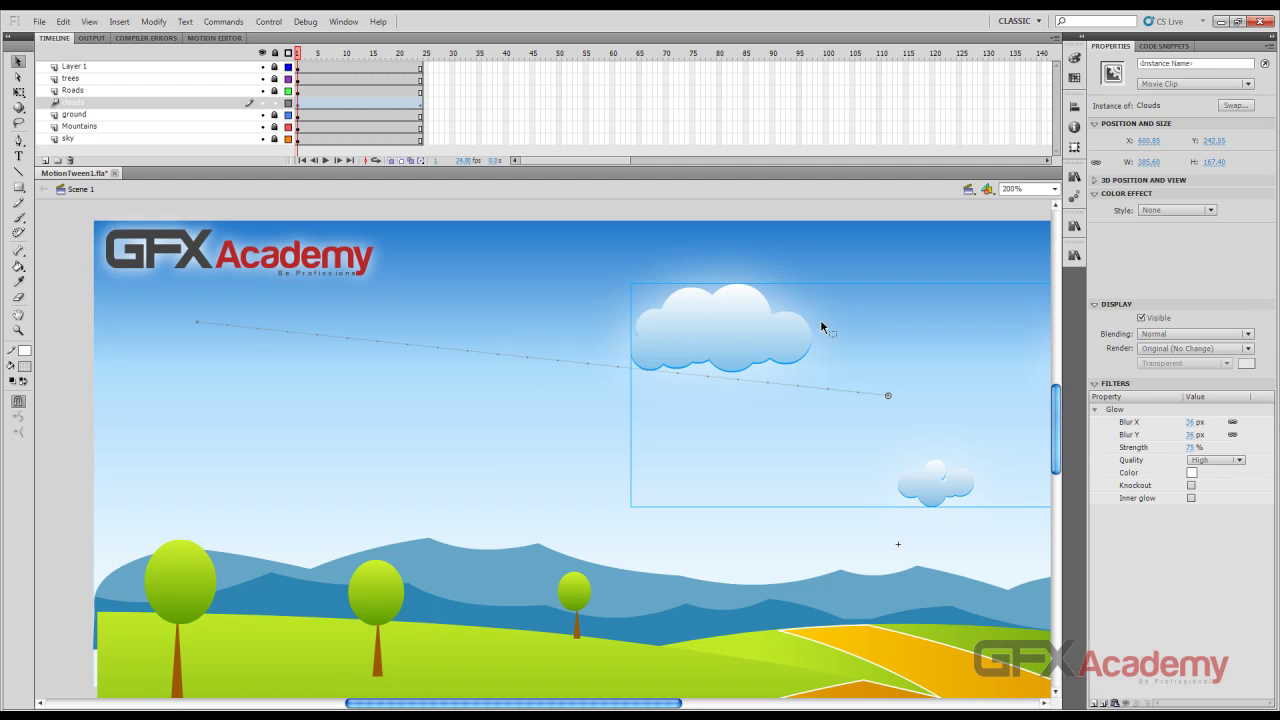
pyautogui.click(79, 292)
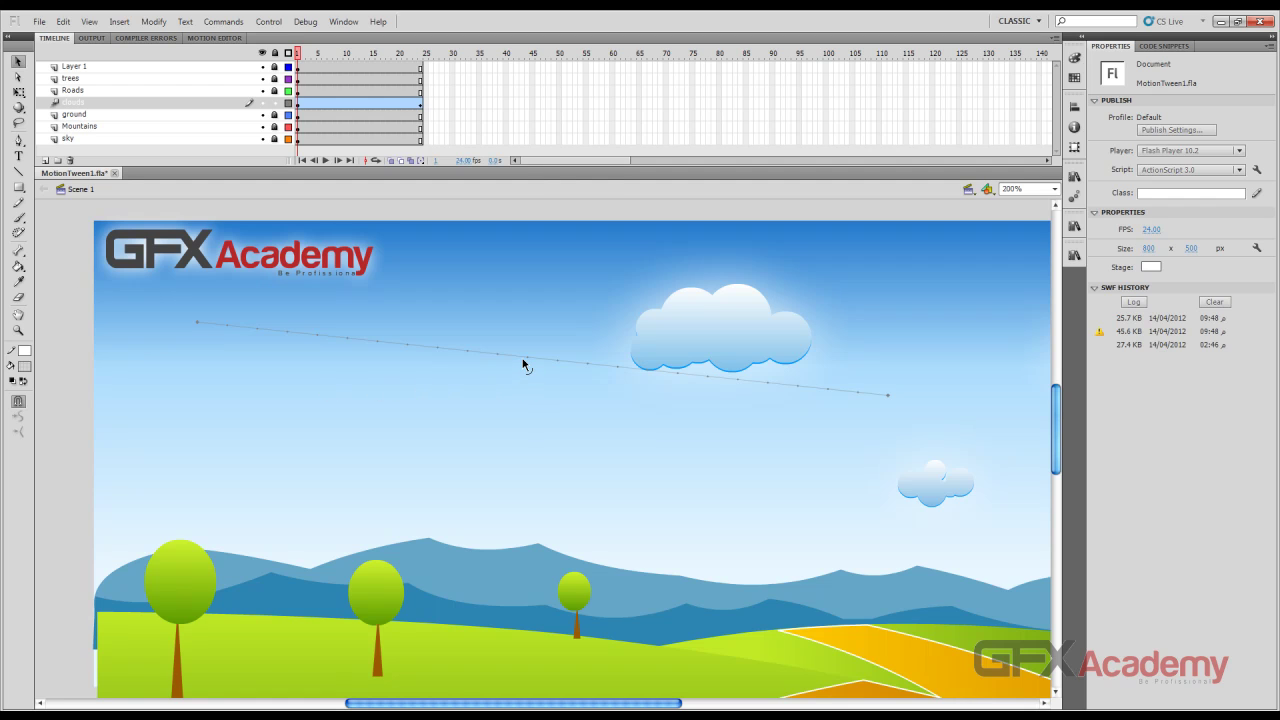
pyautogui.moveTo(522, 356); pyautogui.dragTo(369, 426)
pyautogui.moveTo(299, 53); pyautogui.dragTo(295, 89)
pyautogui.click(325, 160)
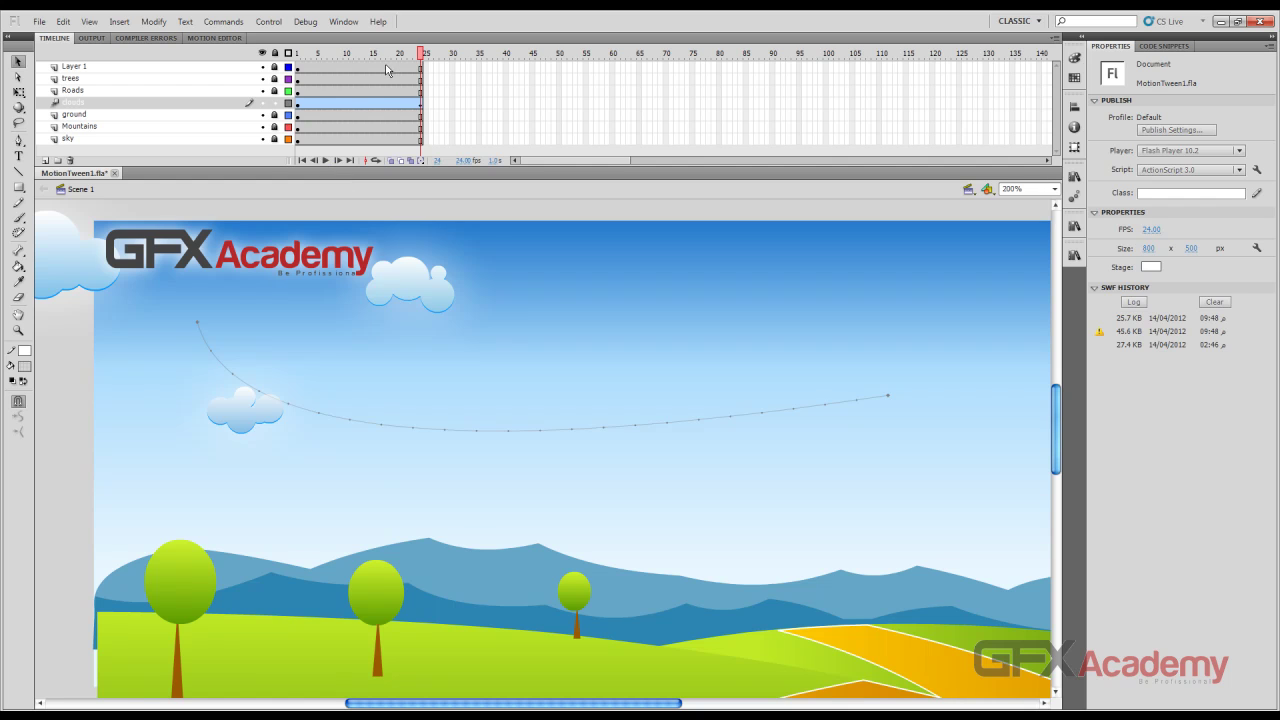
# Select frames 9 to 17 across all layers, insert frames until the animation spans 123 frames, and play it back.
pyautogui.click(342, 140)
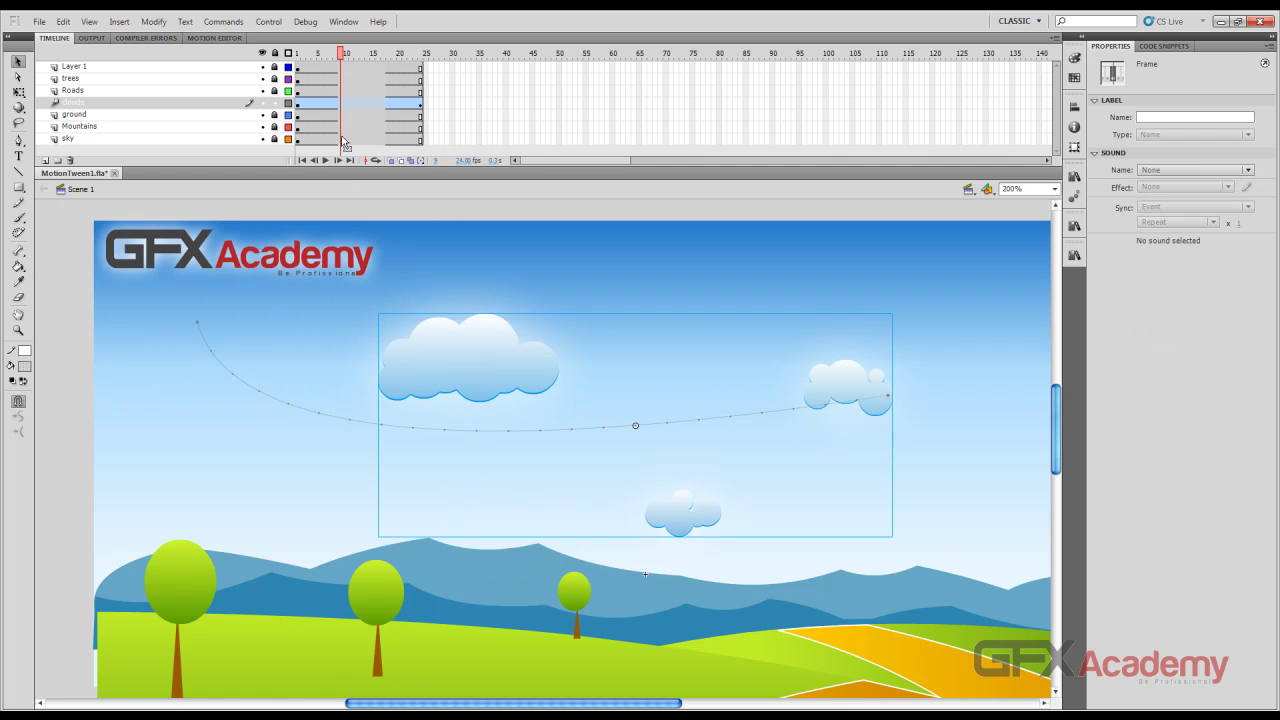
pyautogui.press('F5')
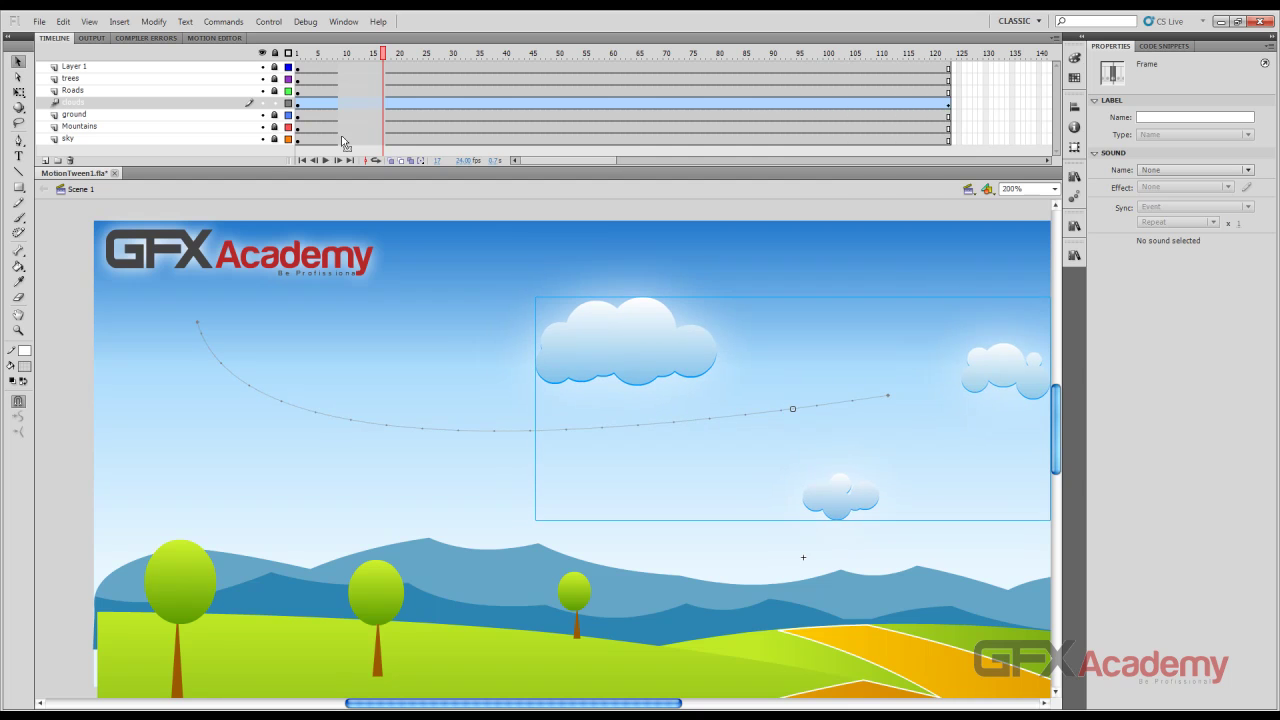
pyautogui.click(302, 160)
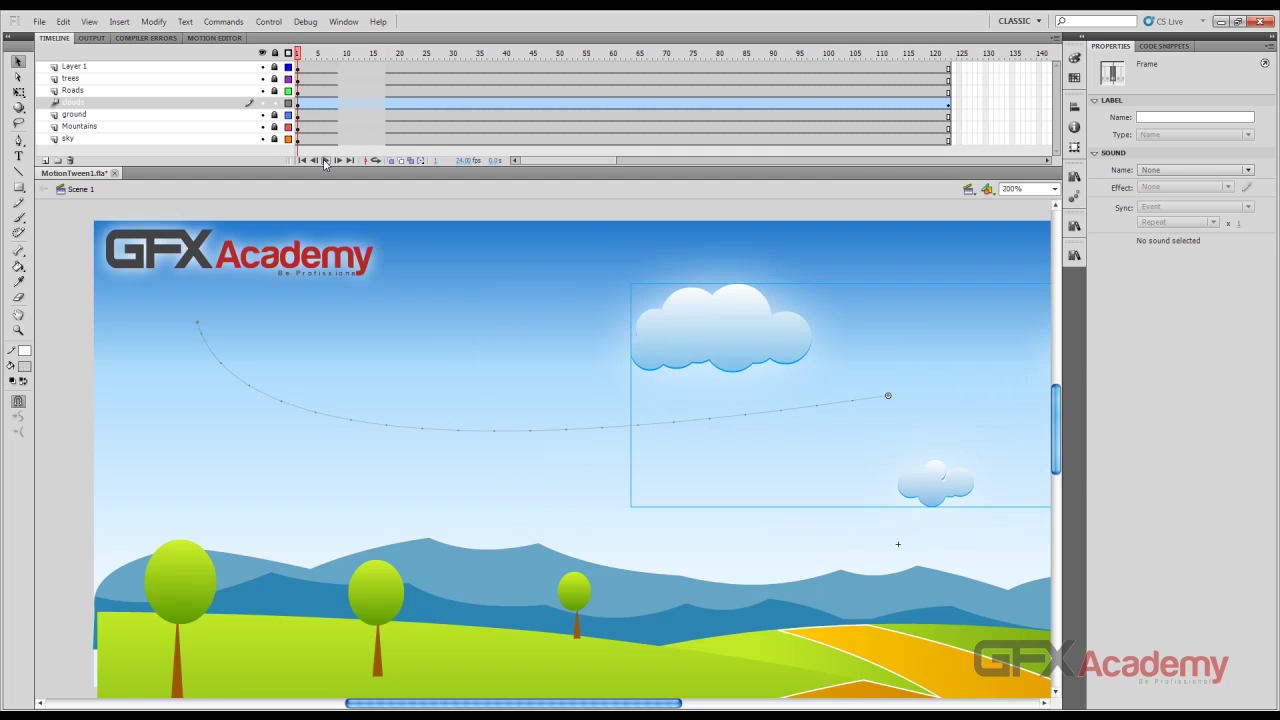
pyautogui.click(325, 161)
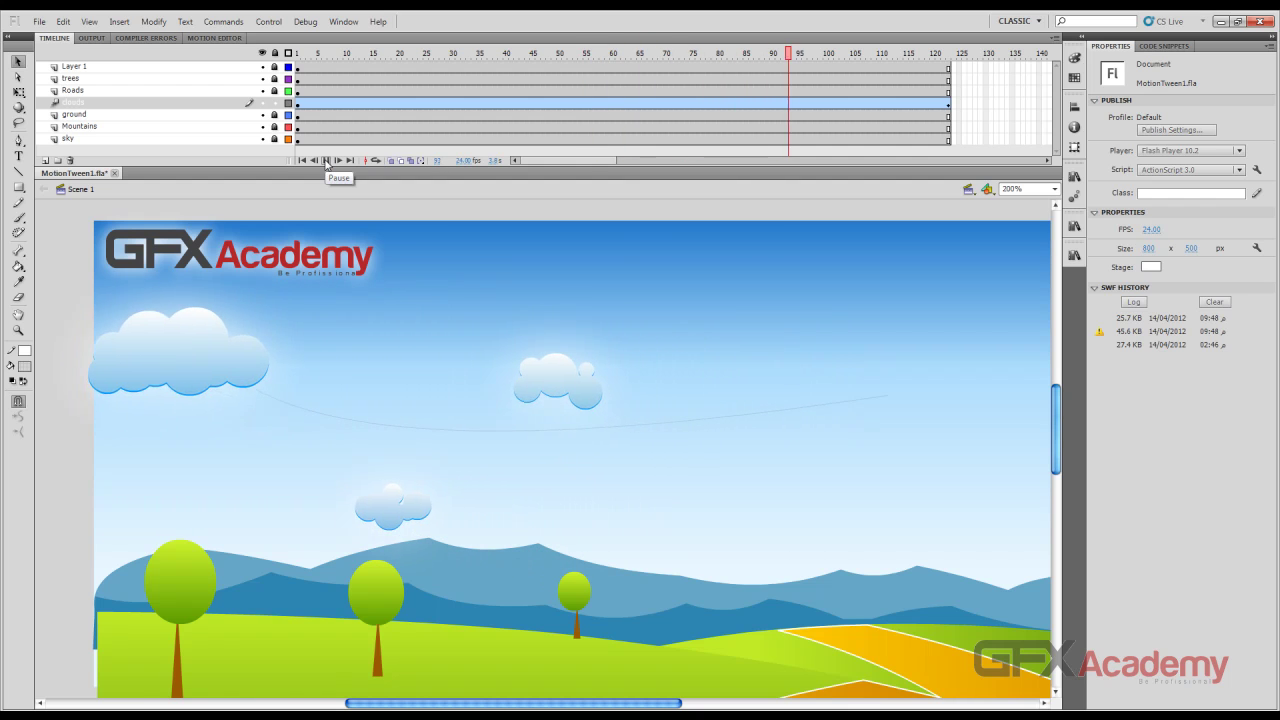
pyautogui.click(438, 116)
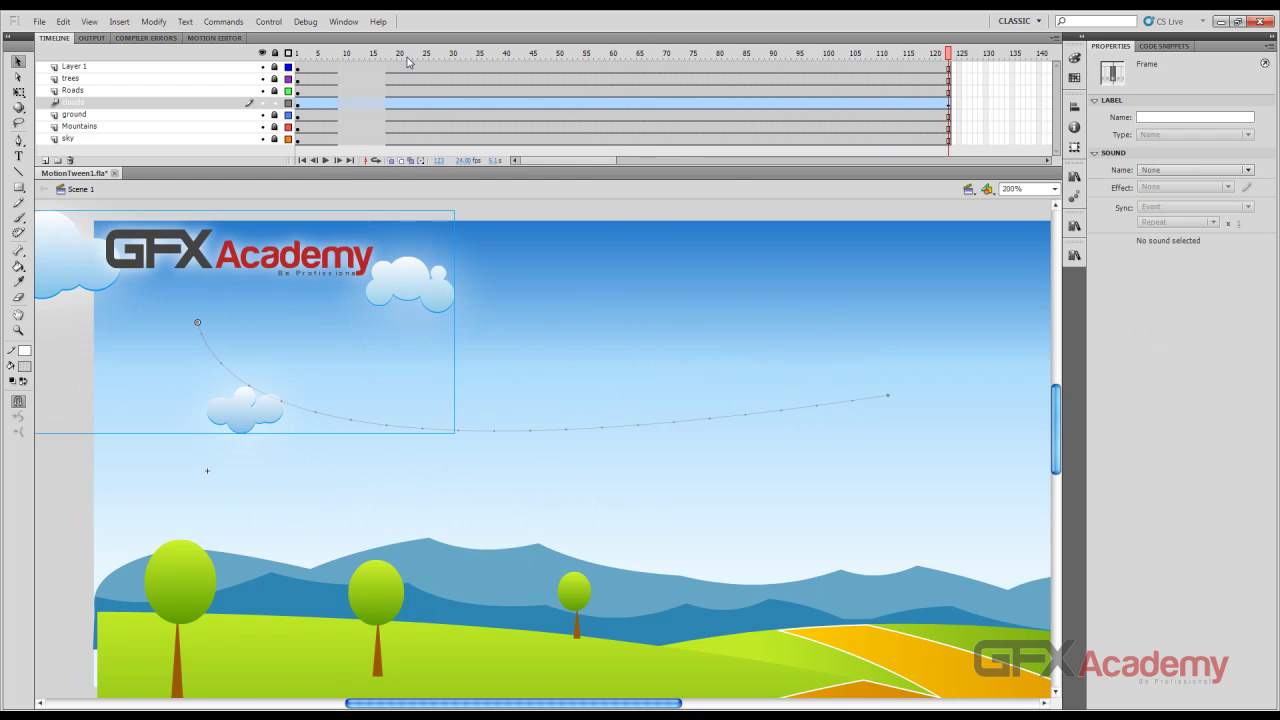
pyautogui.moveTo(407, 55); pyautogui.dragTo(335, 55)
pyautogui.click(318, 372)
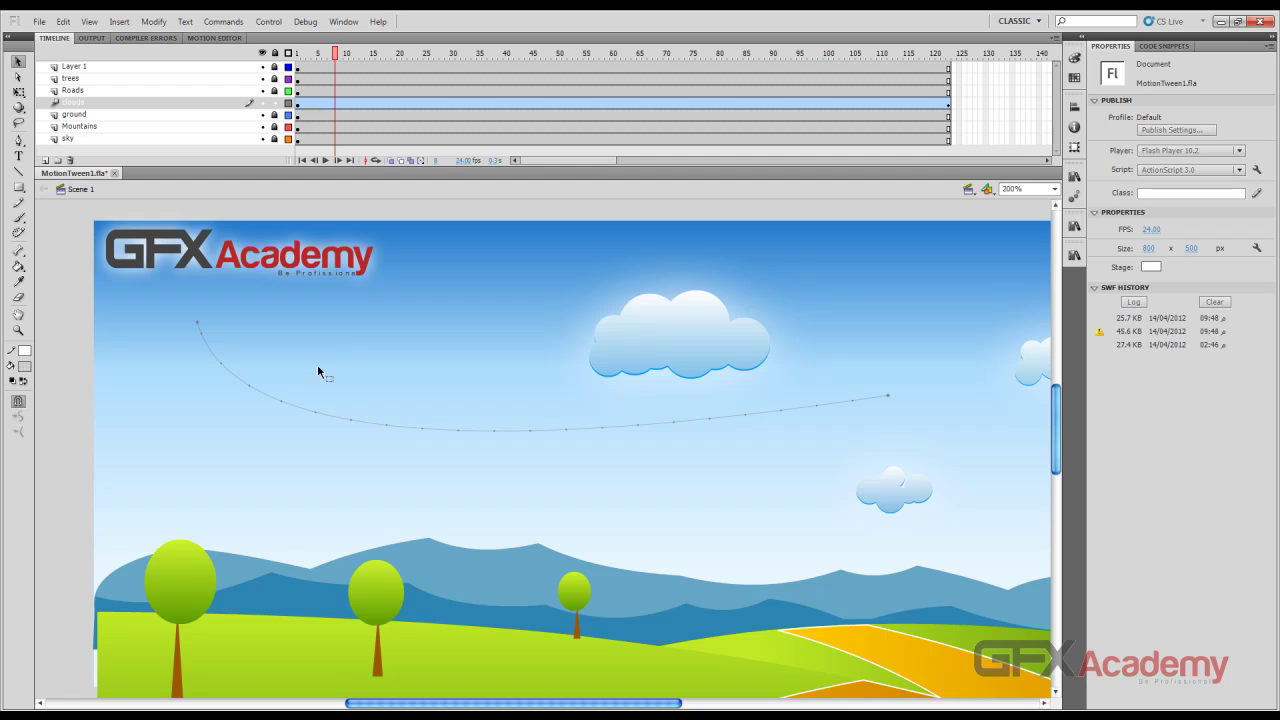
# With the Subselection tool, shift the path's final-frame endpoint outward, adjust both tangent handles into an S-curve about 530 wide and 110 high, and preview it.
pyautogui.click(350, 422)
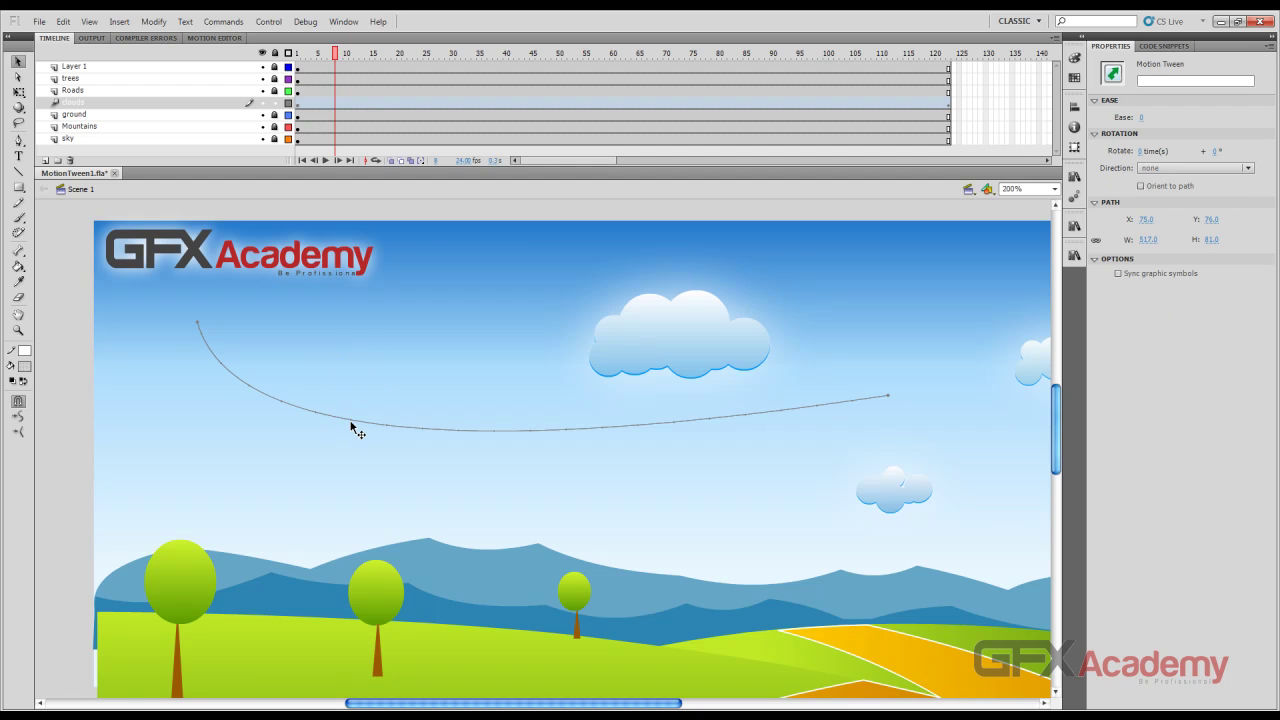
pyautogui.click(18, 76)
pyautogui.moveTo(198, 324)
pyautogui.mouseDown()
pyautogui.moveTo(171, 337)
pyautogui.moveTo(195, 400)
pyautogui.moveTo(390, 335)
pyautogui.moveTo(446, 342)
pyautogui.moveTo(163, 322)
pyautogui.moveTo(189, 326)
pyautogui.moveTo(181, 314)
pyautogui.mouseUp()
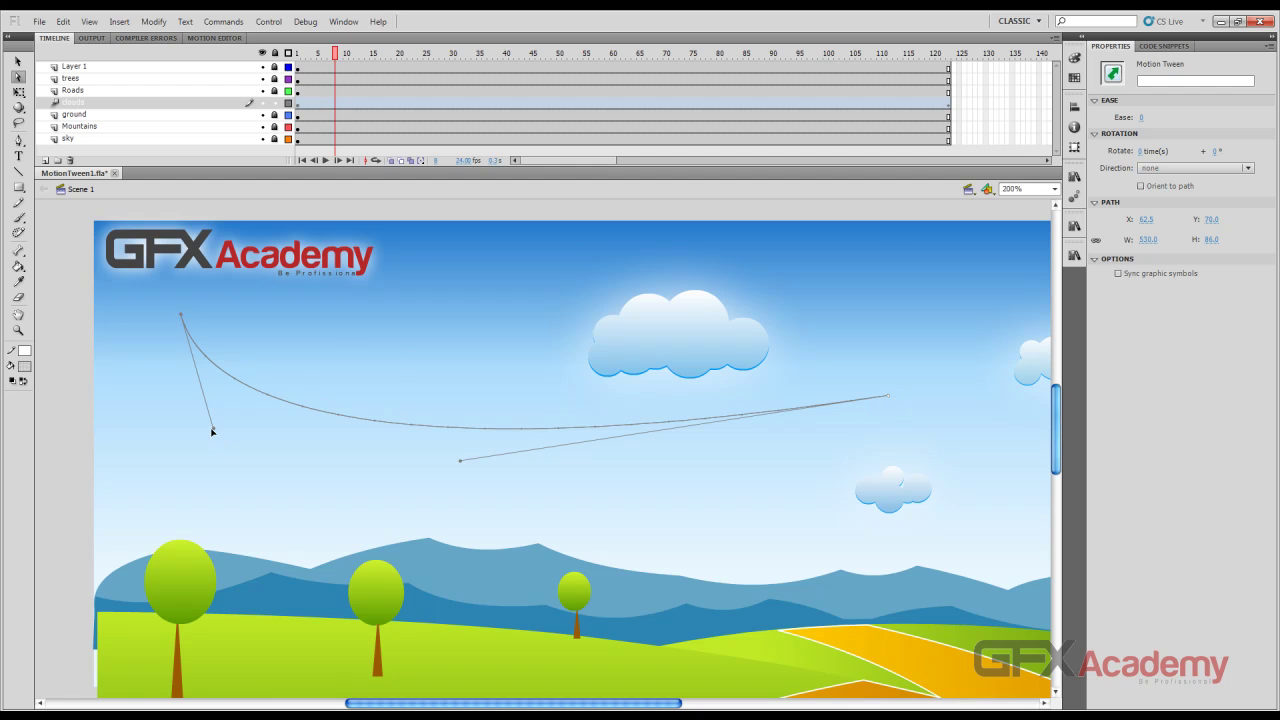
pyautogui.moveTo(214, 431); pyautogui.dragTo(569, 247)
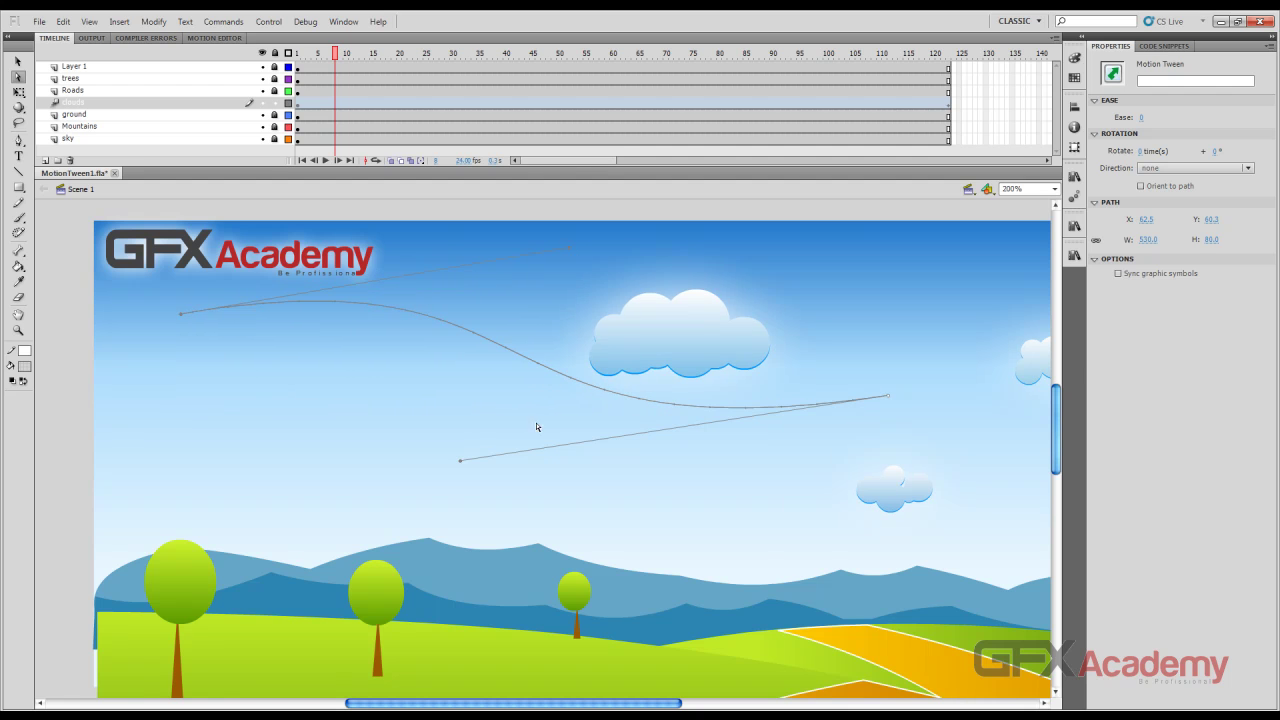
pyautogui.moveTo(459, 463); pyautogui.dragTo(532, 586)
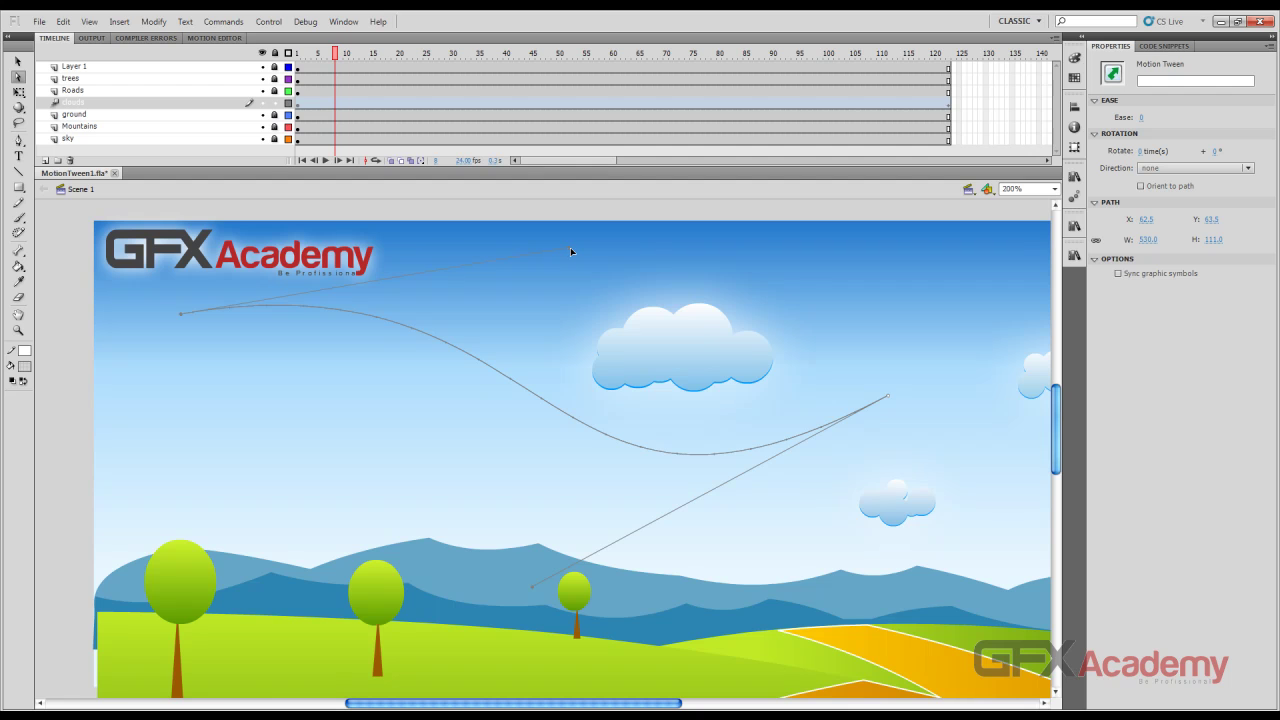
pyautogui.moveTo(570, 248); pyautogui.dragTo(543, 290)
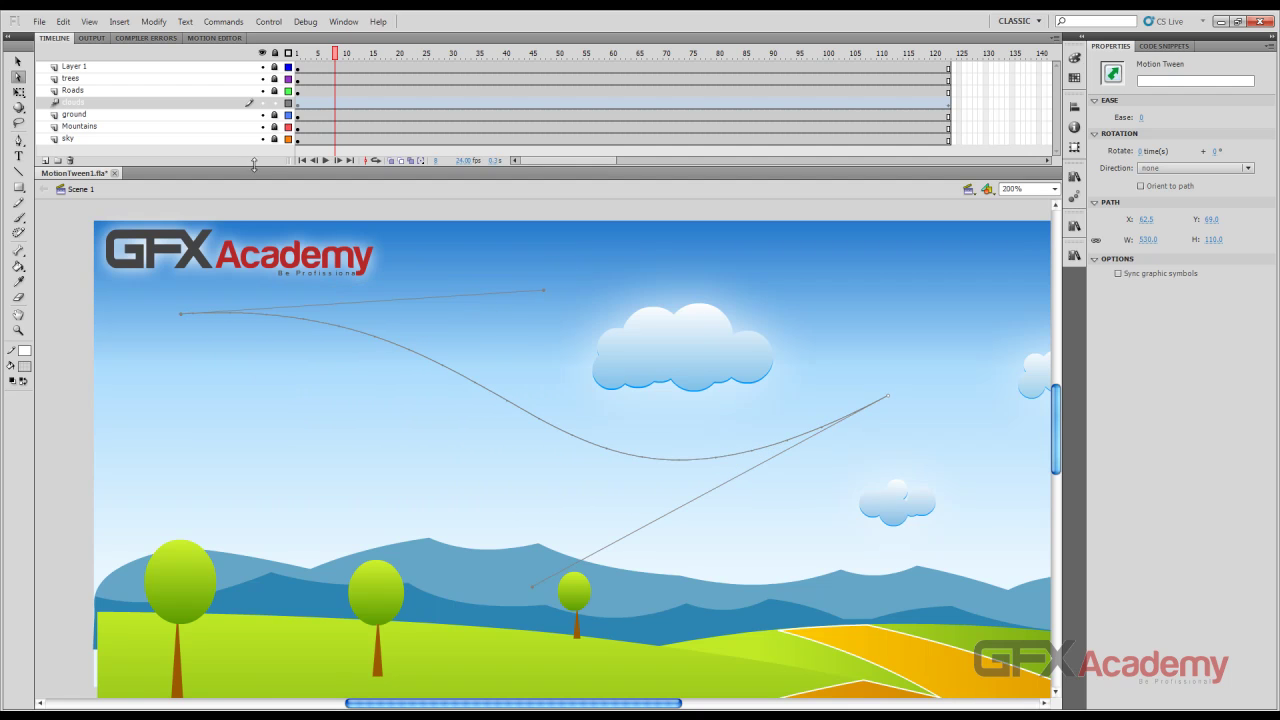
pyautogui.click(325, 161)
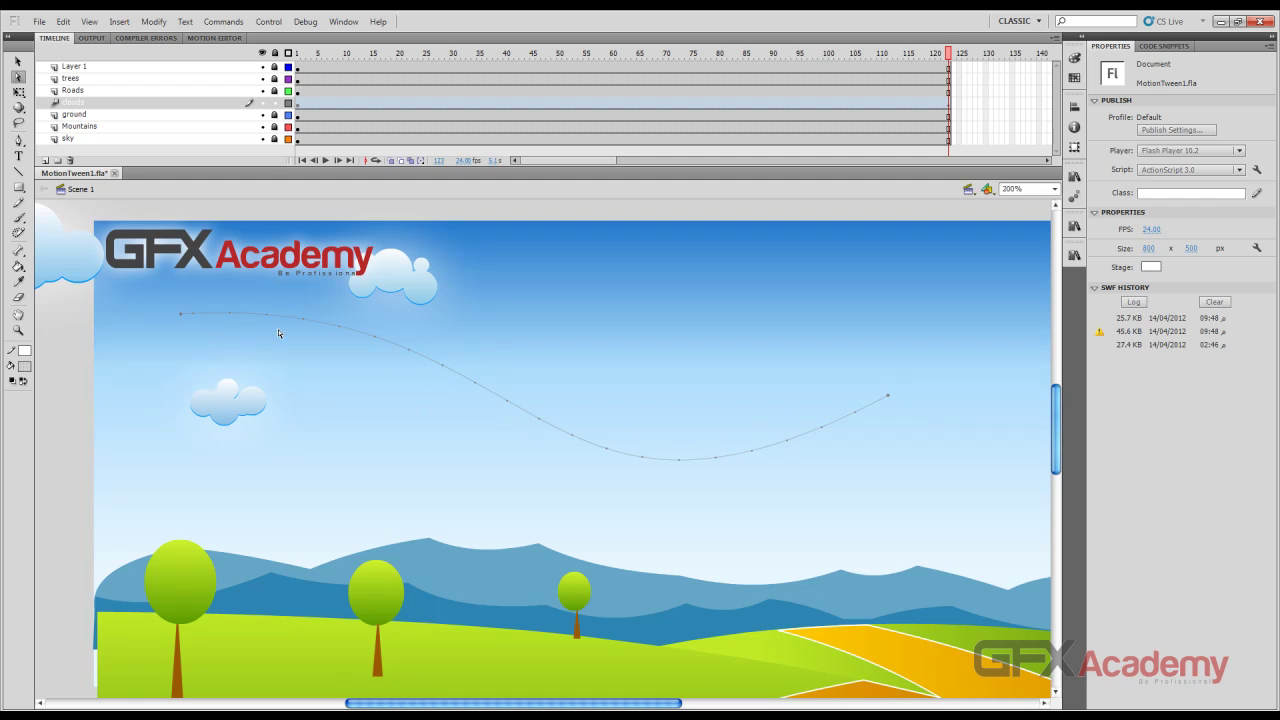
# Select the whole motion path with the Selection tool and nudge it right and down to about X 69.3, Y 80.3.
pyautogui.click(541, 424)
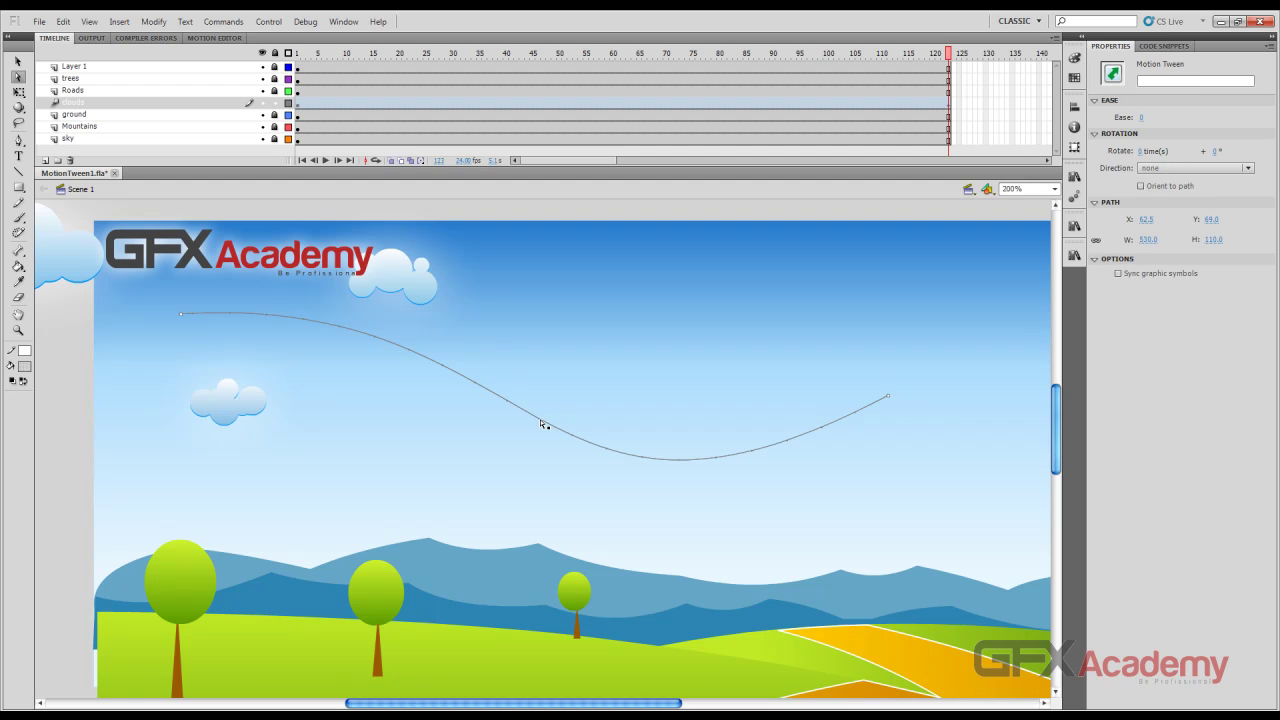
pyautogui.click(18, 61)
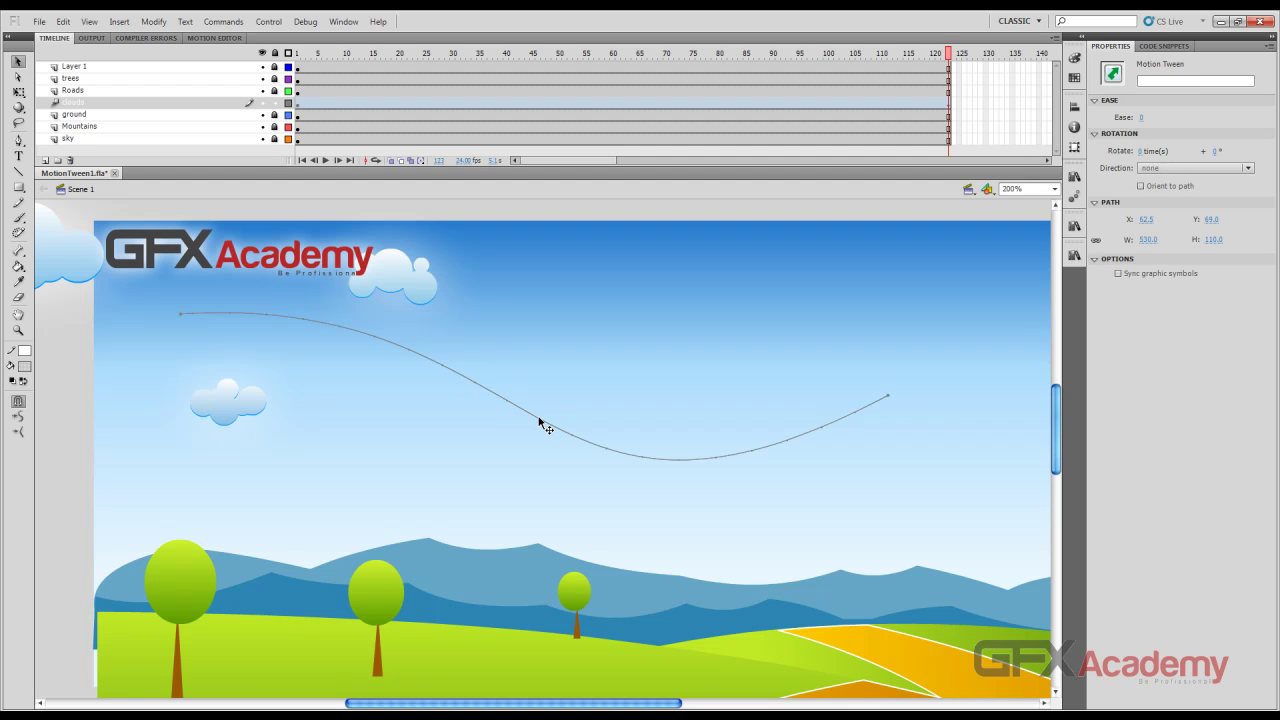
pyautogui.press('Right')
pyautogui.press('Down')
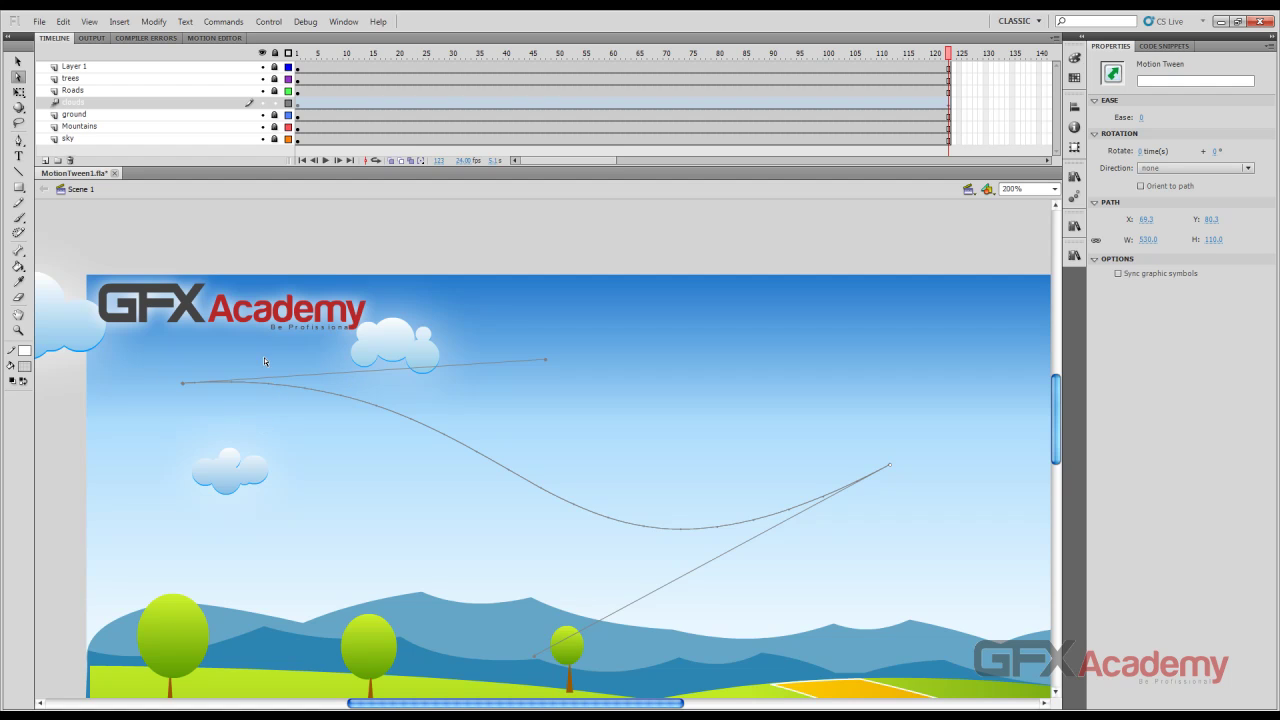
# Free-transform the motion path, lowering its upper edge to squash its height to about 81.
pyautogui.click(451, 438)
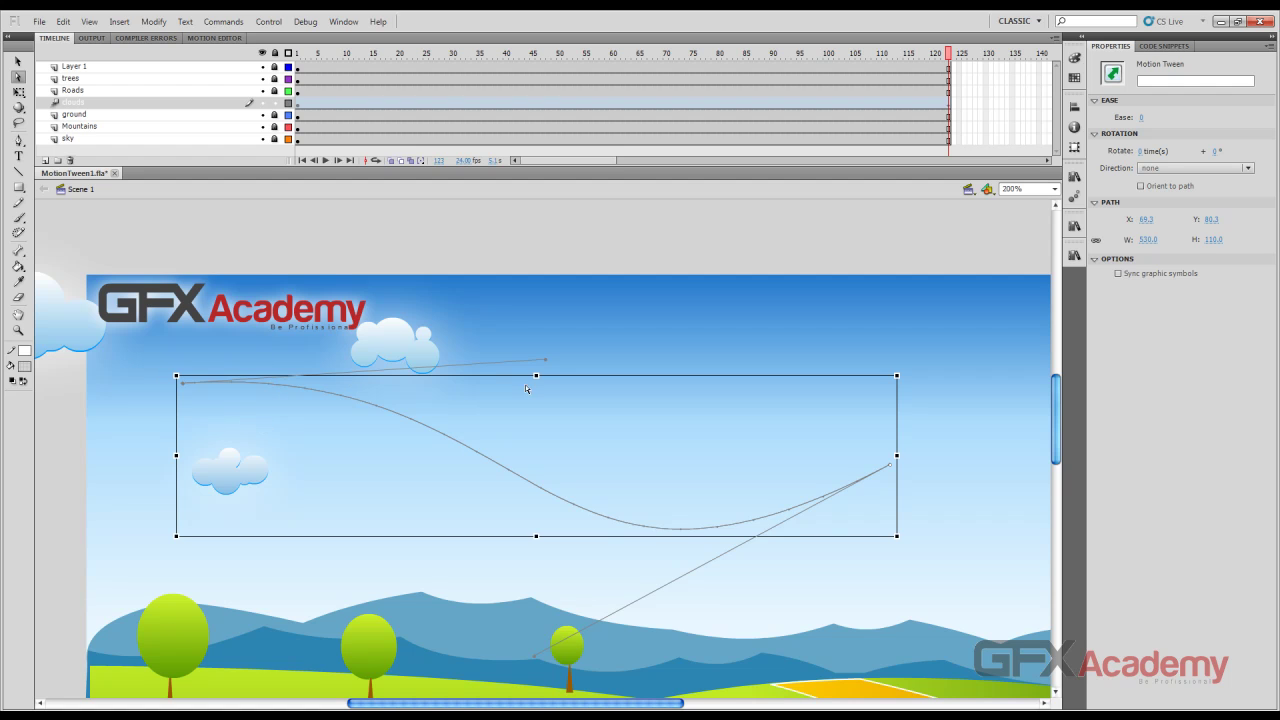
pyautogui.moveTo(536, 377)
pyautogui.mouseDown()
pyautogui.moveTo(536, 455)
pyautogui.moveTo(546, 397)
pyautogui.mouseUp()
pyautogui.click(834, 401)
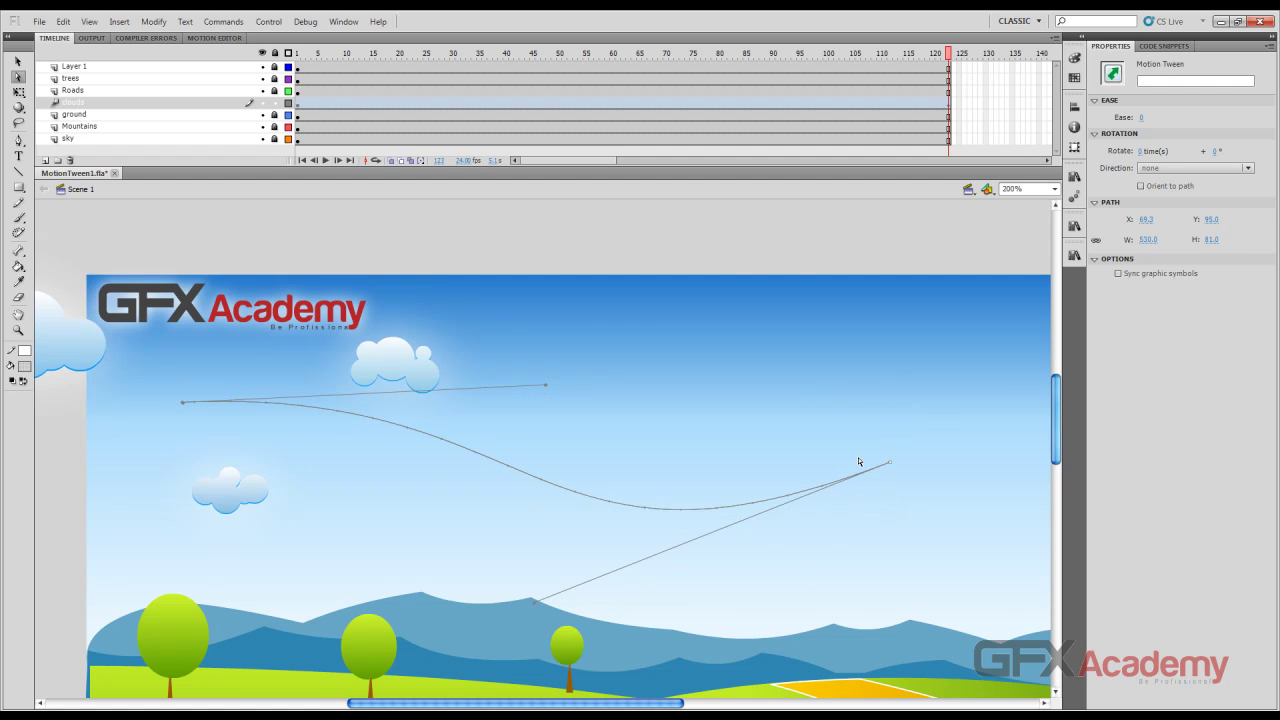
# Rotate the motion path counterclockwise with Free Transform so it rises toward its frame 1 end, spanning about 524 wide and 94 high.
pyautogui.click(891, 463)
pyautogui.click(905, 460)
pyautogui.click(908, 461)
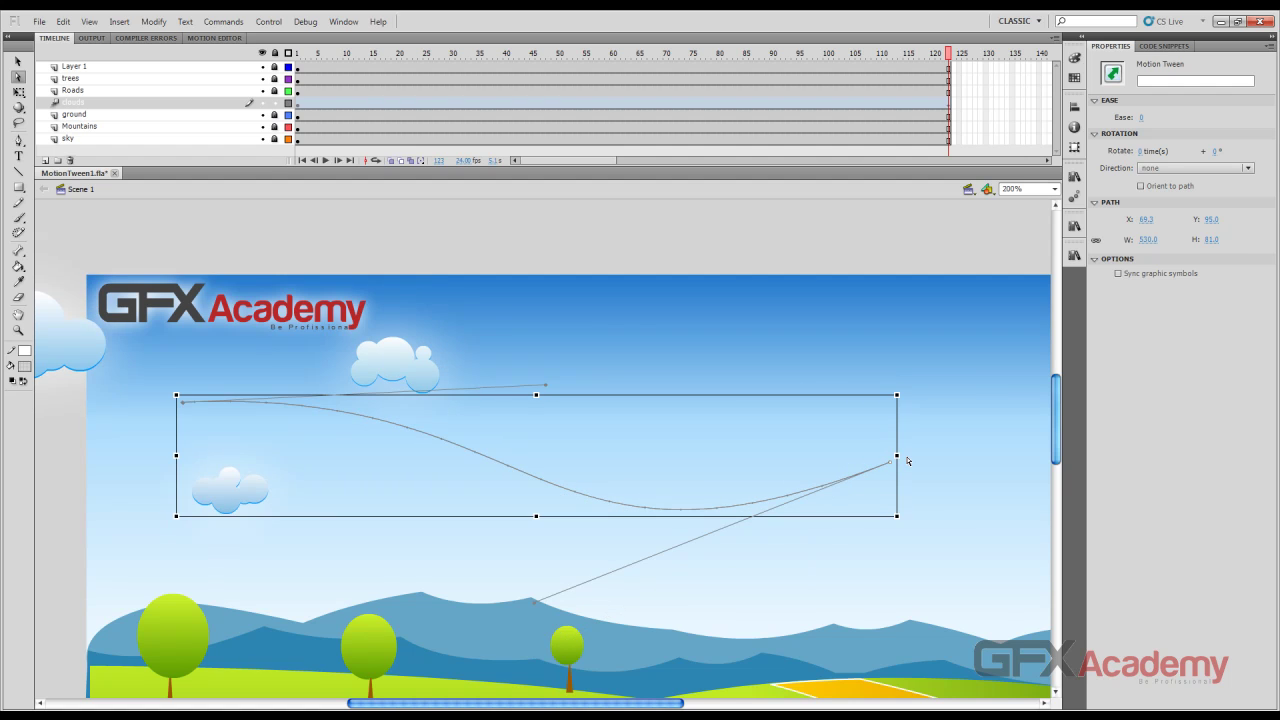
pyautogui.click(908, 461)
pyautogui.click(894, 464)
pyautogui.click(897, 395)
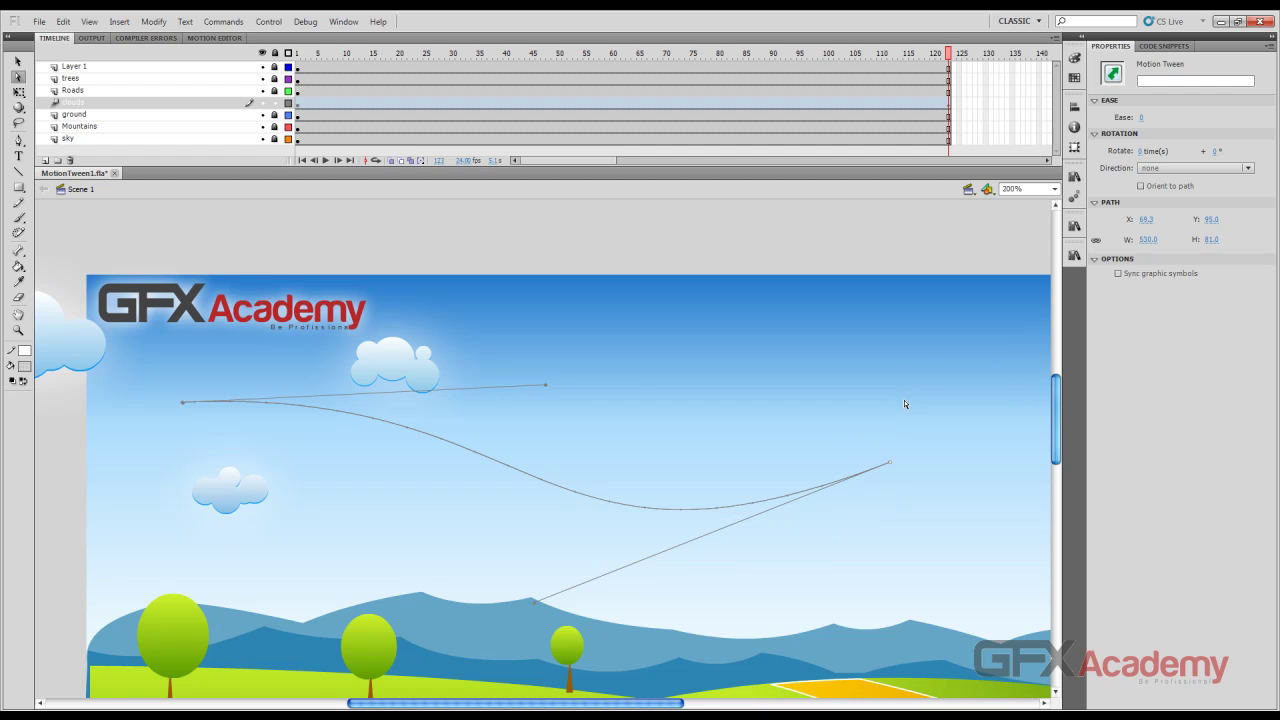
pyautogui.click(905, 404)
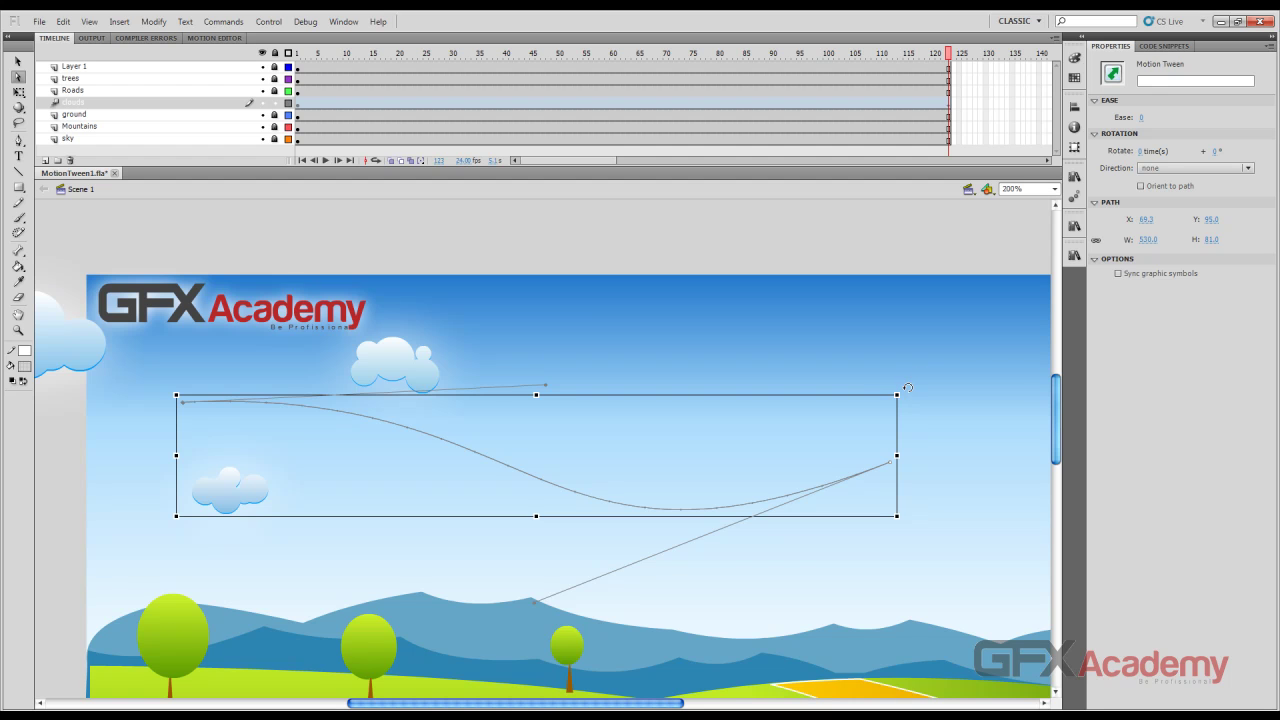
pyautogui.moveTo(907, 387); pyautogui.dragTo(938, 311)
pyautogui.moveTo(912, 263); pyautogui.dragTo(945, 310)
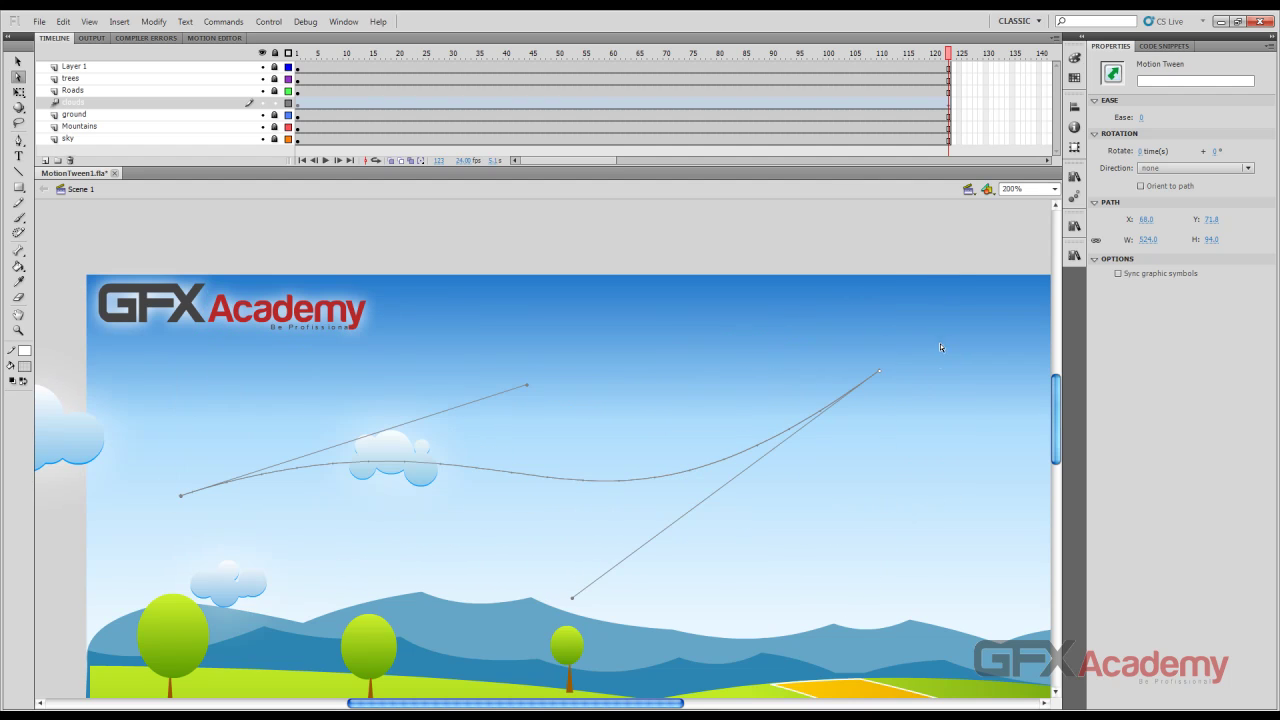
# Stretch the motion path symmetrically to about 735 wide, then move it rightward to about X 0.6, Y 71.3.
pyautogui.click(882, 377)
pyautogui.moveTo(889, 433); pyautogui.dragTo(1021, 434)
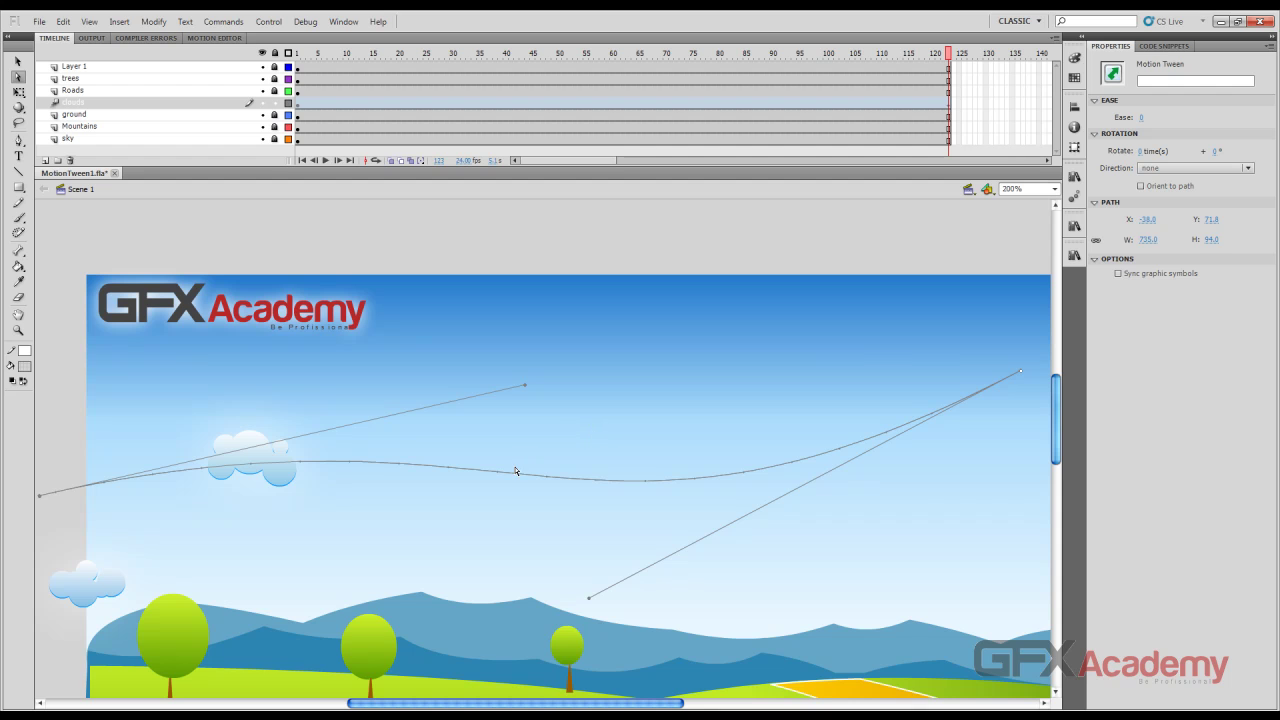
pyautogui.moveTo(518, 478); pyautogui.dragTo(572, 478)
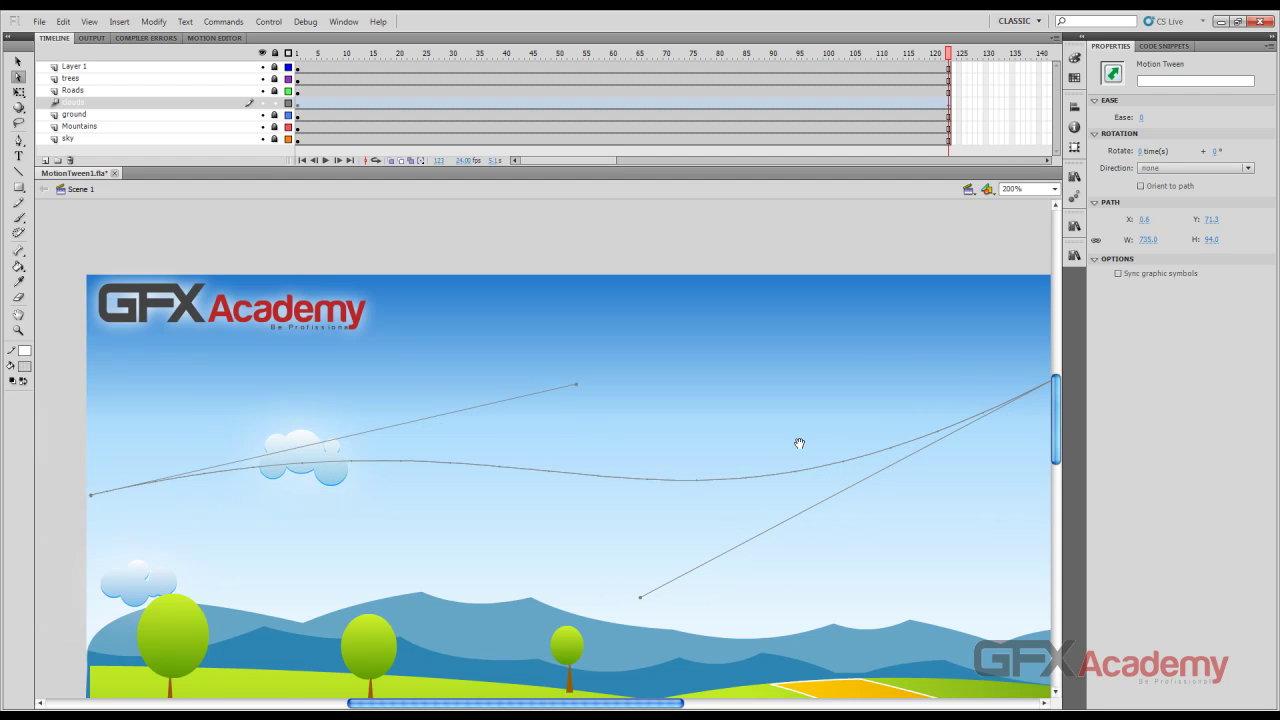
# Free-transform the motion path again, widening it symmetrically to about 809 so it spans the stage.
pyautogui.moveTo(799, 443); pyautogui.dragTo(722, 446)
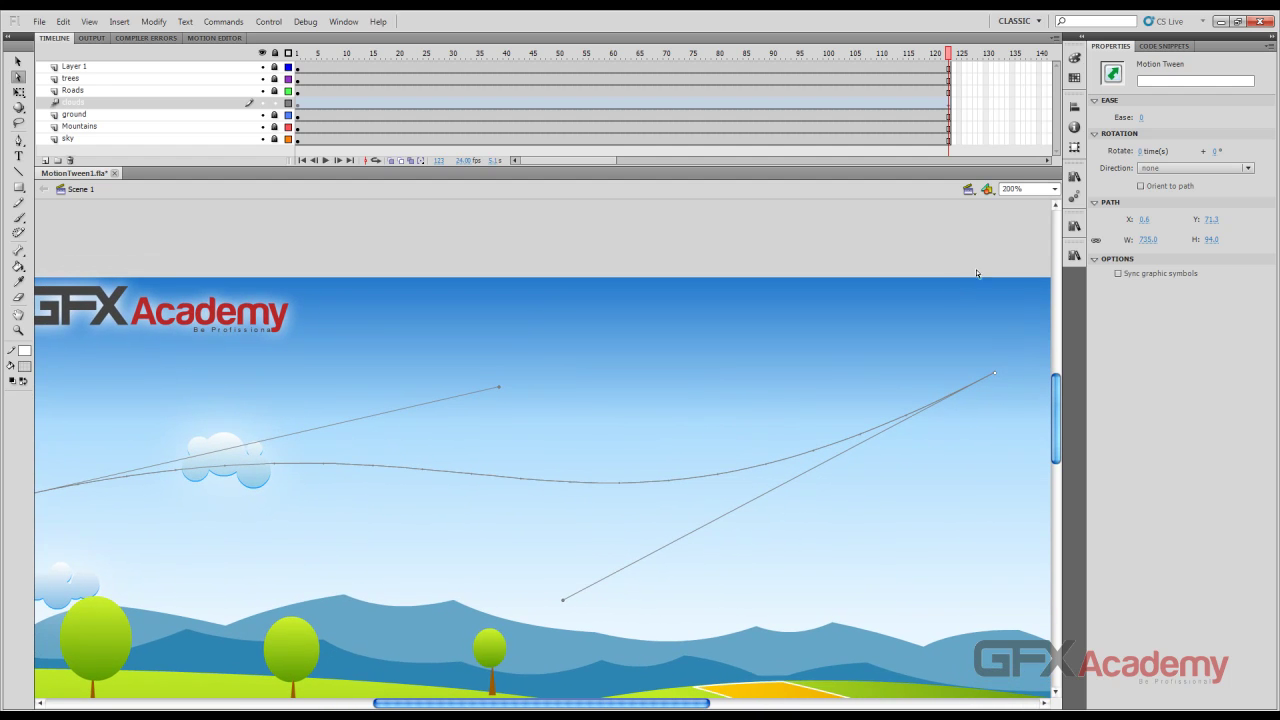
pyautogui.click(1005, 190)
pyautogui.write('100')
pyautogui.press('Return')
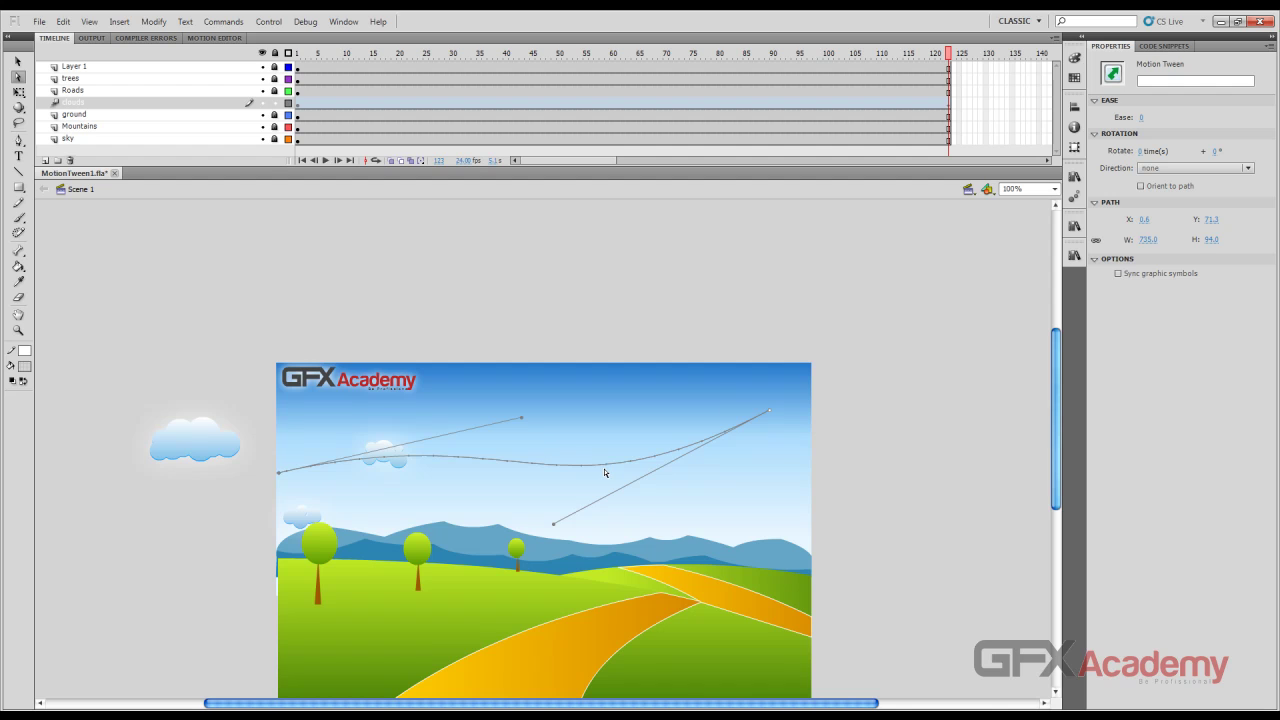
pyautogui.click(740, 434)
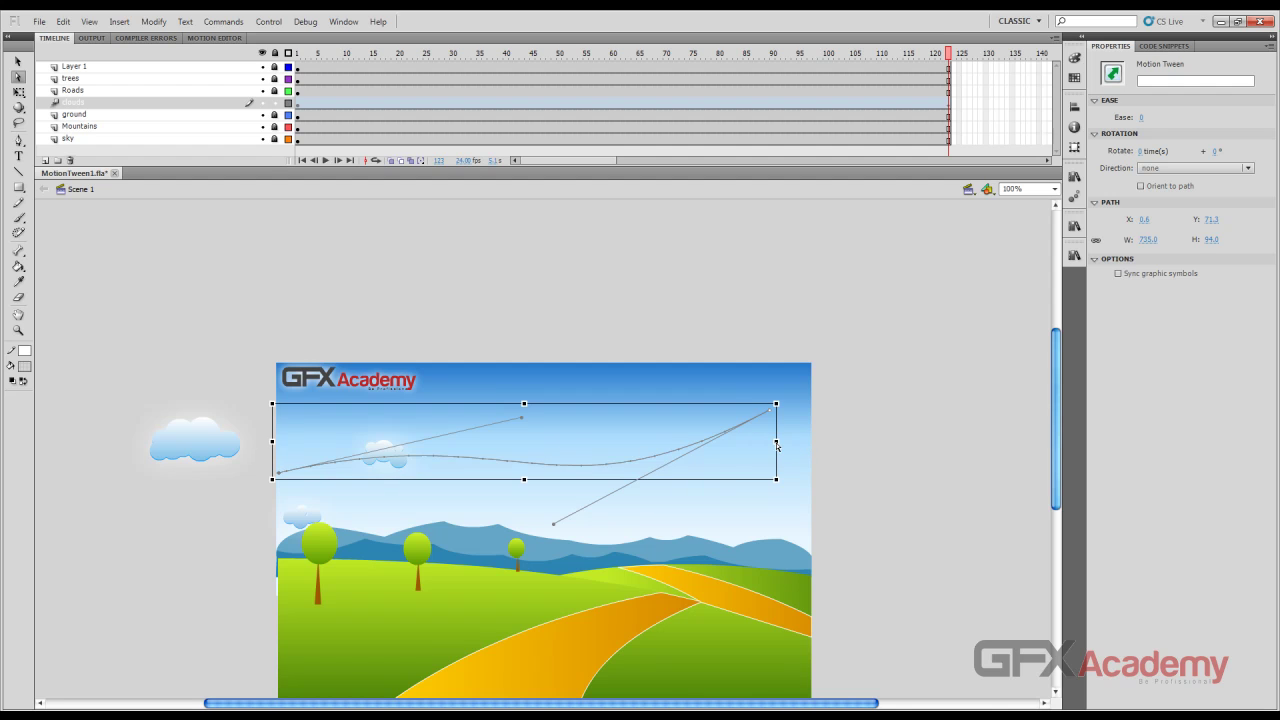
pyautogui.moveTo(776, 441); pyautogui.dragTo(810, 441)
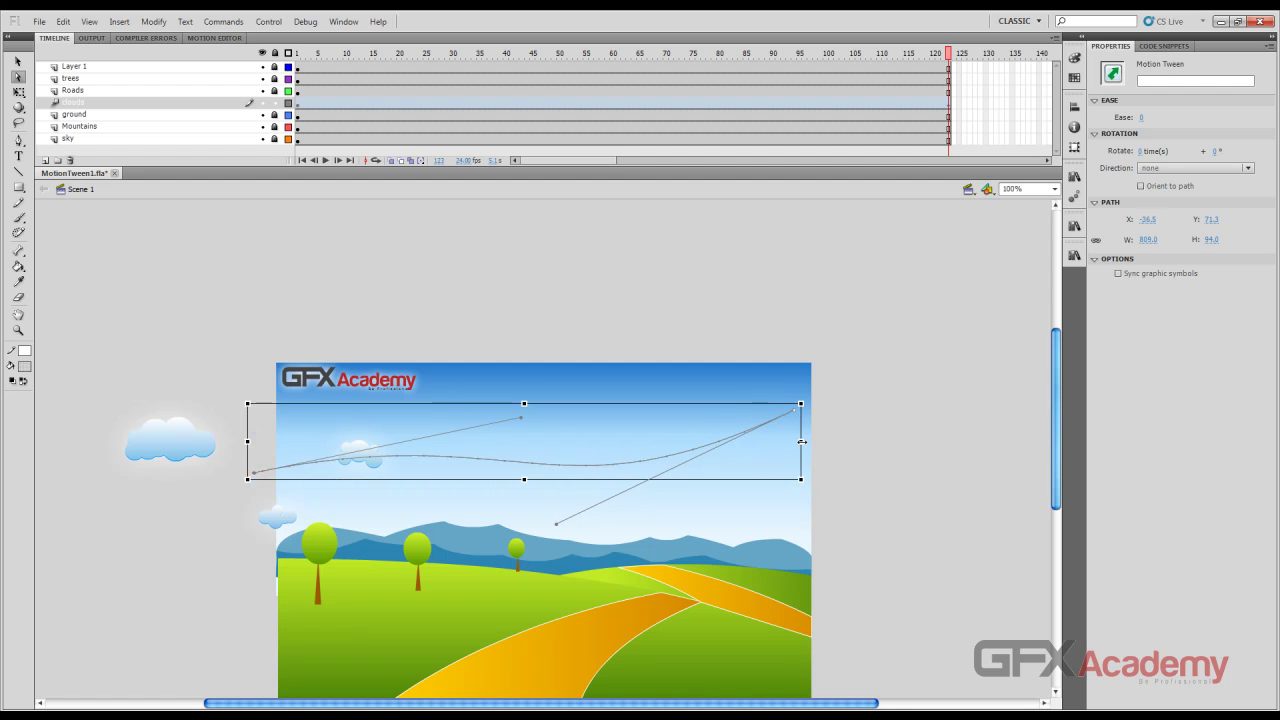
# Move the whole motion path rightward to about X -2.5, Y 68.7 so it aligns with the stage's side edges.
pyautogui.click(621, 453)
pyautogui.moveTo(613, 466); pyautogui.dragTo(636, 466)
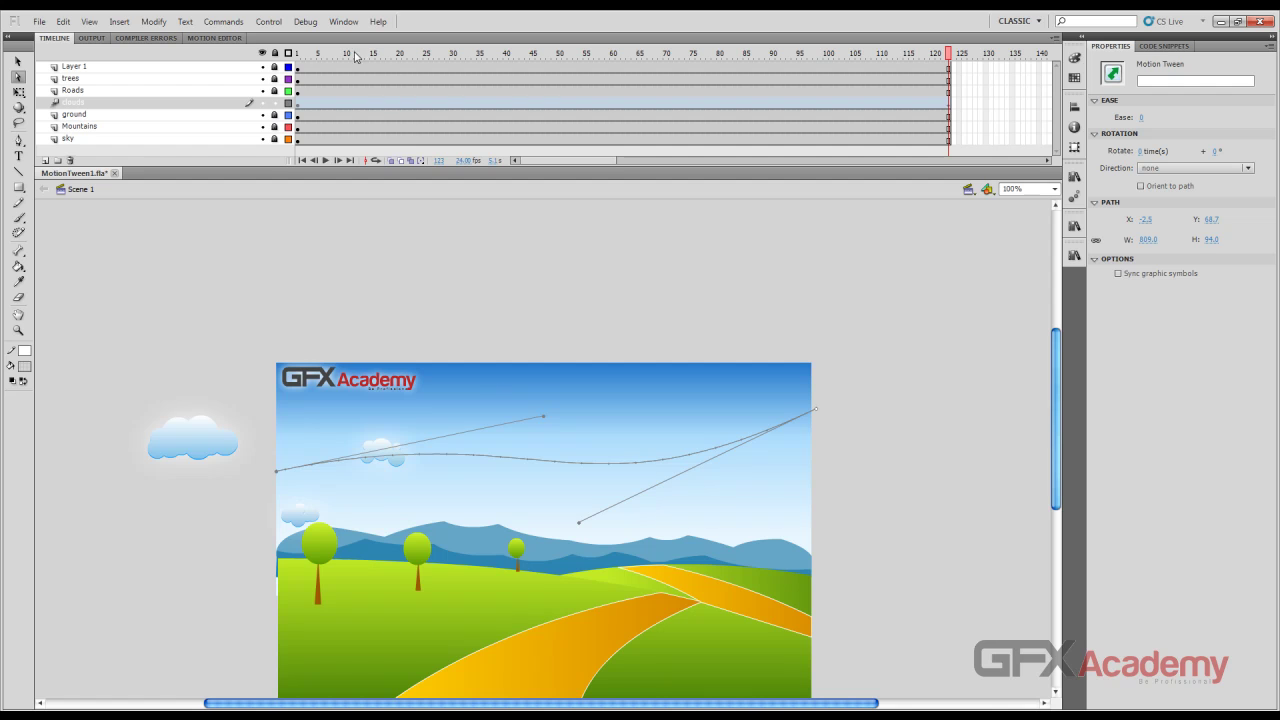
# Preview the cloud animation from frame 1, rewind it, and scrub through the timeline to frame 123.
pyautogui.click(299, 53)
pyautogui.hotkey('ctrl', 'a')
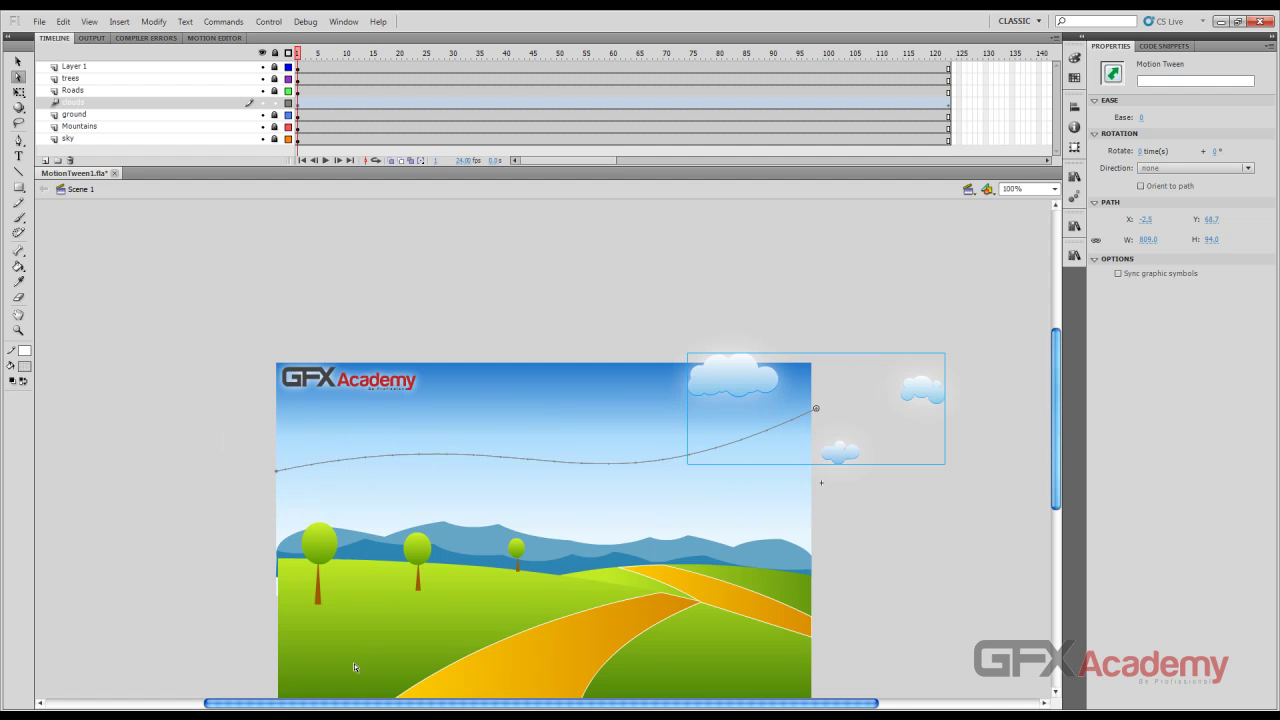
pyautogui.click(325, 160)
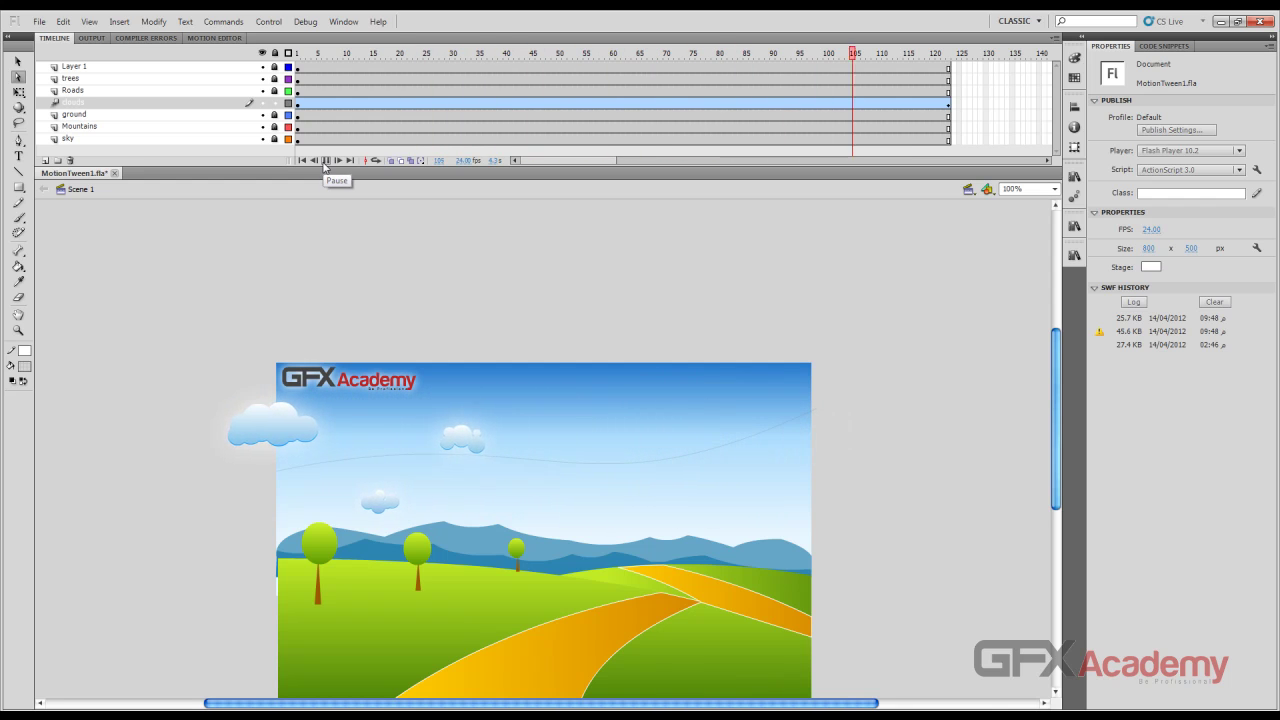
pyautogui.click(301, 160)
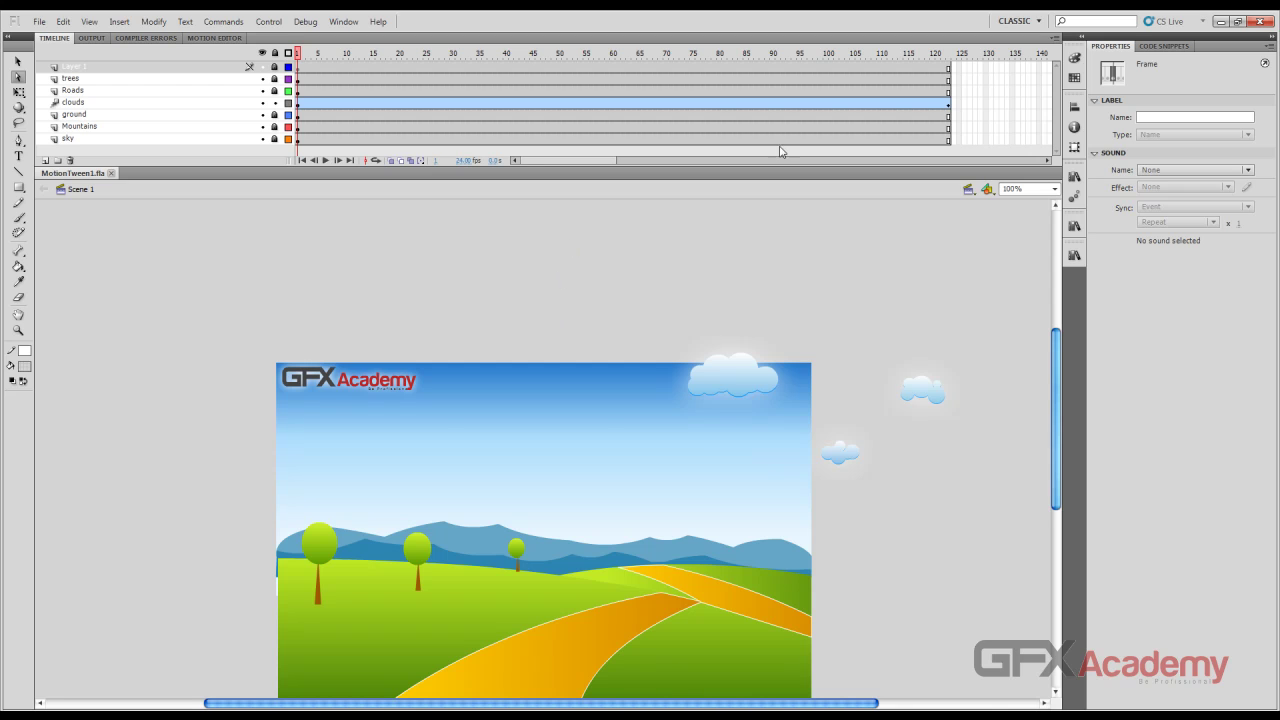
pyautogui.moveTo(711, 55); pyautogui.dragTo(953, 107)
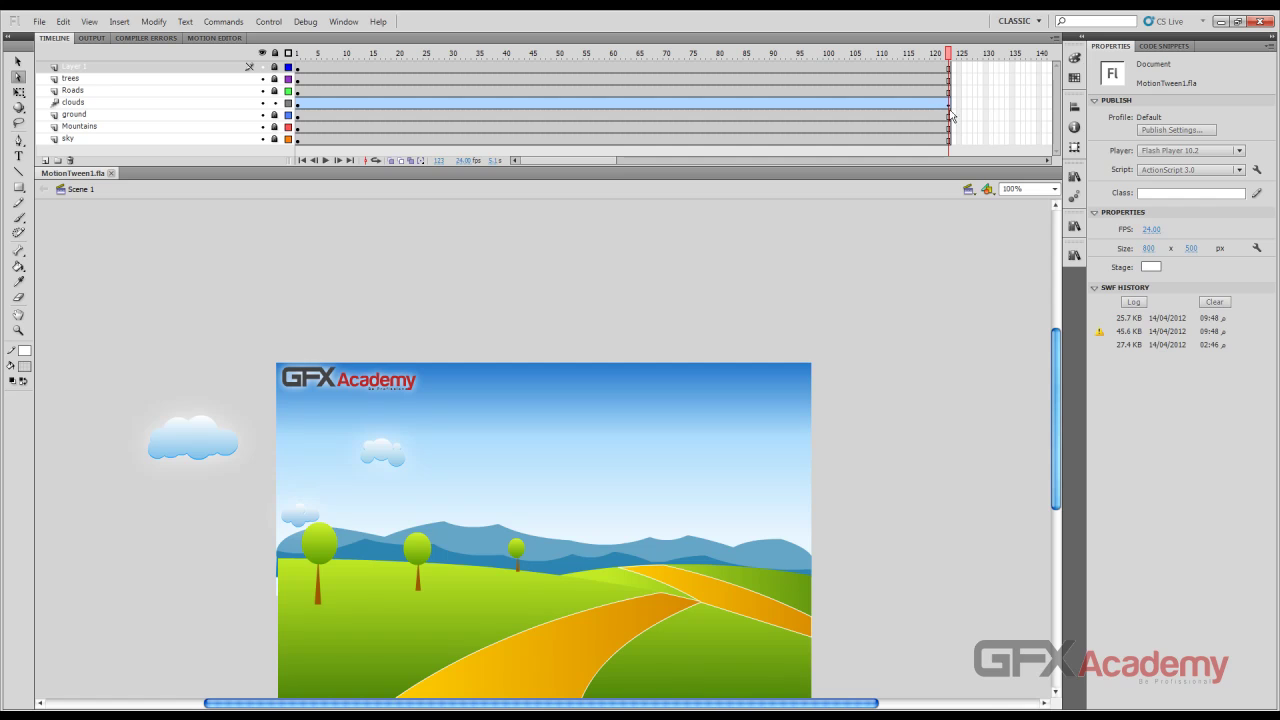
# At frame 57, select the clouds with the Selection tool and nudge them down 30 px to about Y 291.7.
pyautogui.moveTo(571, 55); pyautogui.dragTo(596, 55)
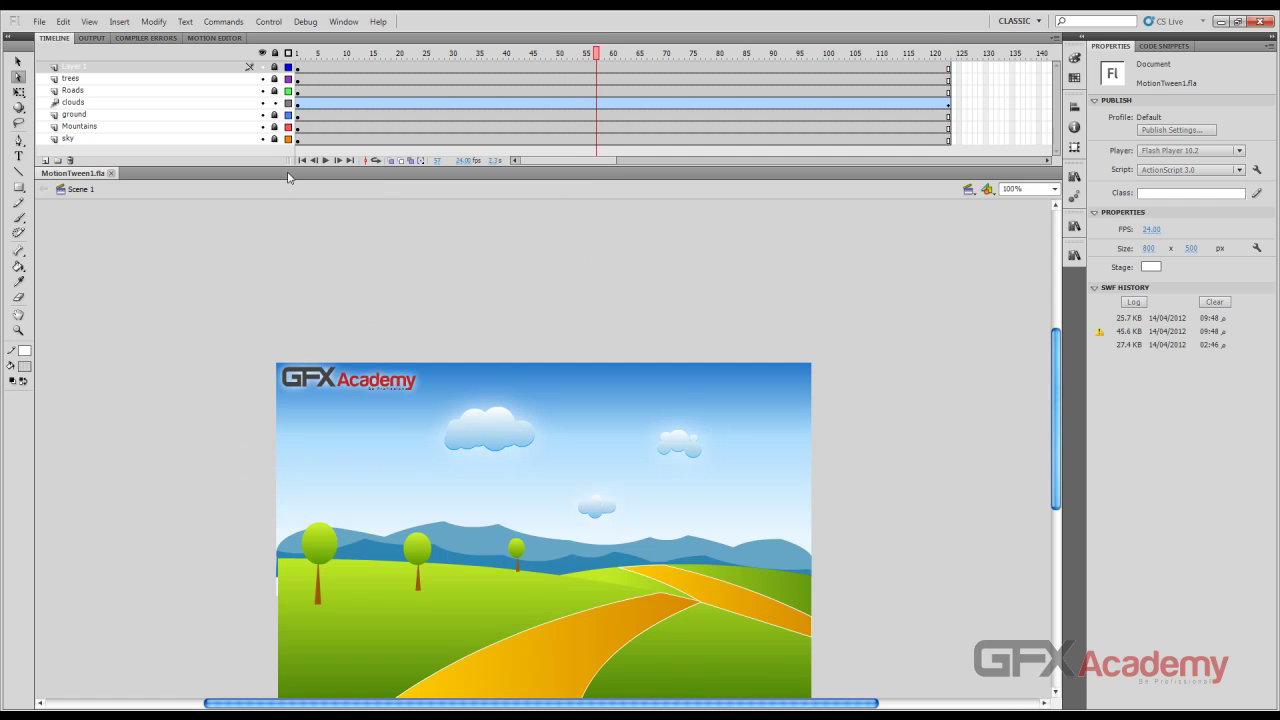
pyautogui.click(18, 62)
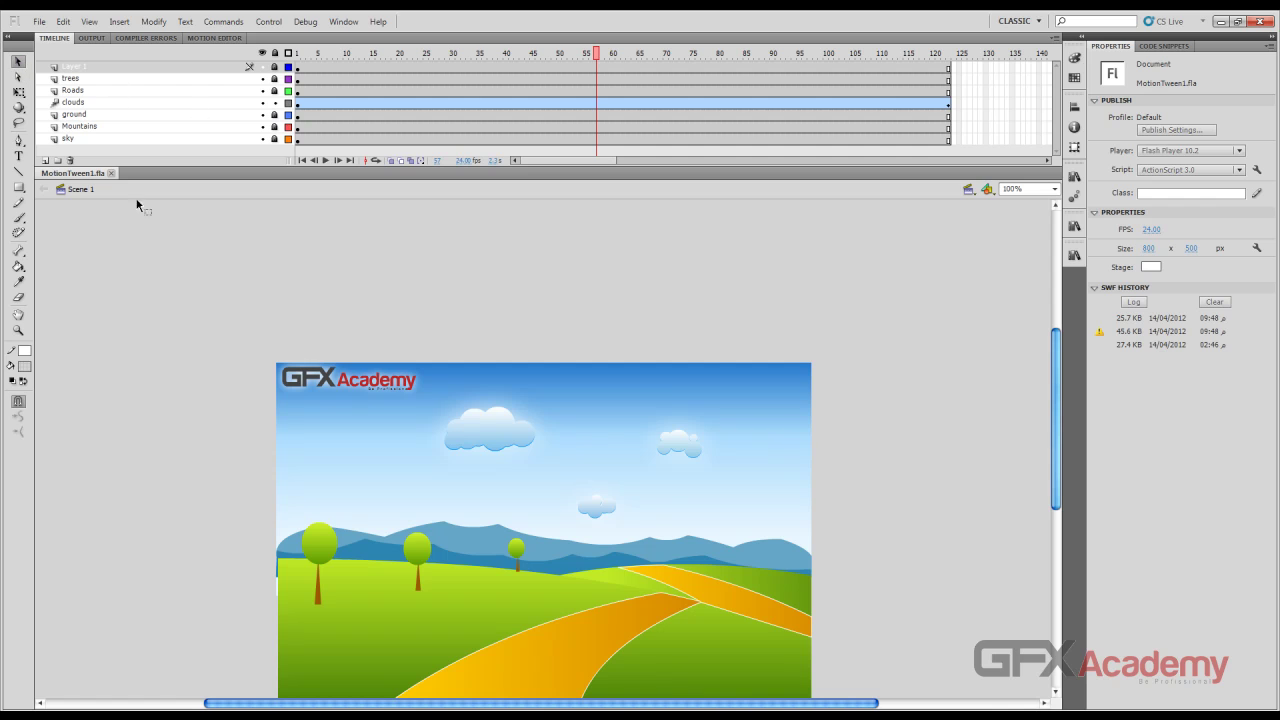
pyautogui.click(527, 437)
pyautogui.hotkey('shift', 'Down')
pyautogui.hotkey('shift', 'Down')
pyautogui.hotkey('shift', 'Down')
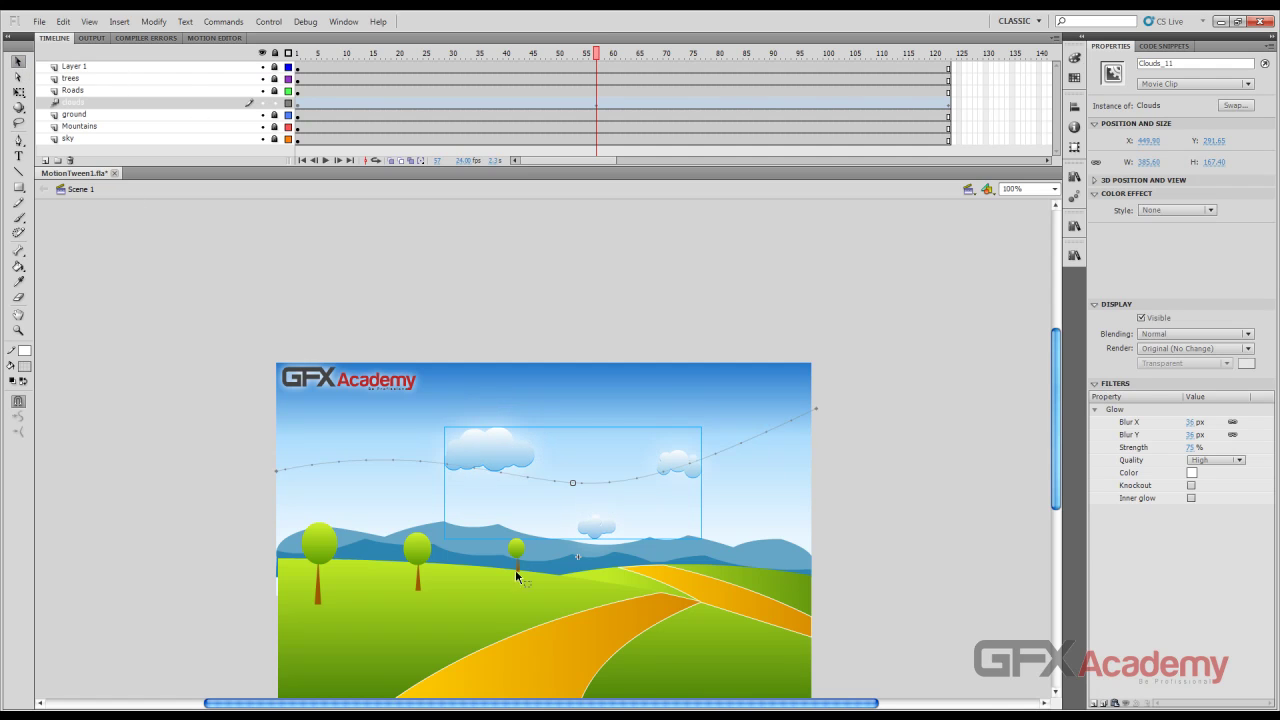
# Clear all keyframe properties of the clouds tween at frame 57.
pyautogui.click(598, 108)
pyautogui.rightClick(598, 109)
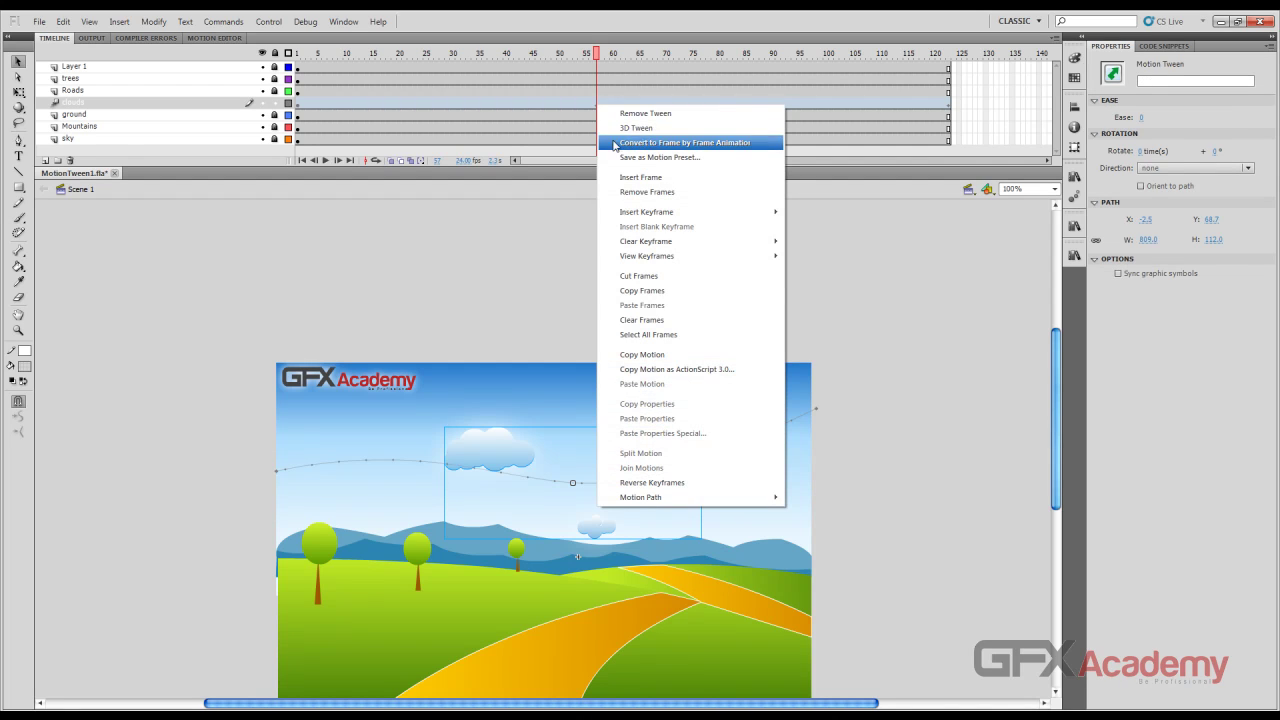
pyautogui.moveTo(667, 215)
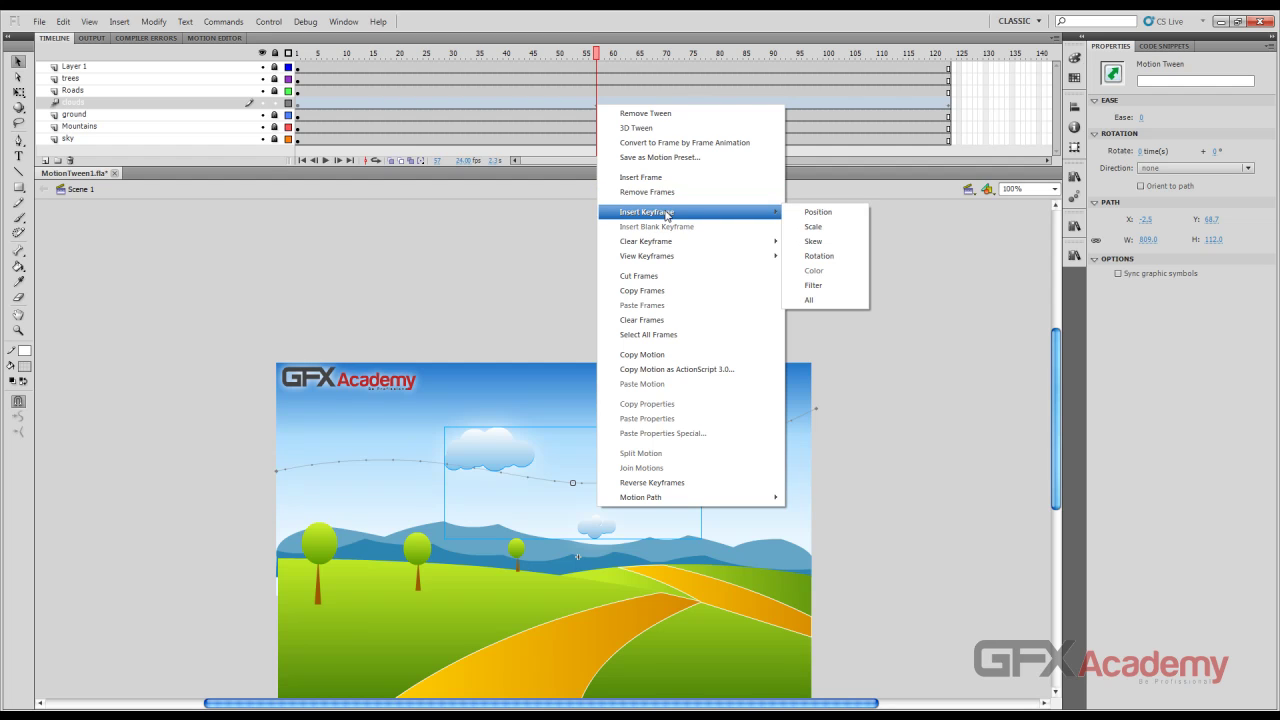
pyautogui.moveTo(698, 248)
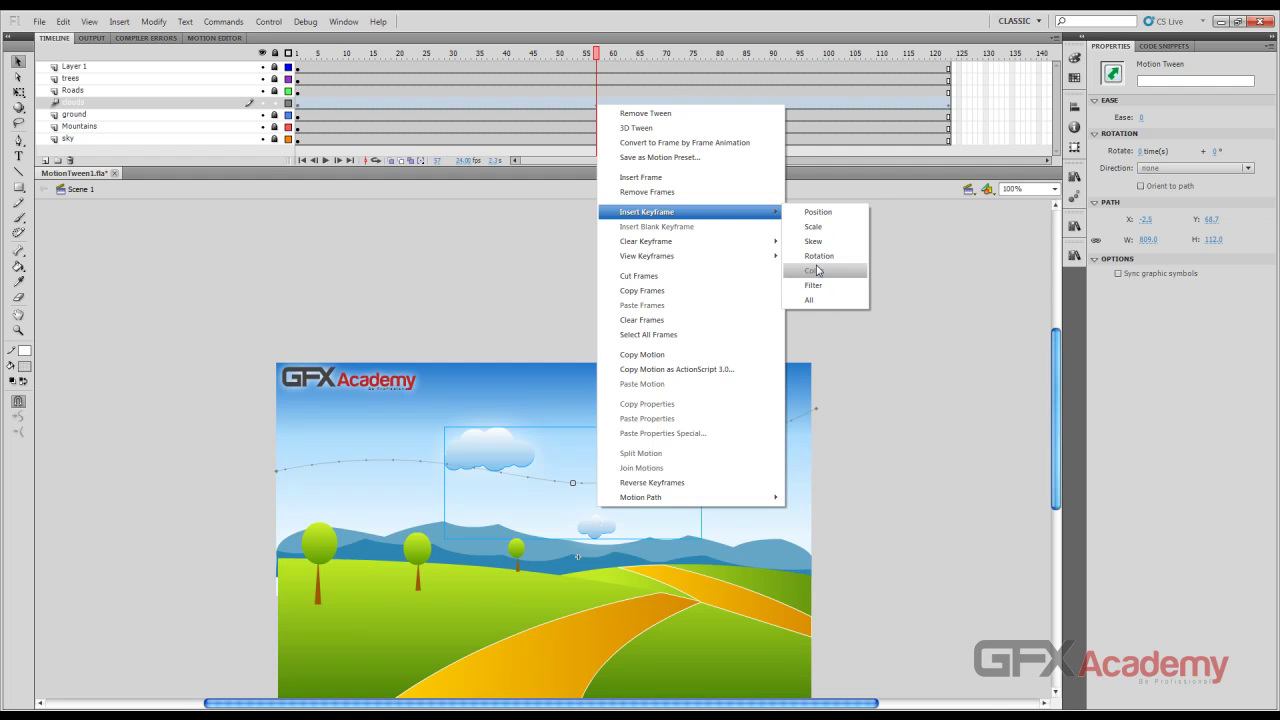
pyautogui.moveTo(745, 242)
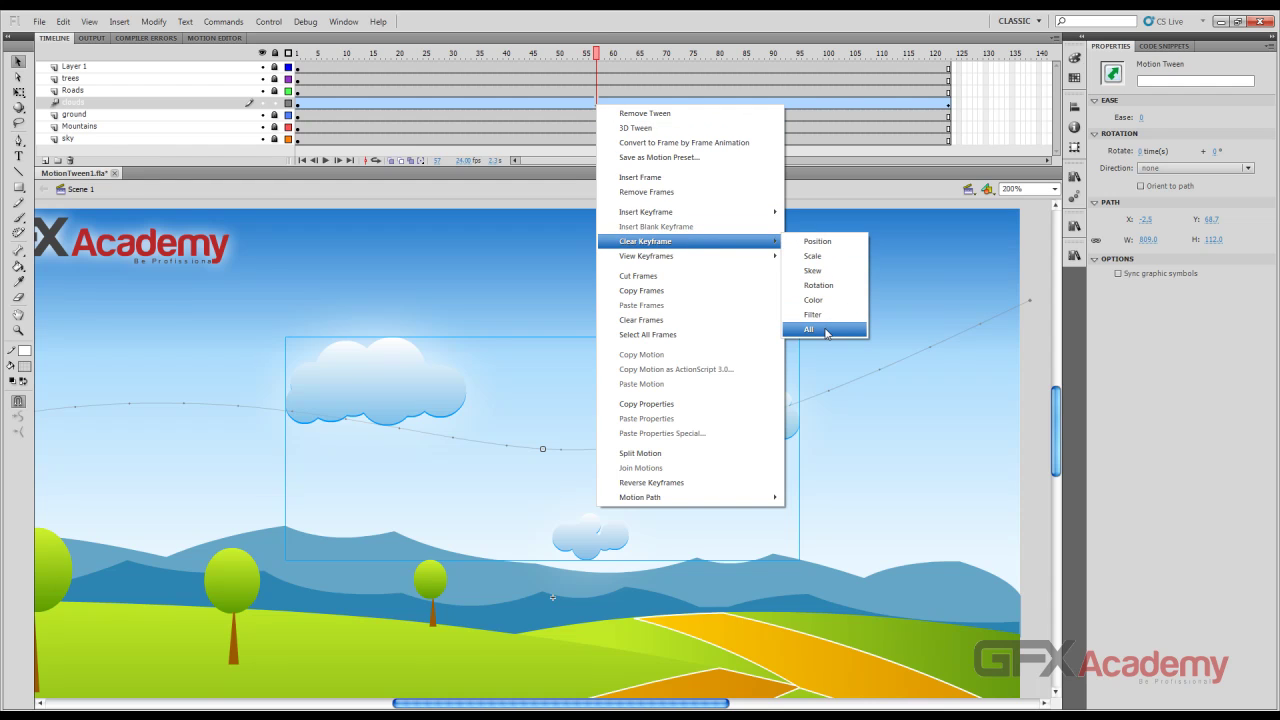
pyautogui.click(826, 331)
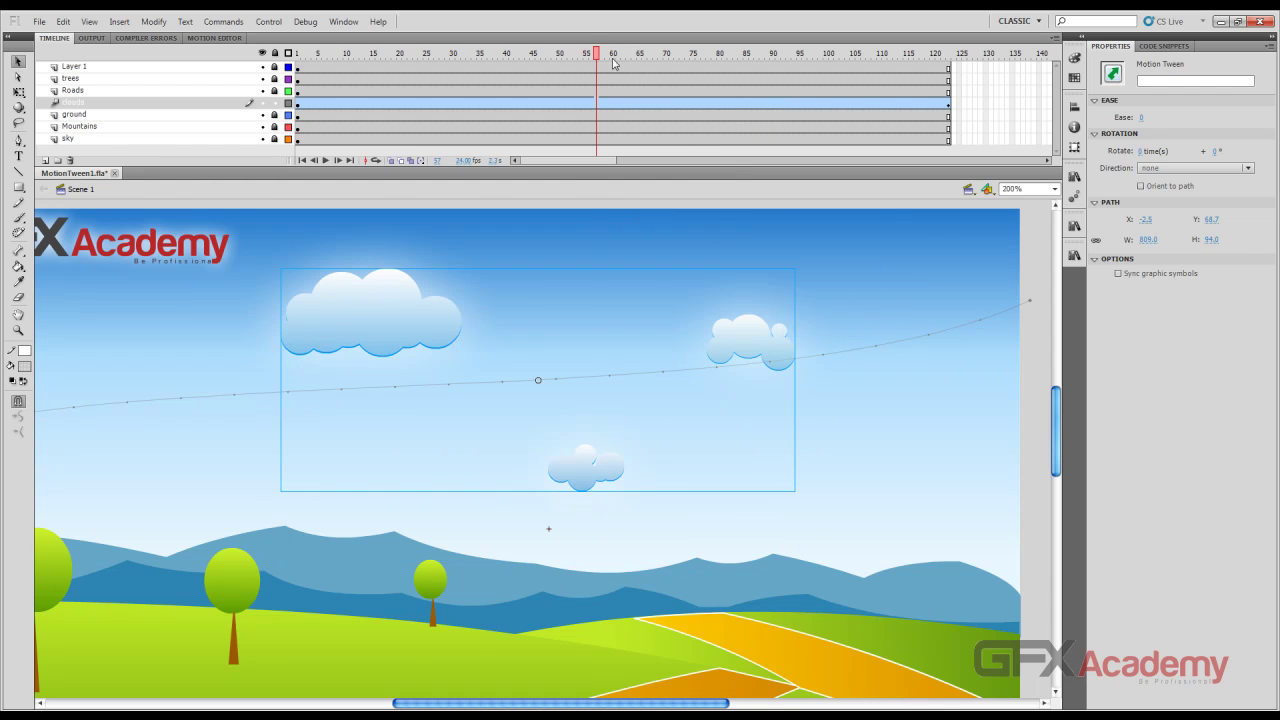
# At frame 56, move the clouds downward to about X 463.7, Y 265.6 to bend the motion path.
pyautogui.moveTo(600, 55); pyautogui.dragTo(634, 76)
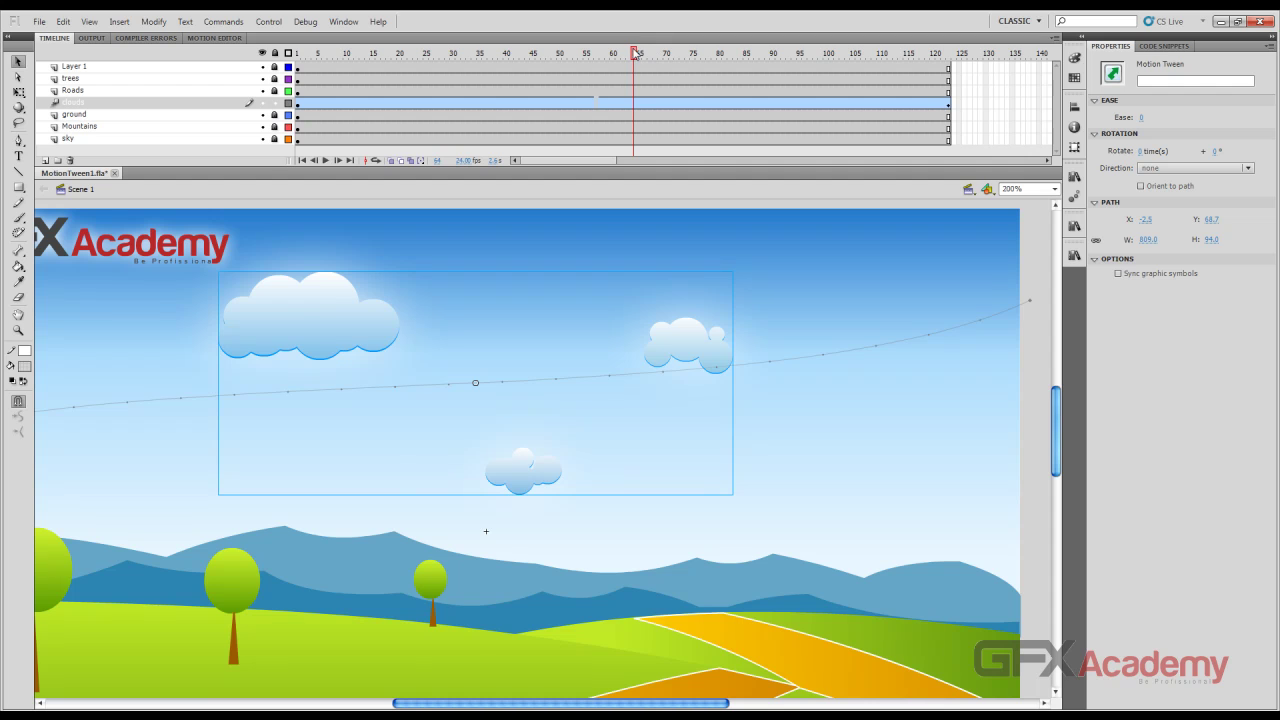
pyautogui.moveTo(634, 55); pyautogui.dragTo(597, 55)
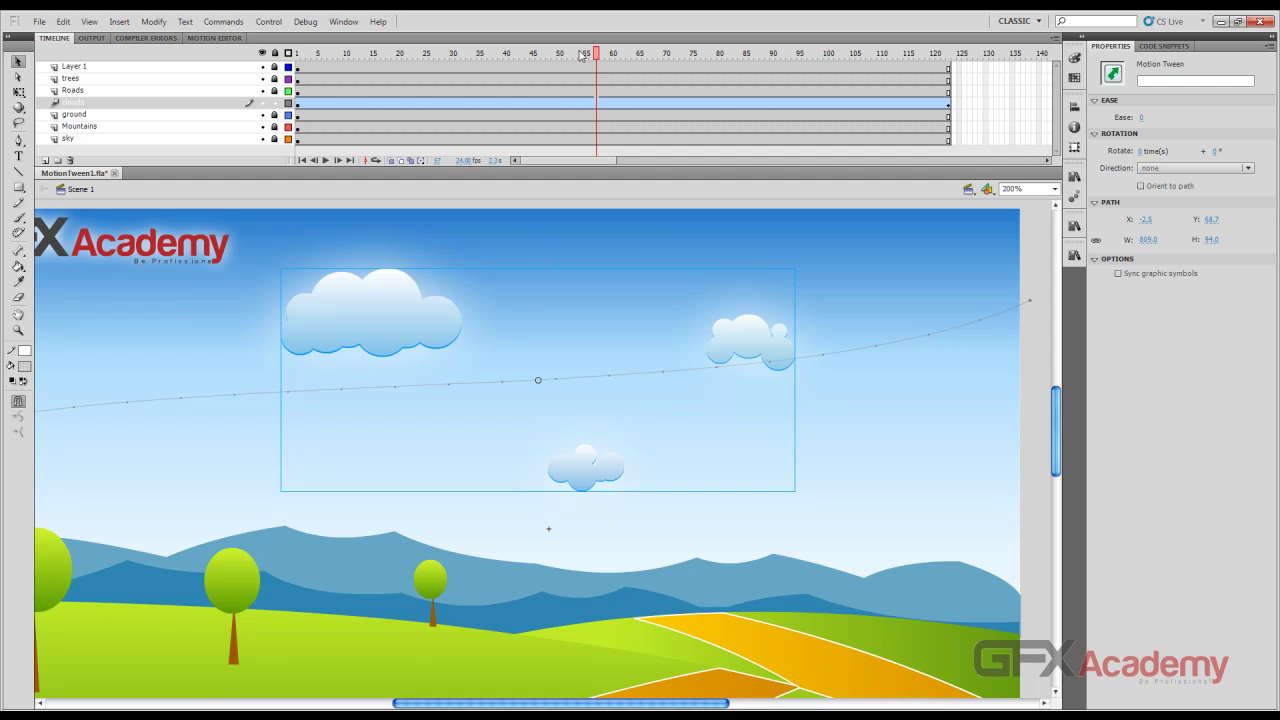
pyautogui.moveTo(599, 57)
pyautogui.mouseDown()
pyautogui.moveTo(523, 57)
pyautogui.moveTo(622, 58)
pyautogui.moveTo(591, 56)
pyautogui.mouseUp()
pyautogui.moveTo(437, 311); pyautogui.dragTo(451, 346)
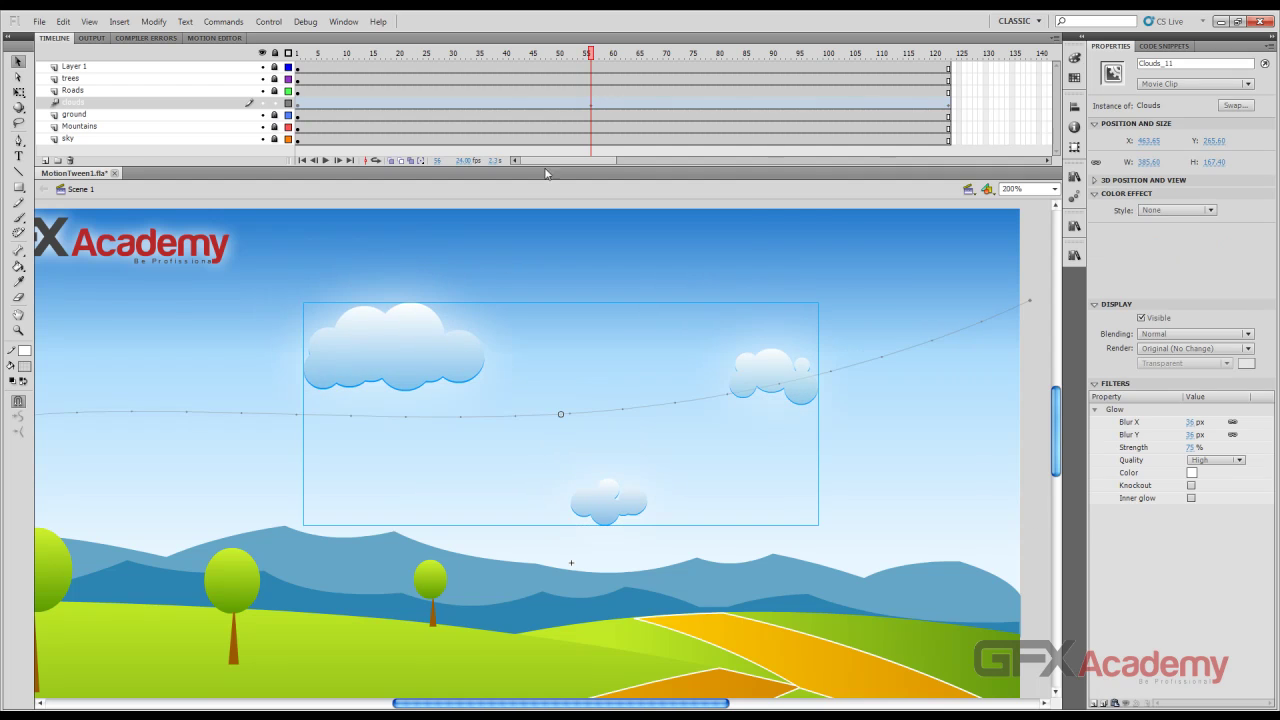
# Try to clear all keyframe properties of the clouds tween at frame 56, and scrub past that frame to check.
pyautogui.rightClick(591, 108)
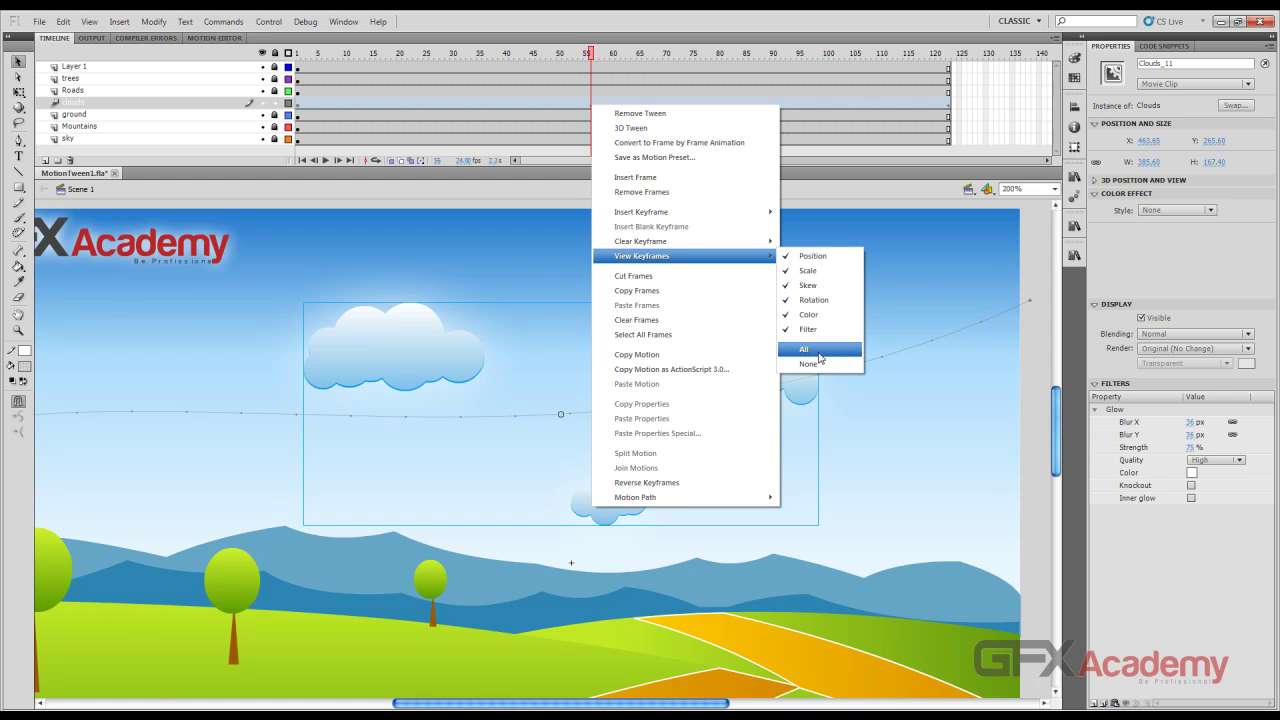
pyautogui.moveTo(712, 214)
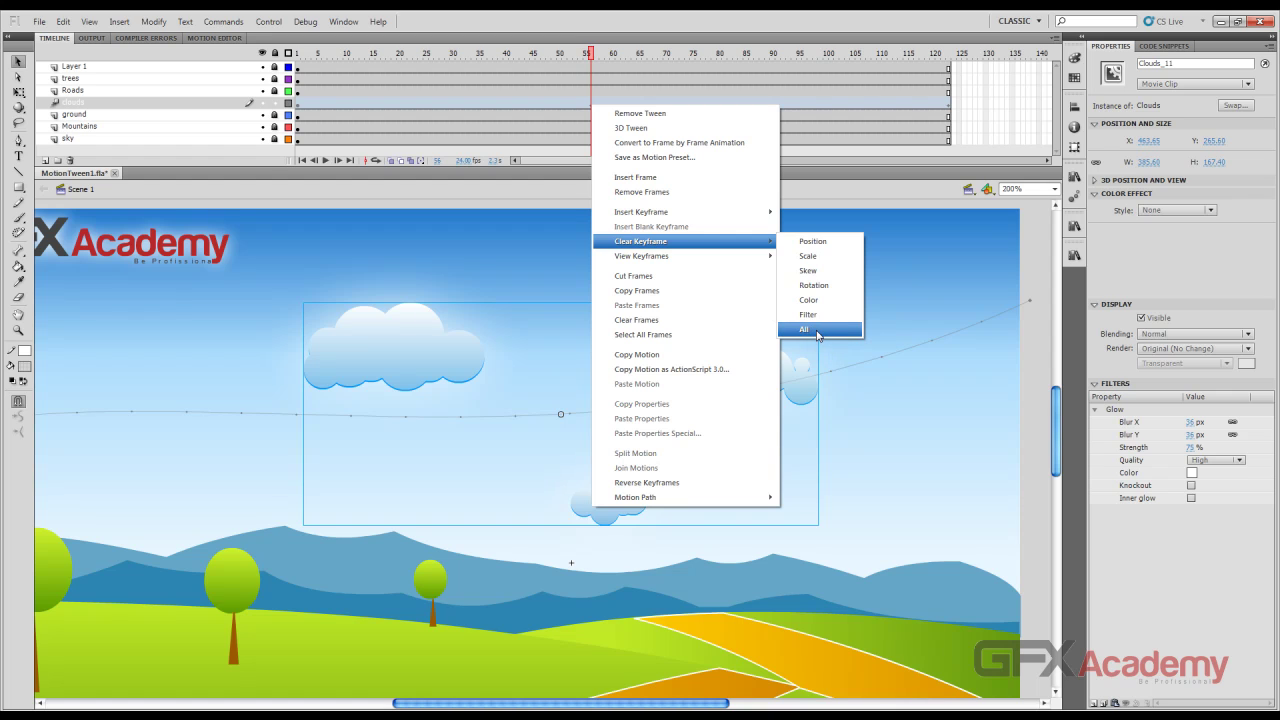
pyautogui.click(818, 330)
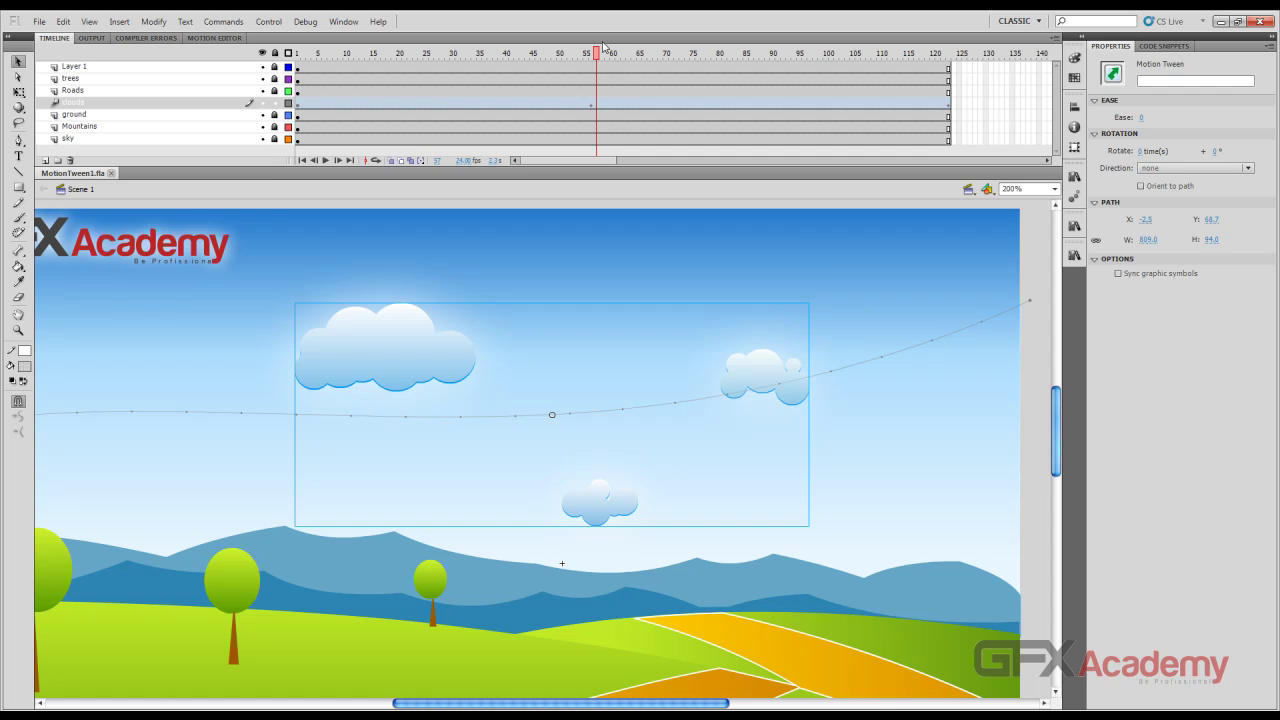
pyautogui.moveTo(594, 55); pyautogui.dragTo(623, 77)
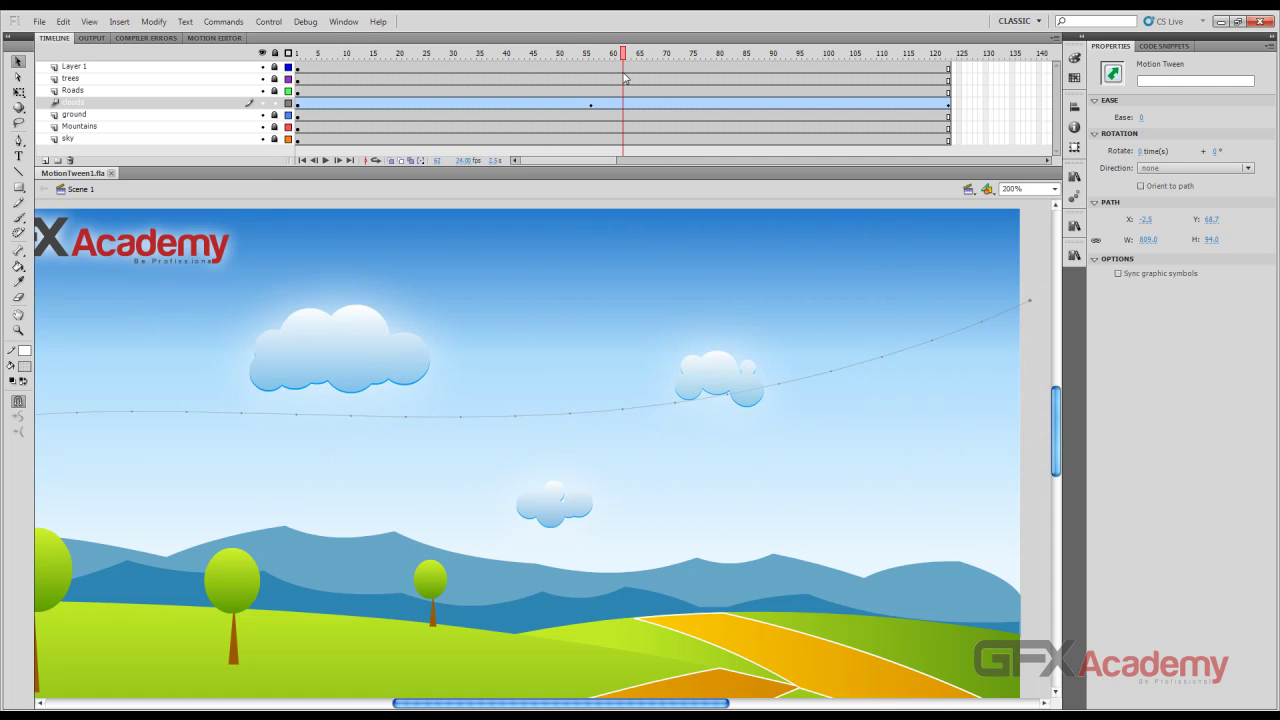
# Copy the frames of the clouds layer's entire motion tween.
pyautogui.click(383, 104)
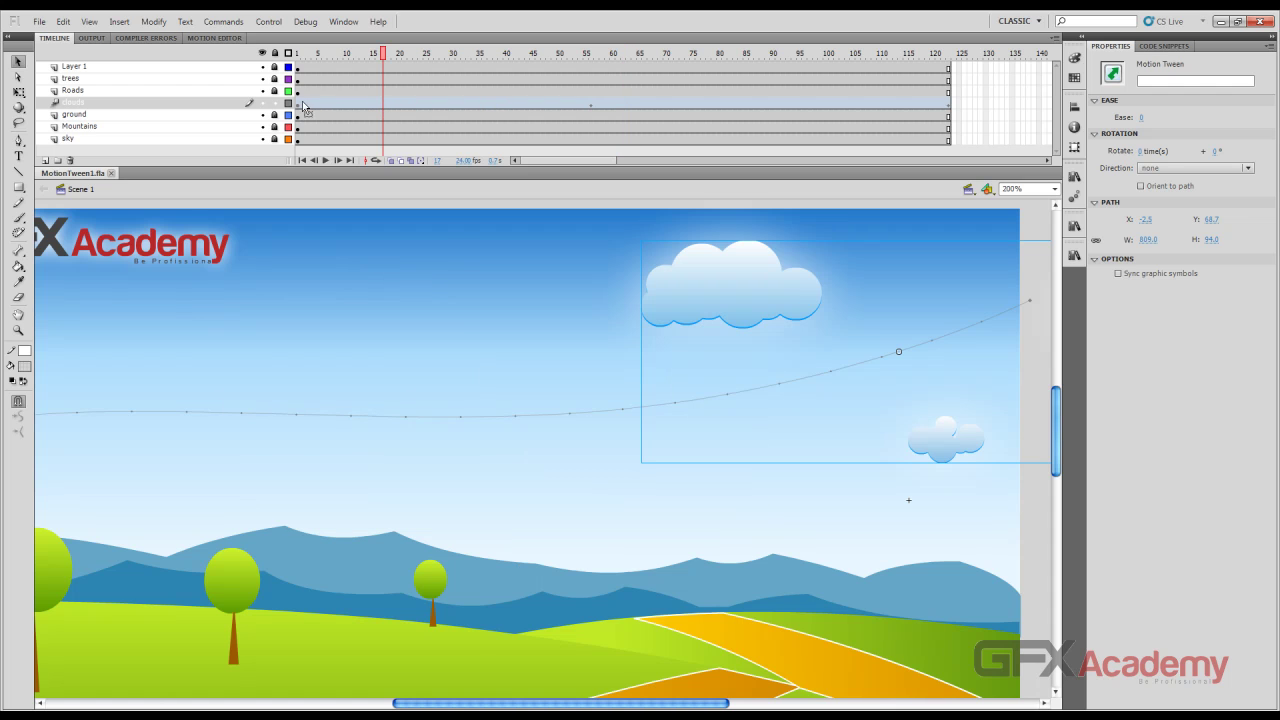
pyautogui.rightClick(303, 106)
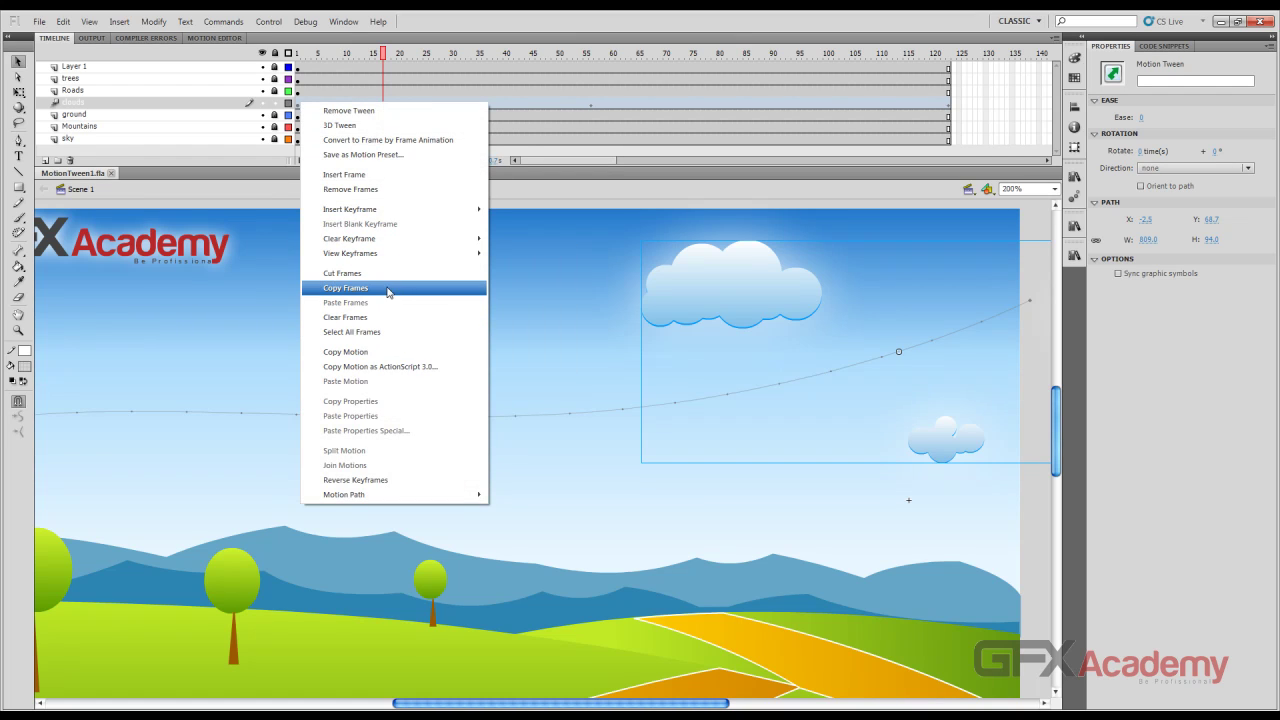
pyautogui.click(388, 291)
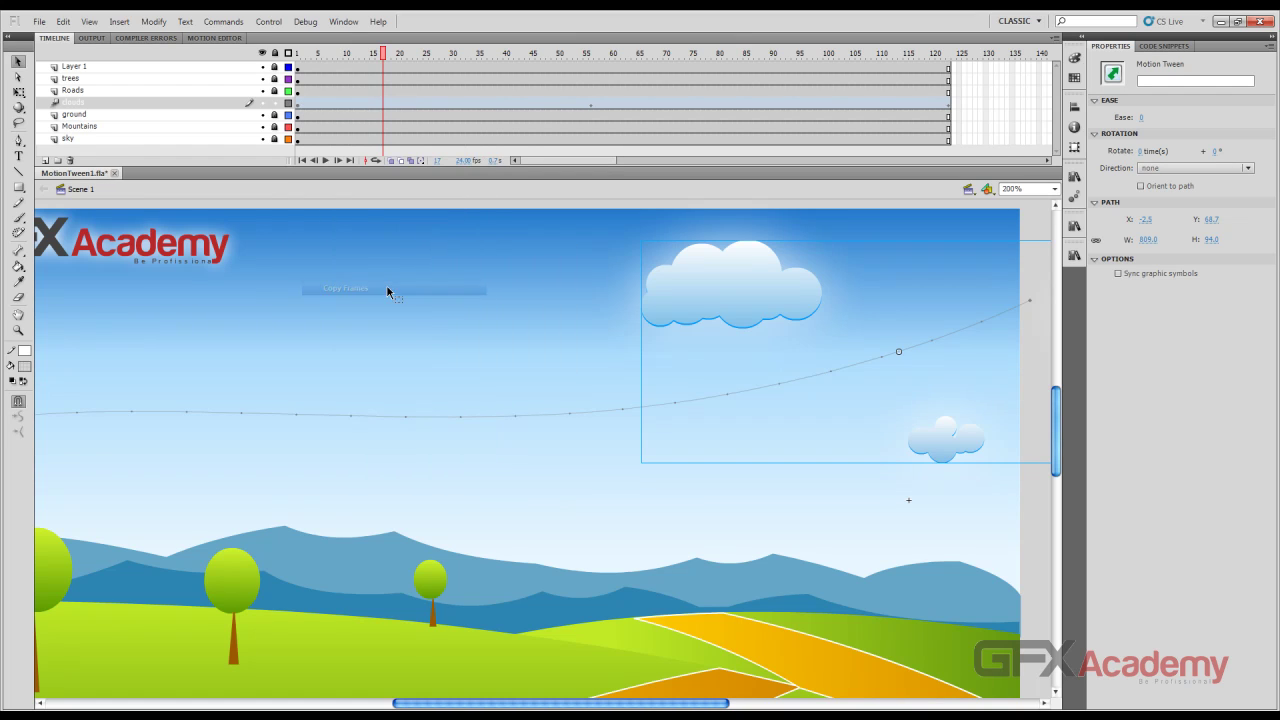
# Create a new Graphic symbol named "clouds animation" in the Library root.
pyautogui.click(118, 21)
pyautogui.click(140, 38)
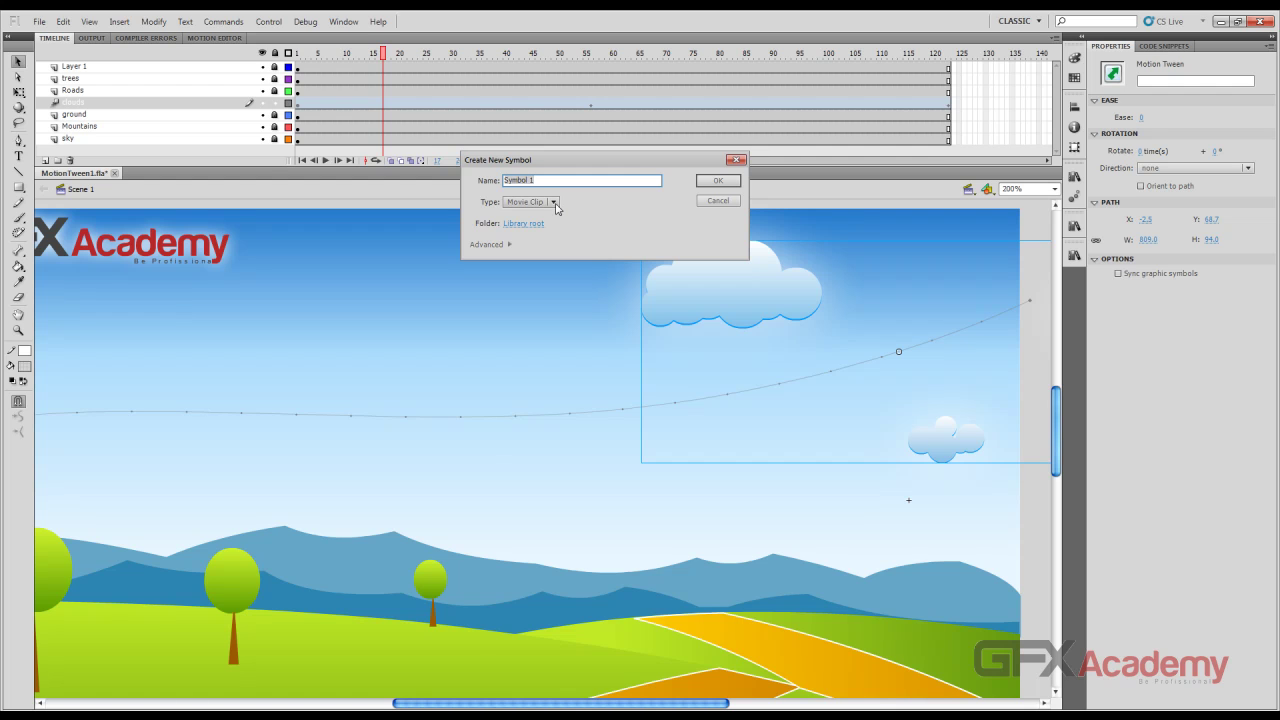
pyautogui.write('clouds animation')
pyautogui.click(555, 203)
pyautogui.click(565, 247)
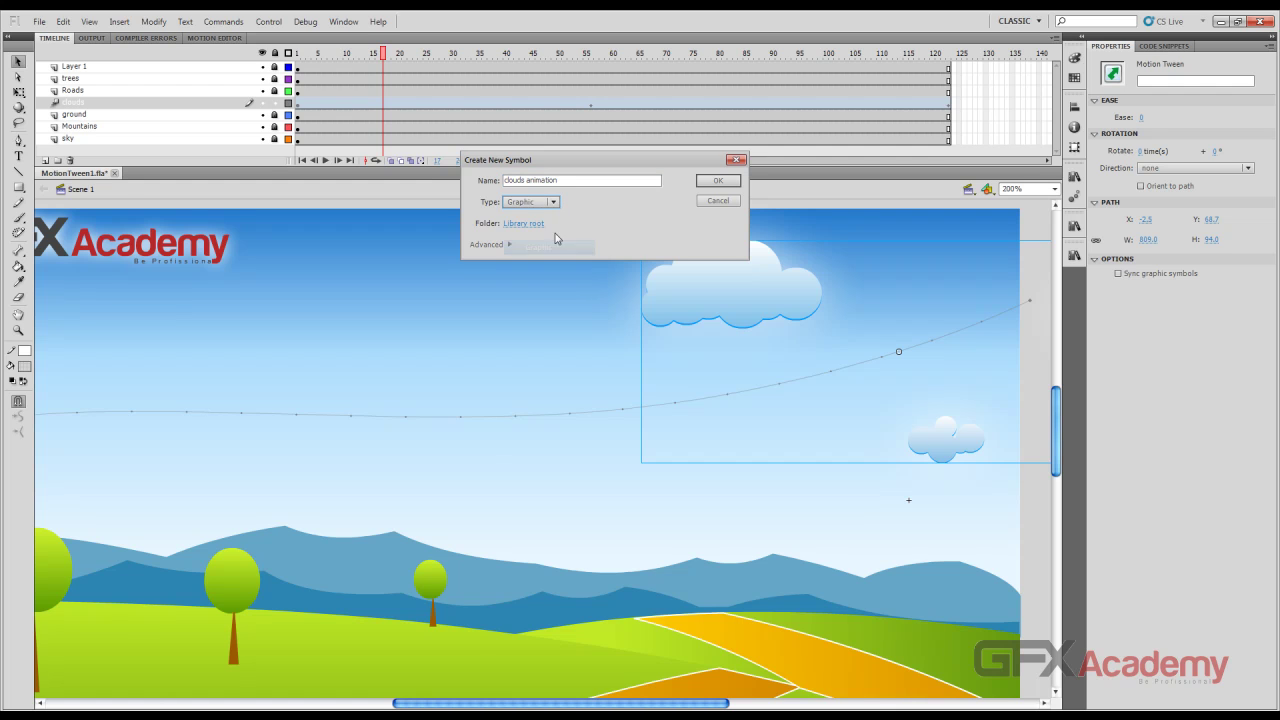
pyautogui.click(716, 181)
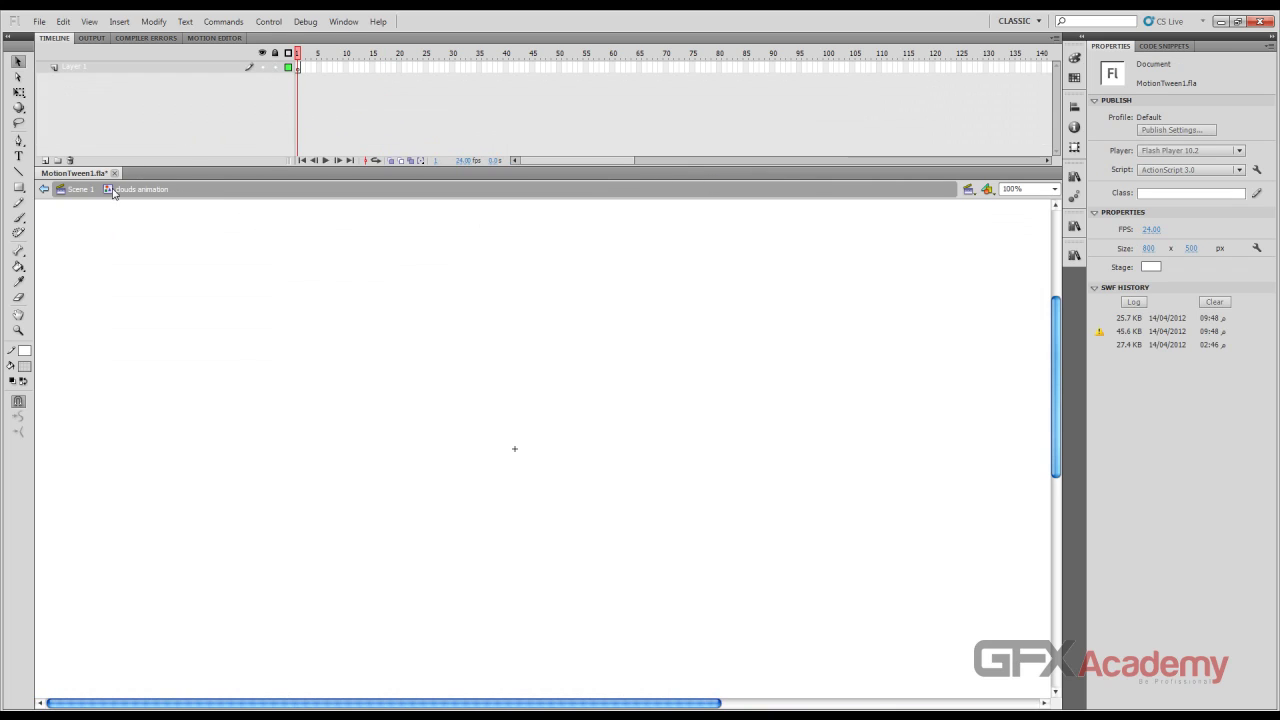
# Paste the copied tween frames at frame 1 of the new symbol's layer and scrub through its timeline.
pyautogui.click(298, 67)
pyautogui.rightClick(298, 67)
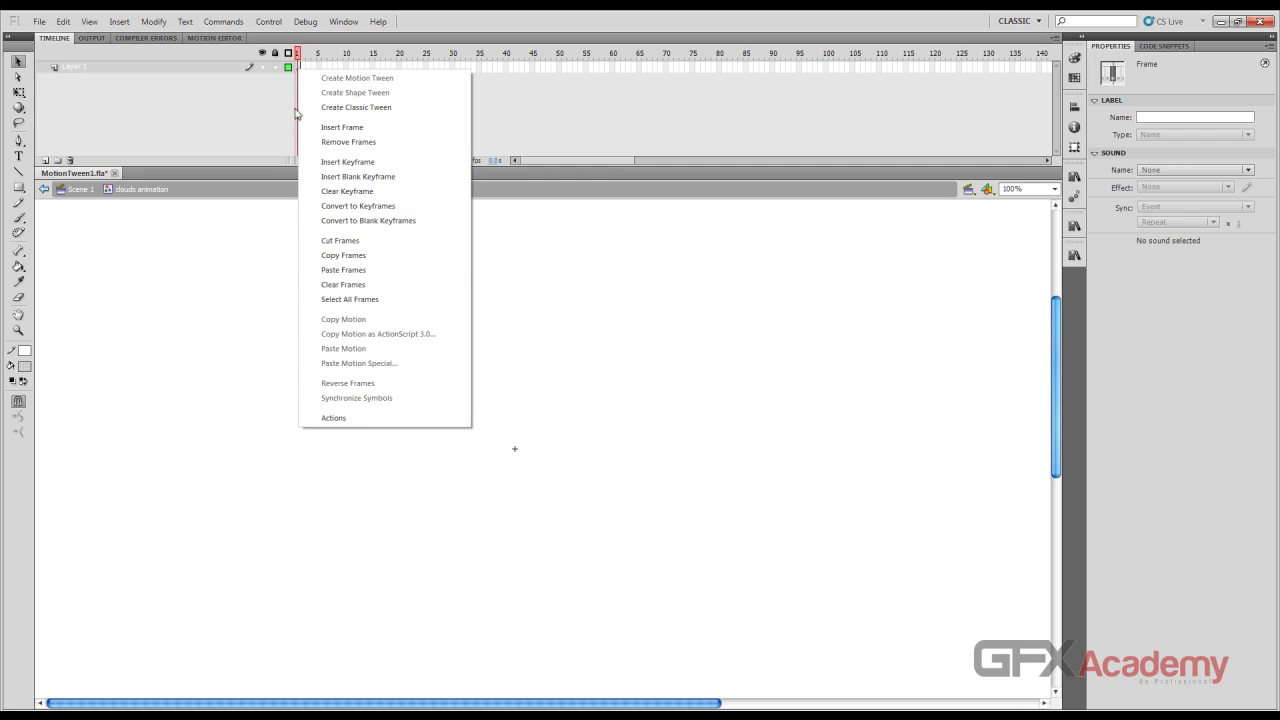
pyautogui.click(360, 270)
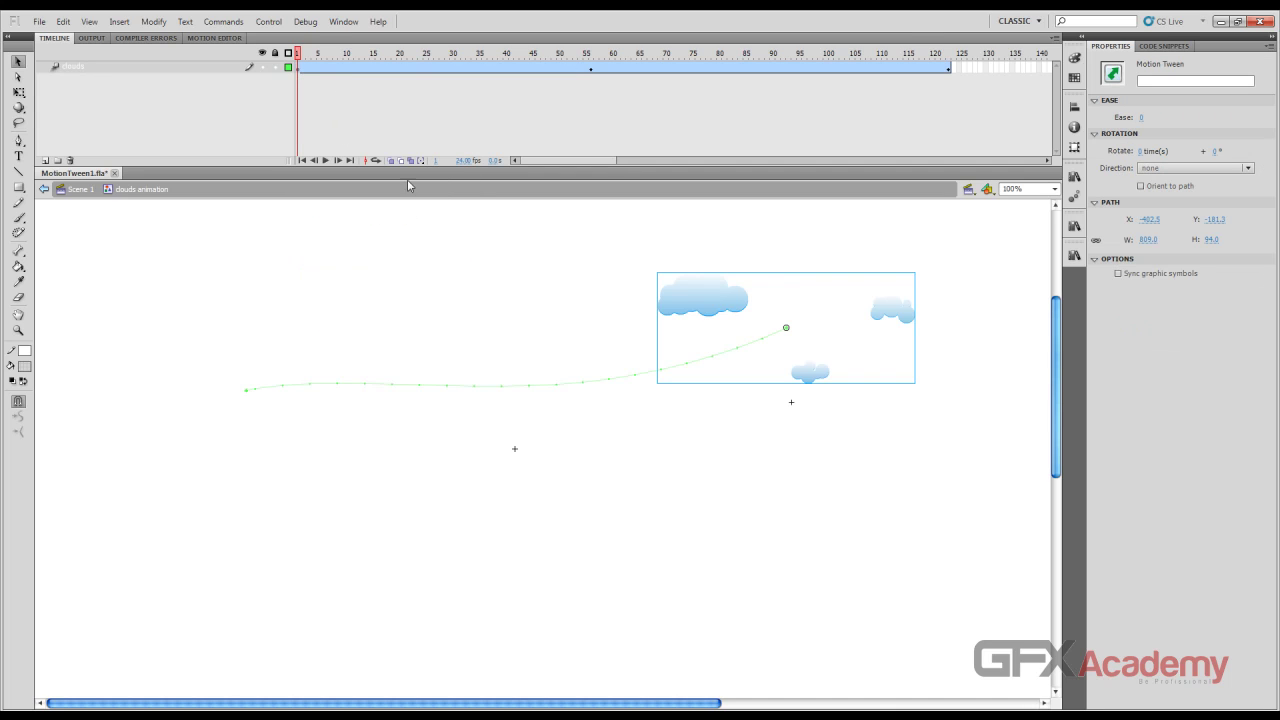
pyautogui.moveTo(581, 55); pyautogui.dragTo(318, 55)
# Return to Scene 1 and replace the old clouds tween layer with a new empty layer named "clouds".
pyautogui.click(80, 189)
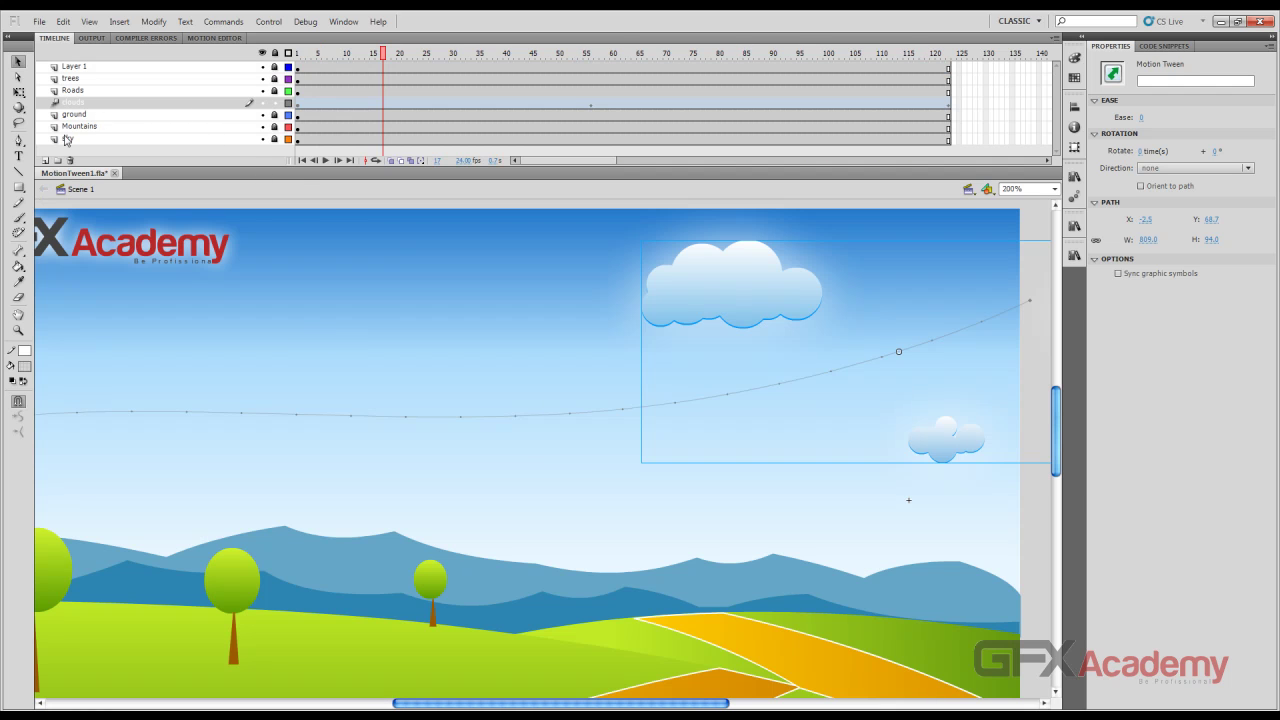
pyautogui.click(71, 161)
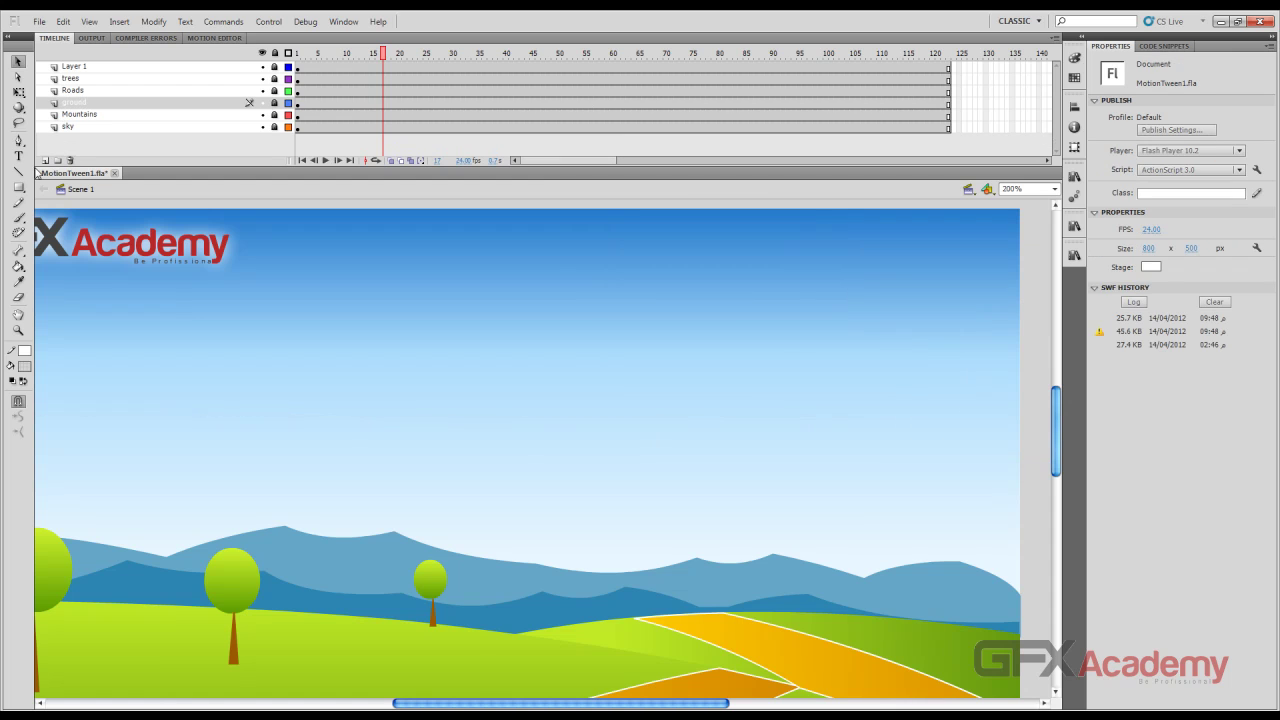
pyautogui.click(44, 160)
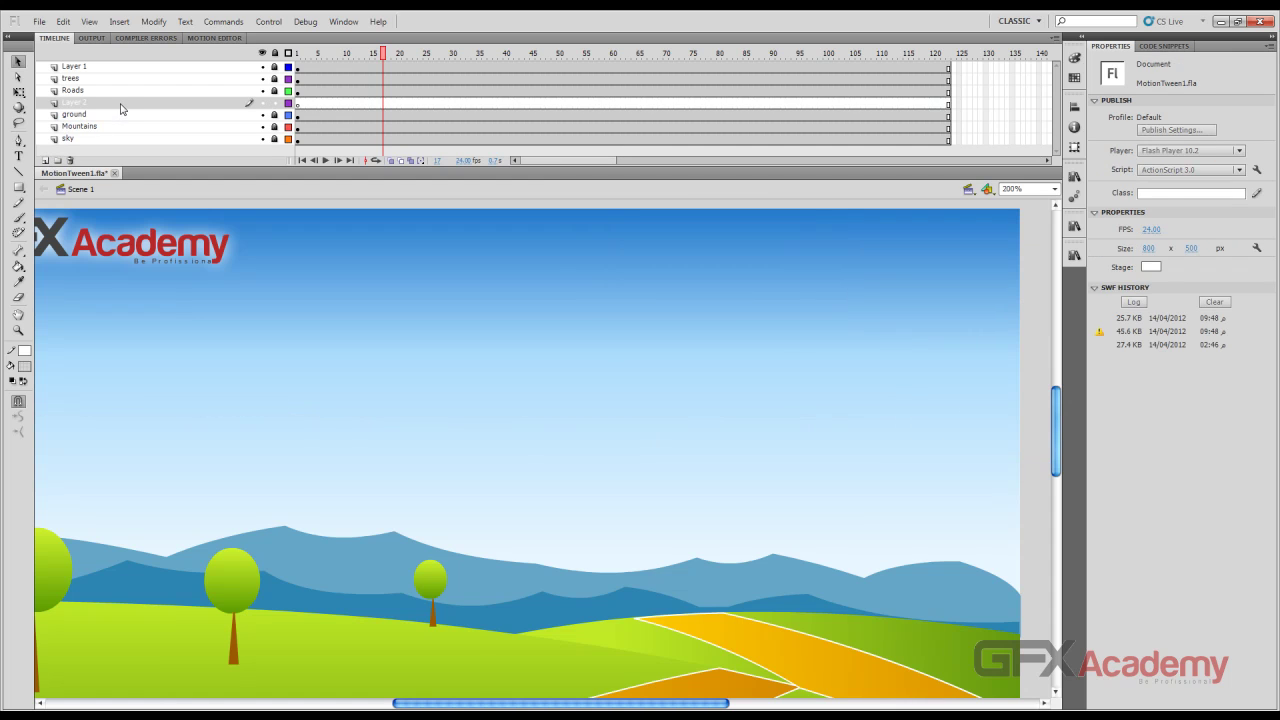
pyautogui.doubleClick(121, 103)
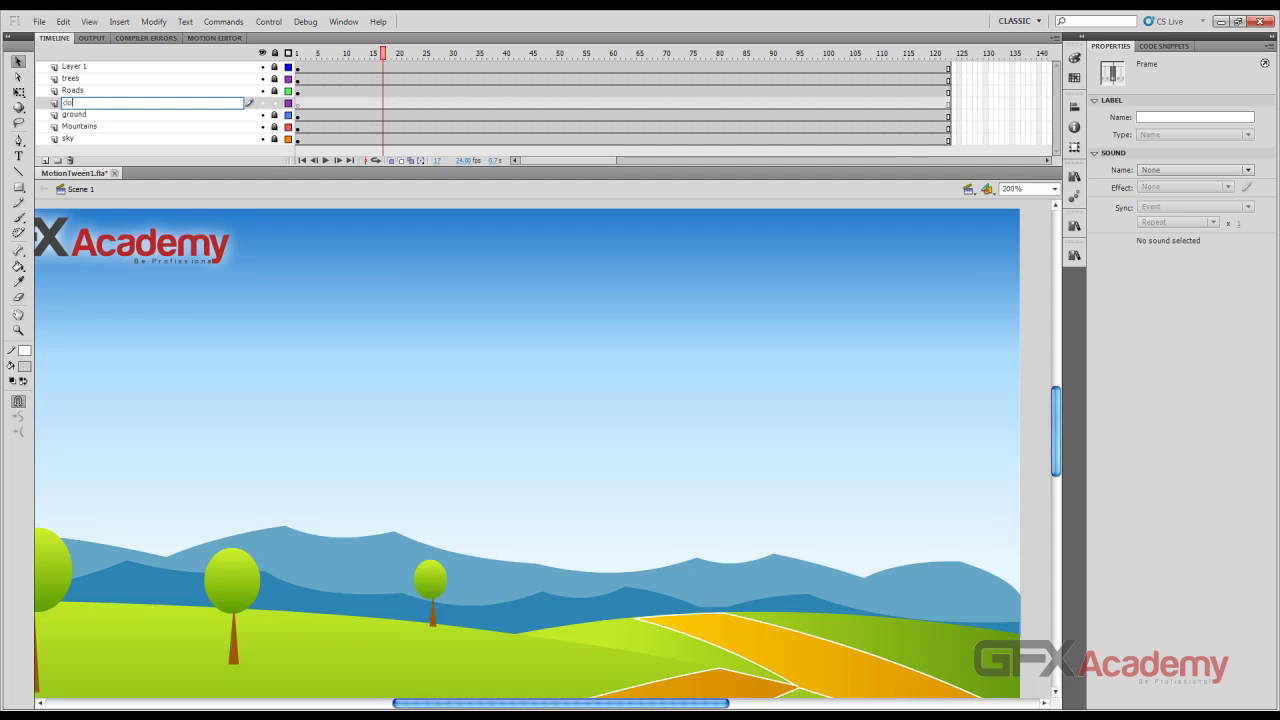
pyautogui.write('clouds')
pyautogui.press('Return')
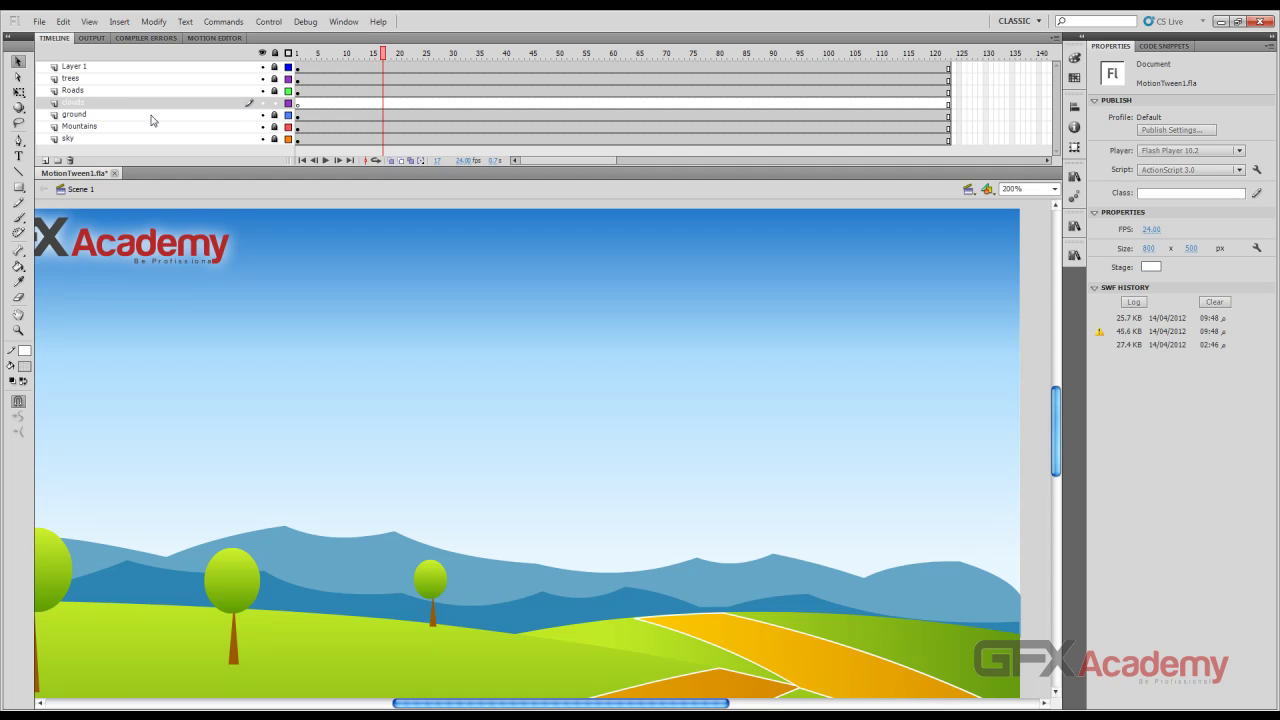
# Preview the "clouds animation" symbol in the Library and place an instance of it in the upper sky on the empty clouds layer.
pyautogui.click(1073, 175)
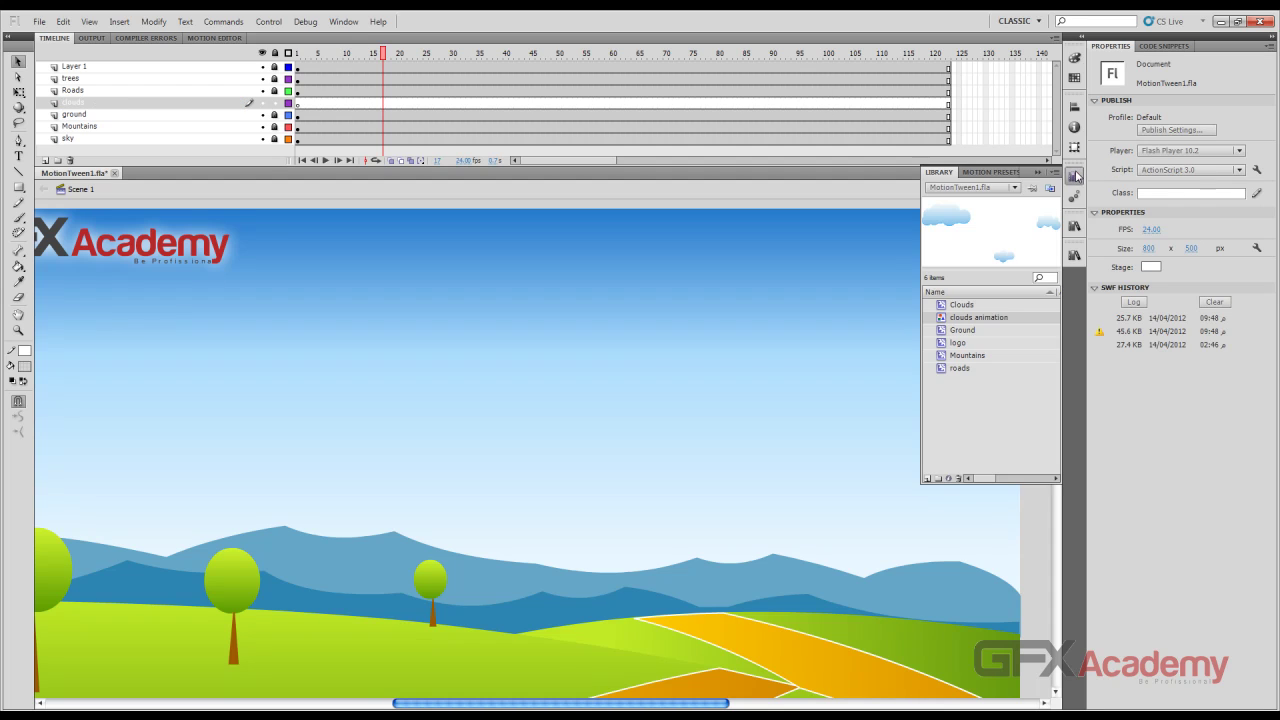
pyautogui.click(964, 329)
pyautogui.click(965, 320)
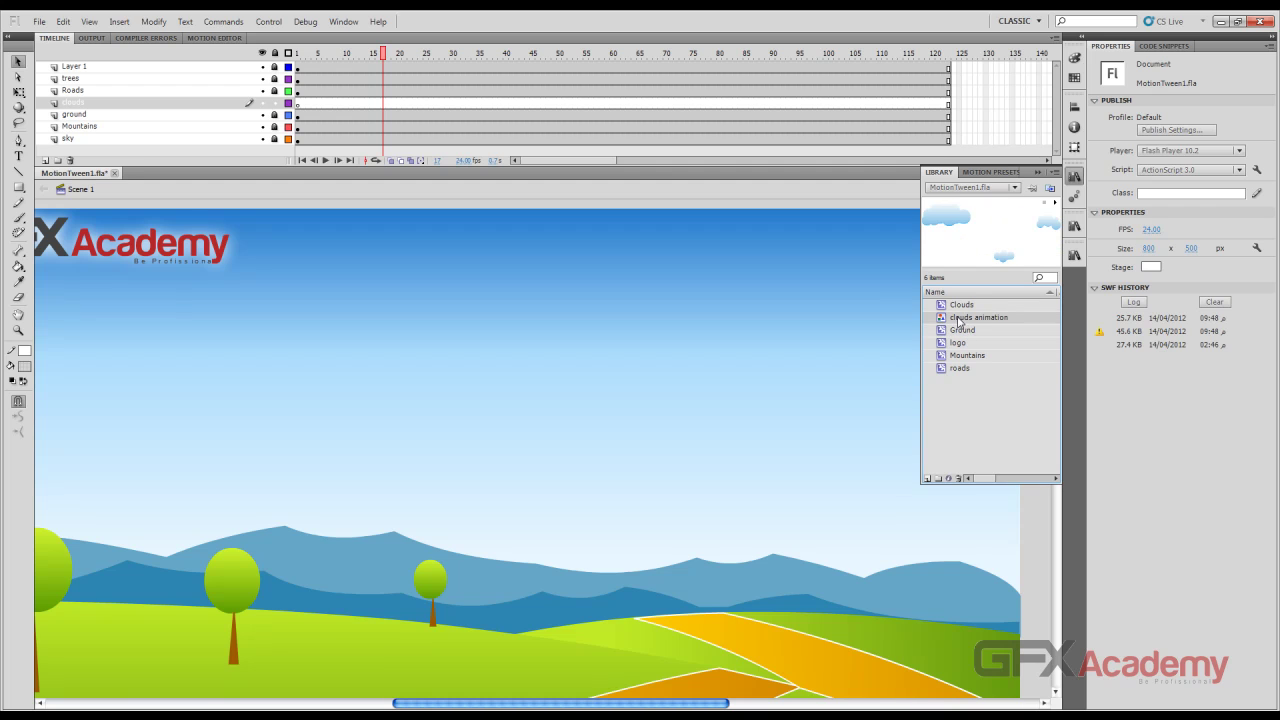
pyautogui.click(1055, 202)
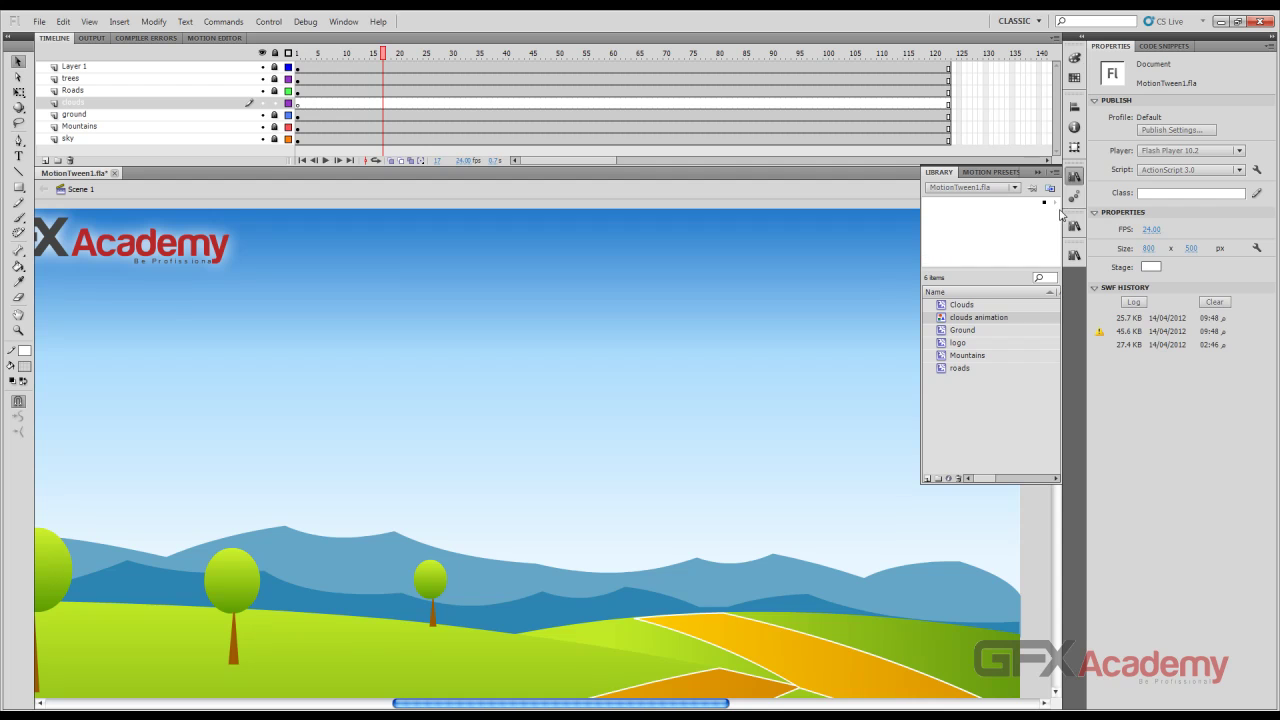
pyautogui.moveTo(943, 322); pyautogui.dragTo(666, 340)
pyautogui.moveTo(545, 258); pyautogui.dragTo(549, 286)
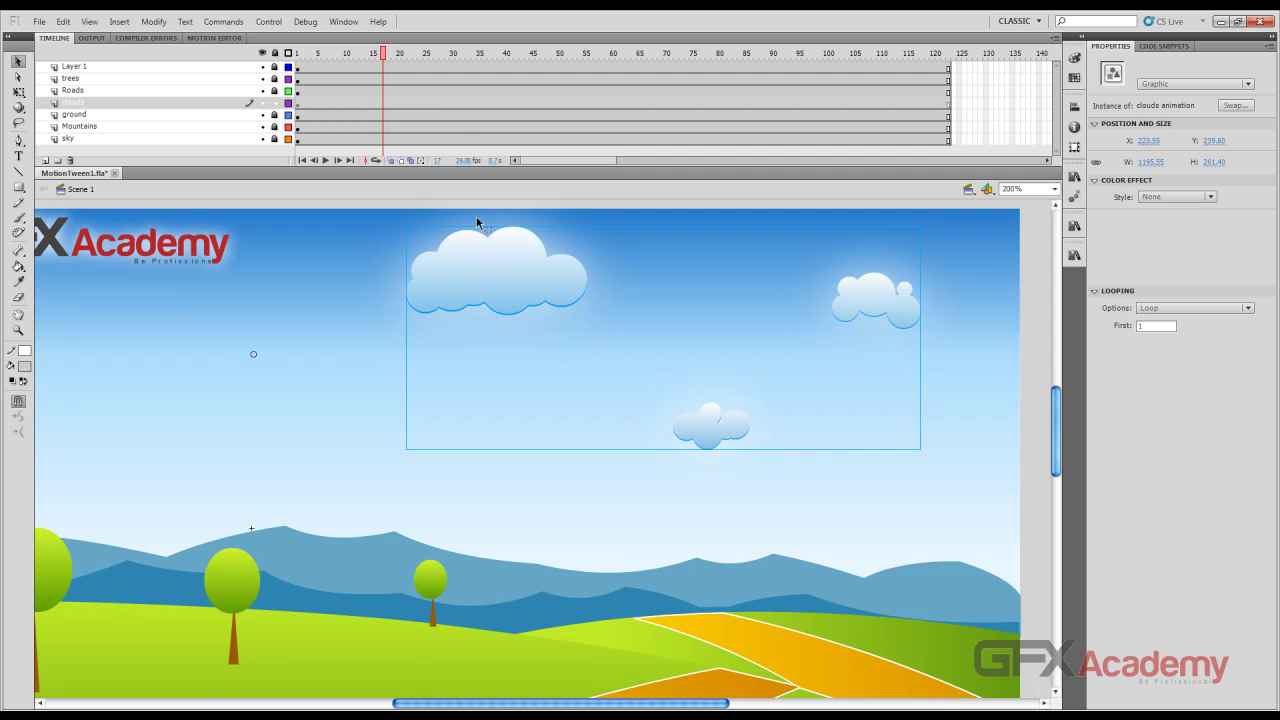
# Reposition the clouds animation instance at frame 1 so it sits in the upper sky at about X 199.6, Y 273.8.
pyautogui.moveTo(384, 55); pyautogui.dragTo(297, 55)
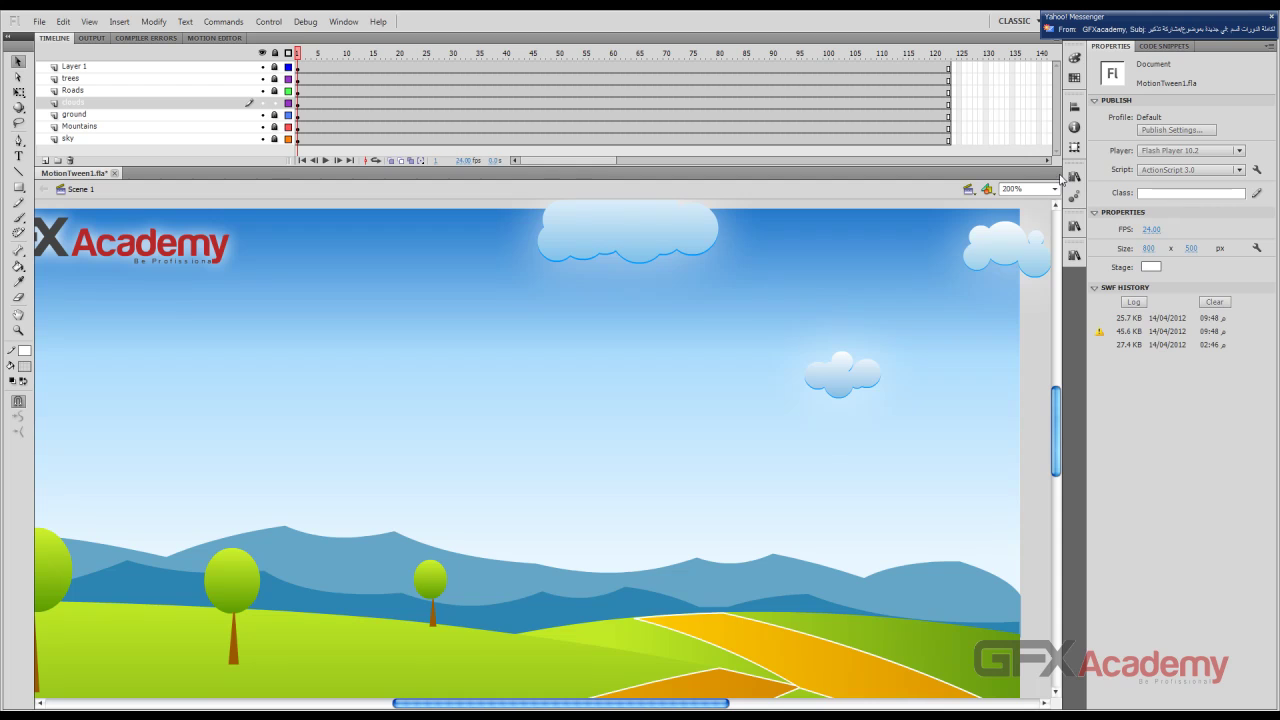
pyautogui.click(1074, 176)
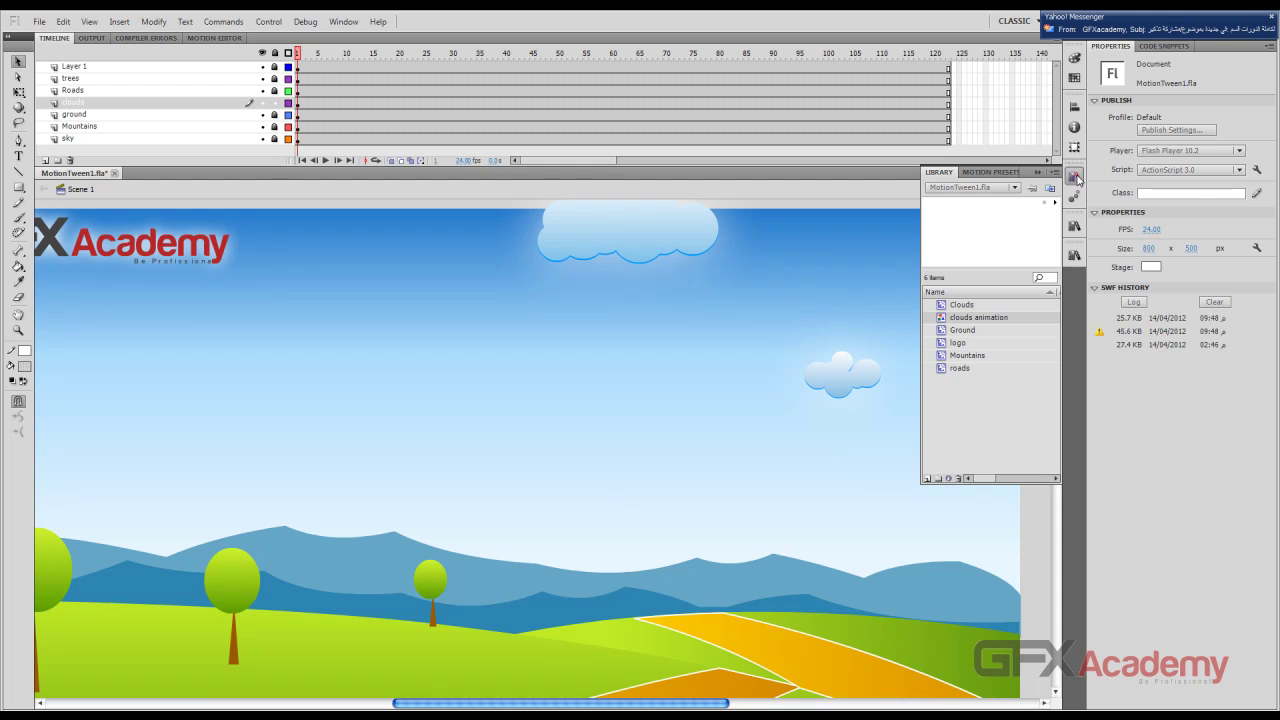
pyautogui.click(676, 240)
pyautogui.moveTo(674, 236); pyautogui.dragTo(646, 271)
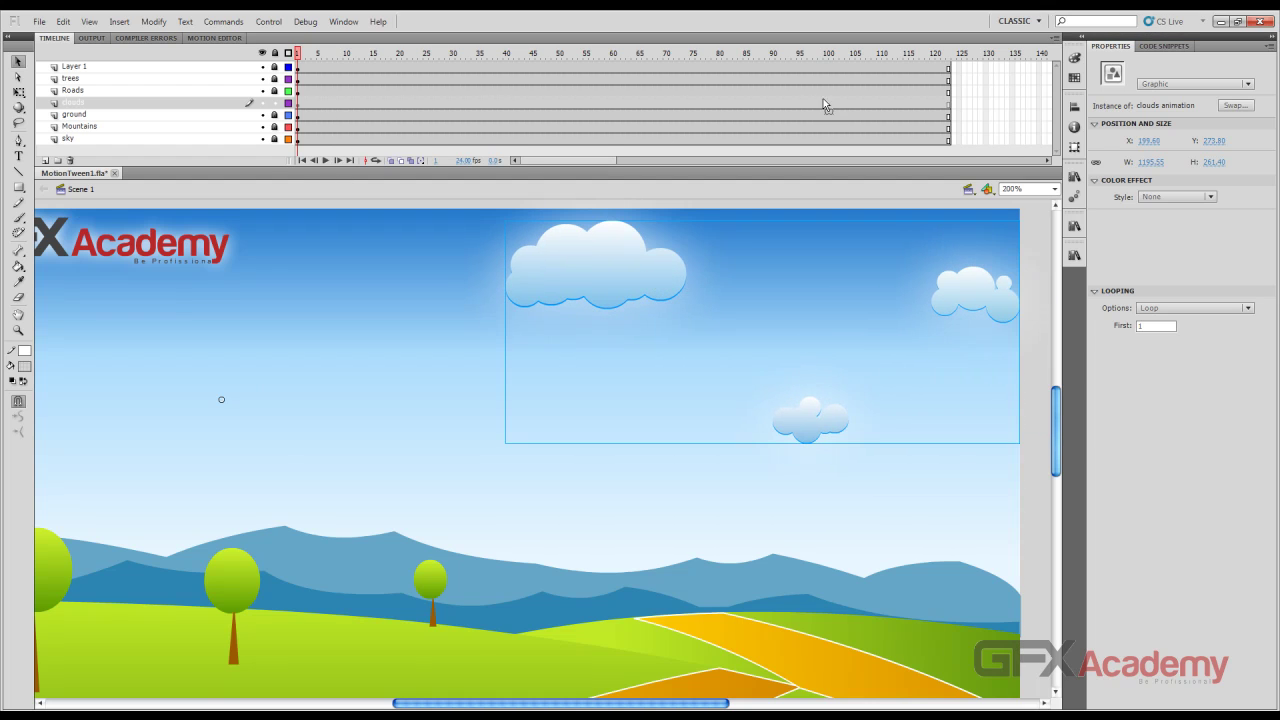
# Check the clouds animation symbol's own timeline and shorten all Scene 1 layers to end at frame 66.
pyautogui.doubleClick(617, 251)
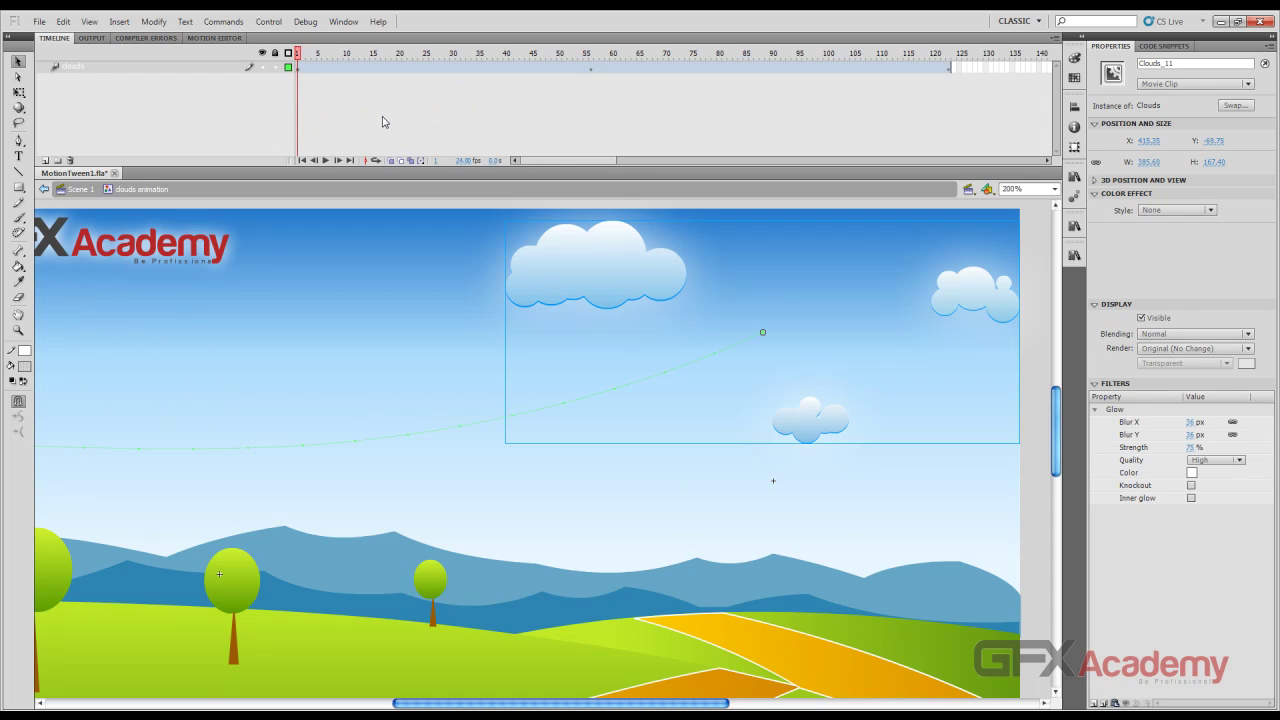
pyautogui.click(80, 190)
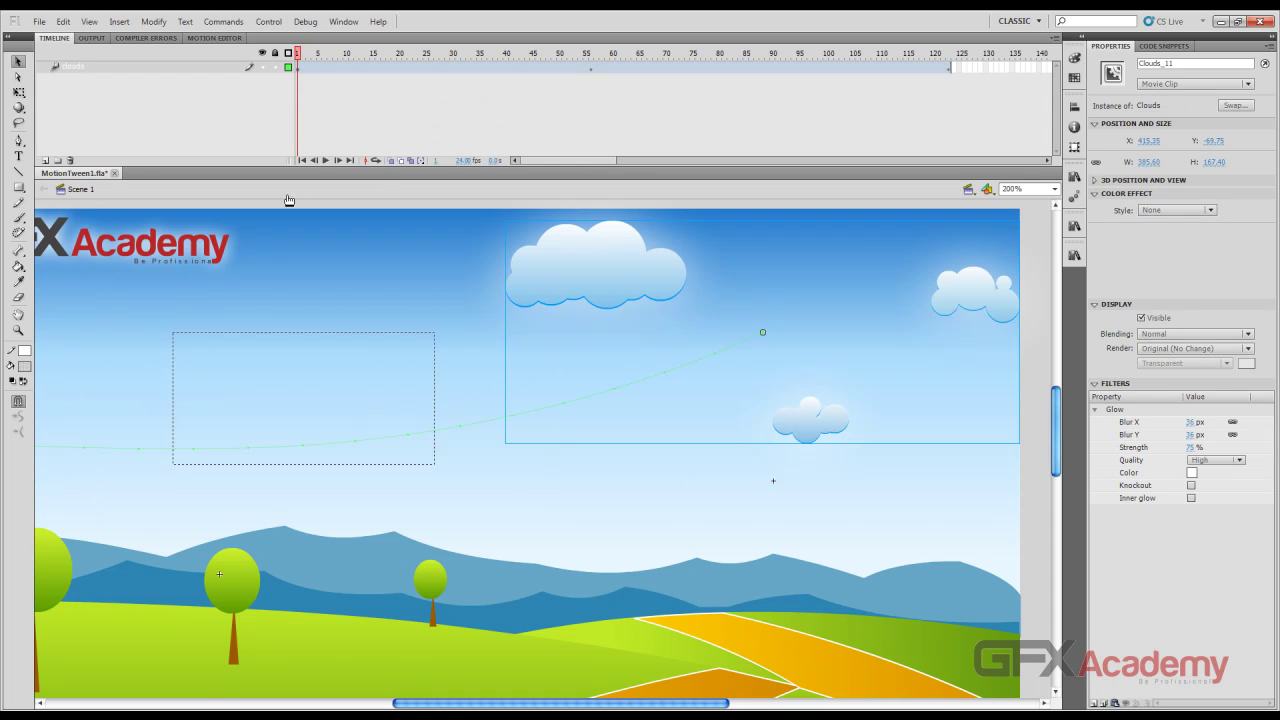
pyautogui.moveTo(648, 63); pyautogui.dragTo(644, 142)
pyautogui.click(787, 150)
pyautogui.click(644, 56)
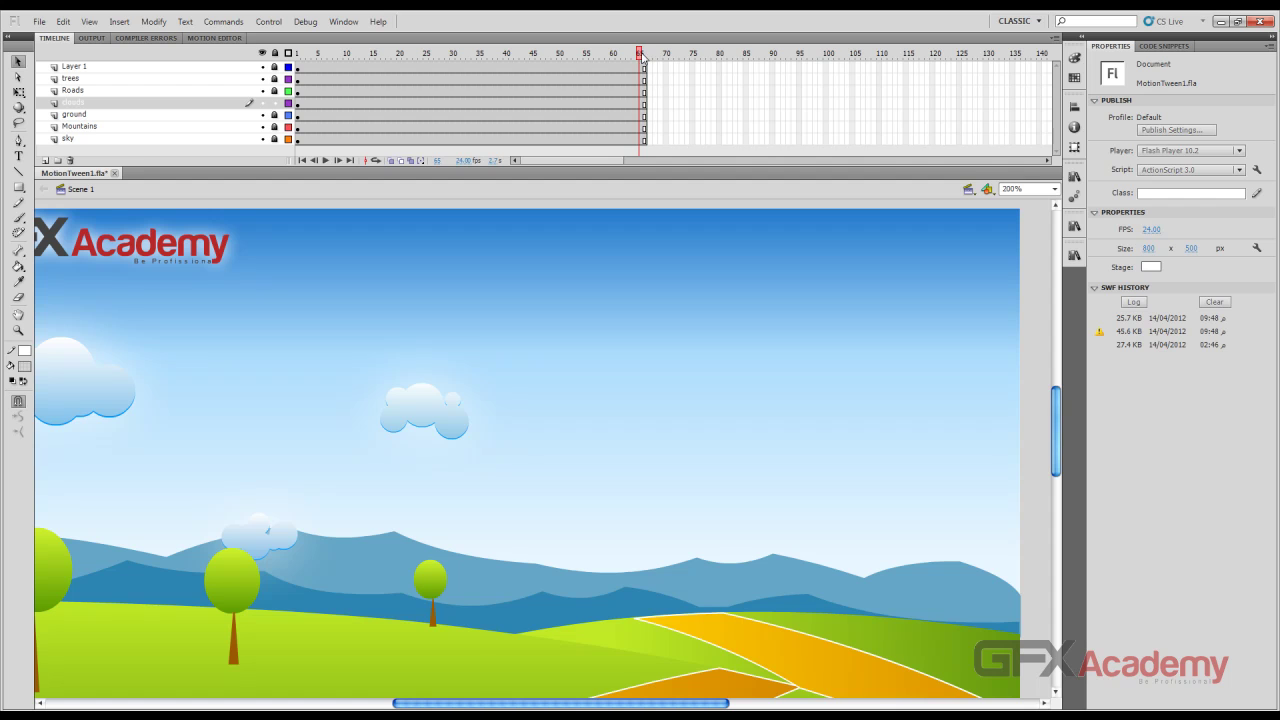
# Inspect the clouds animation symbol's tween at its last frame, 123, and test the movie from Scene 1.
pyautogui.doubleClick(97, 377)
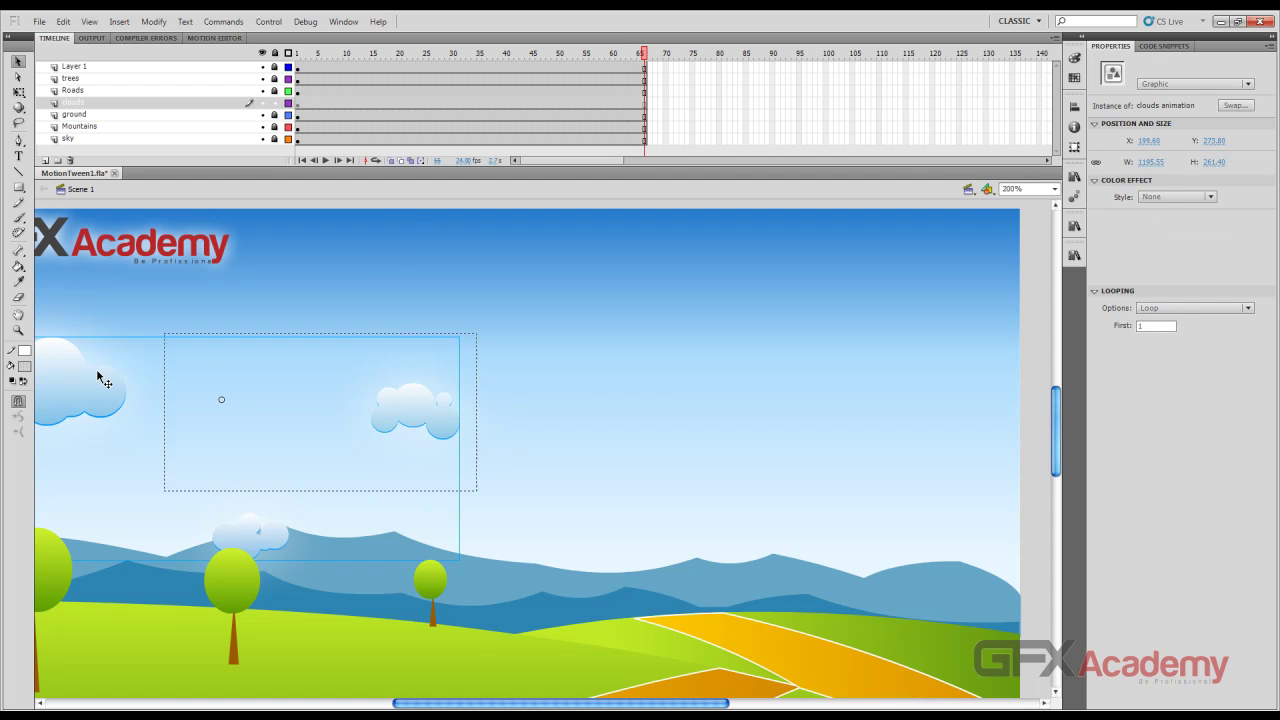
pyautogui.click(949, 57)
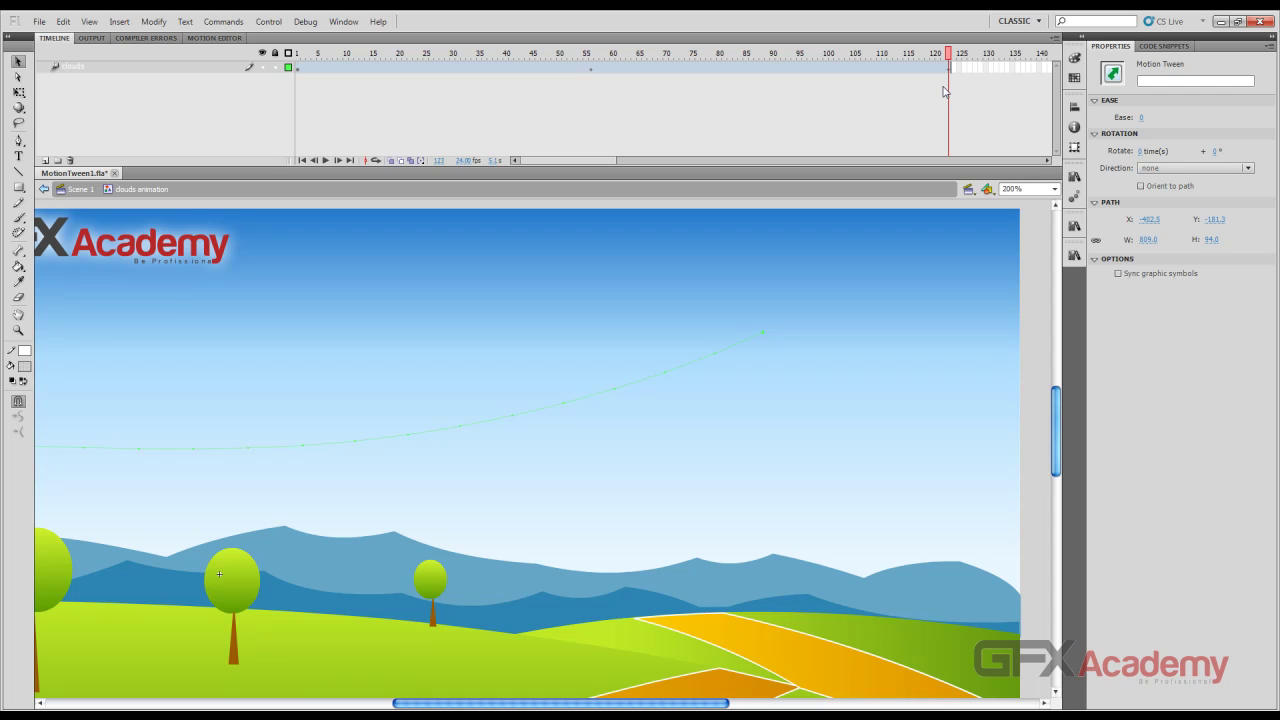
pyautogui.click(84, 189)
pyautogui.hotkey('ctrl', 'Return')
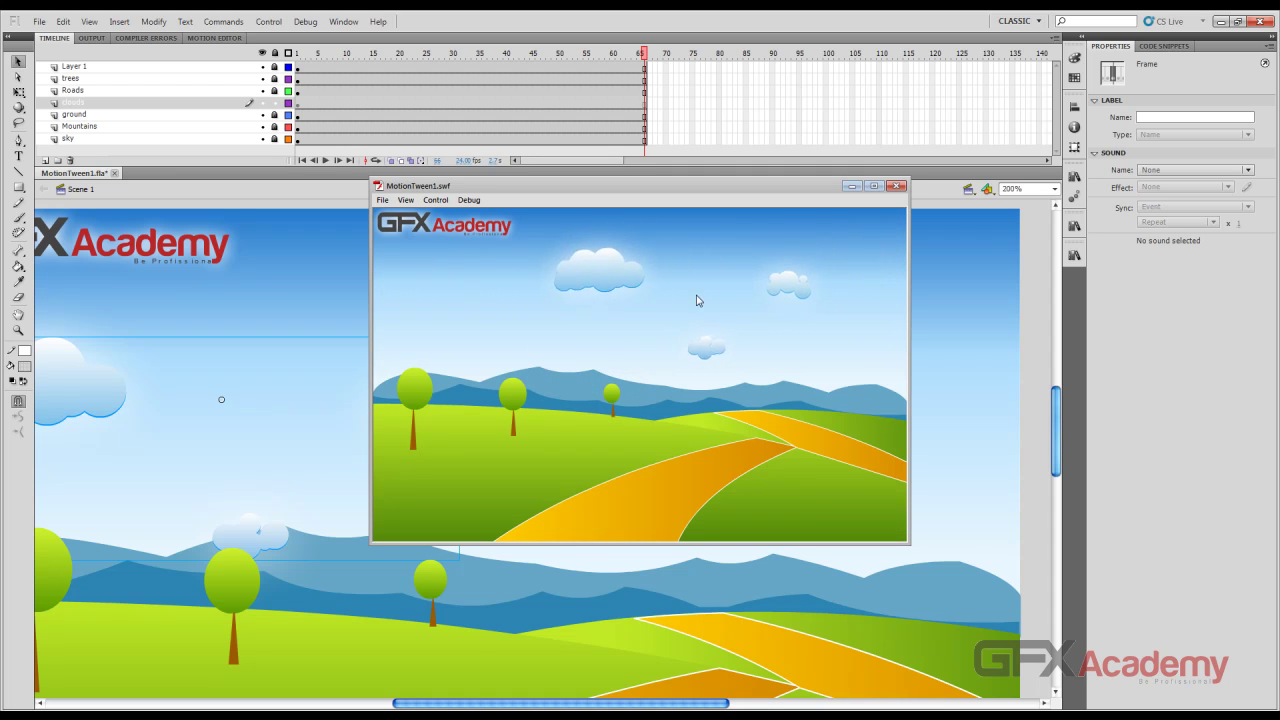
pyautogui.moveTo(773, 191); pyautogui.dragTo(745, 195)
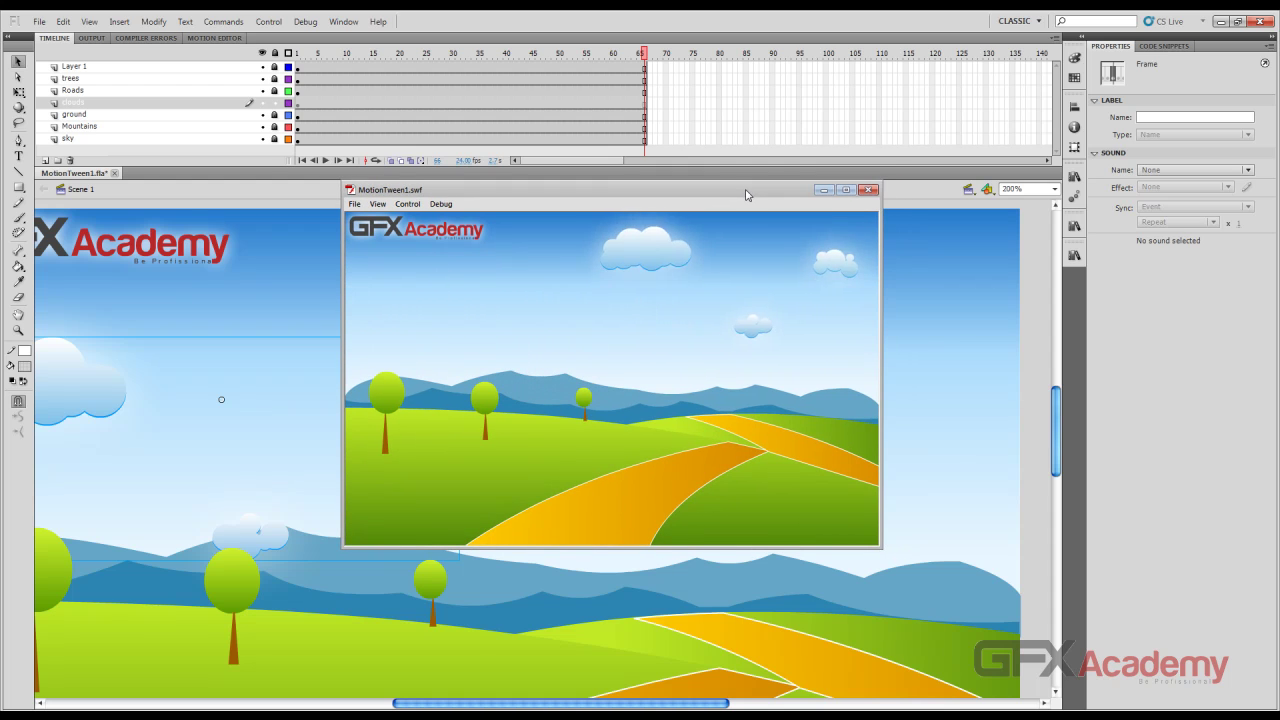
pyautogui.click(868, 191)
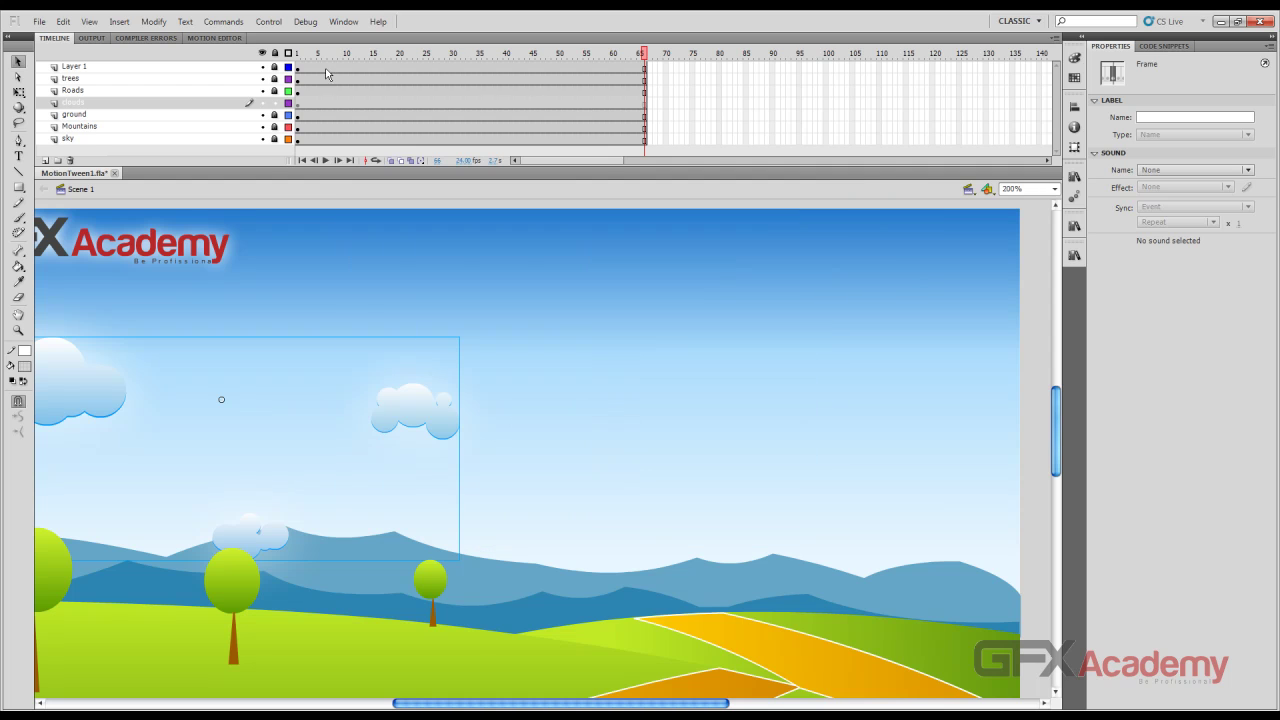
# Cut the Scene 1 layers down to about frame 4 and test the movie.
pyautogui.press('Return')
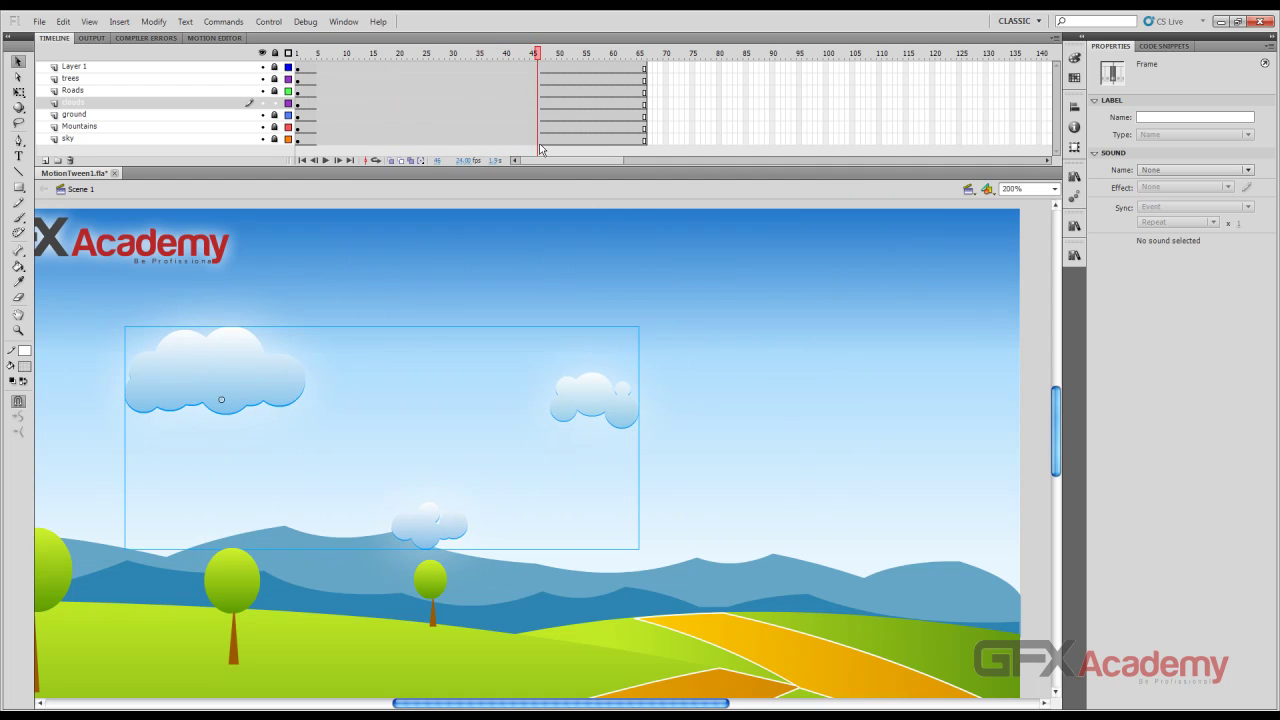
pyautogui.press('Return')
pyautogui.hotkey('ctrl', 'Return')
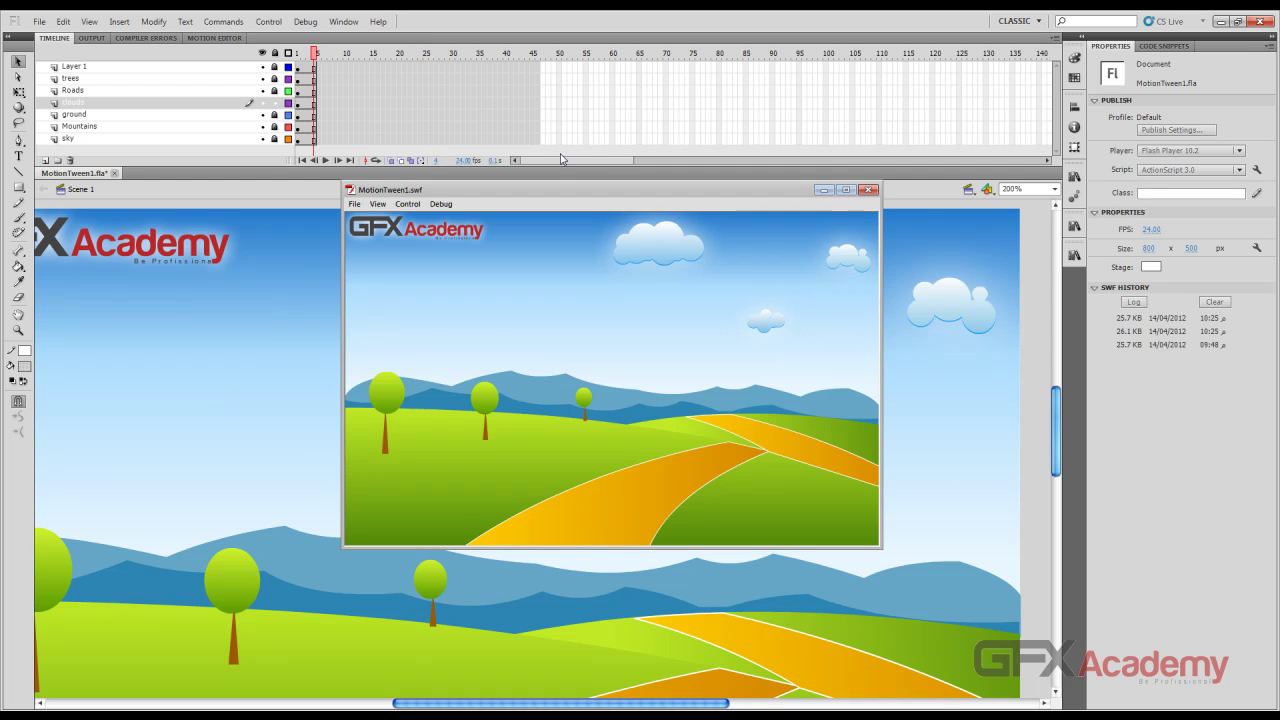
pyautogui.moveTo(608, 196); pyautogui.dragTo(595, 143)
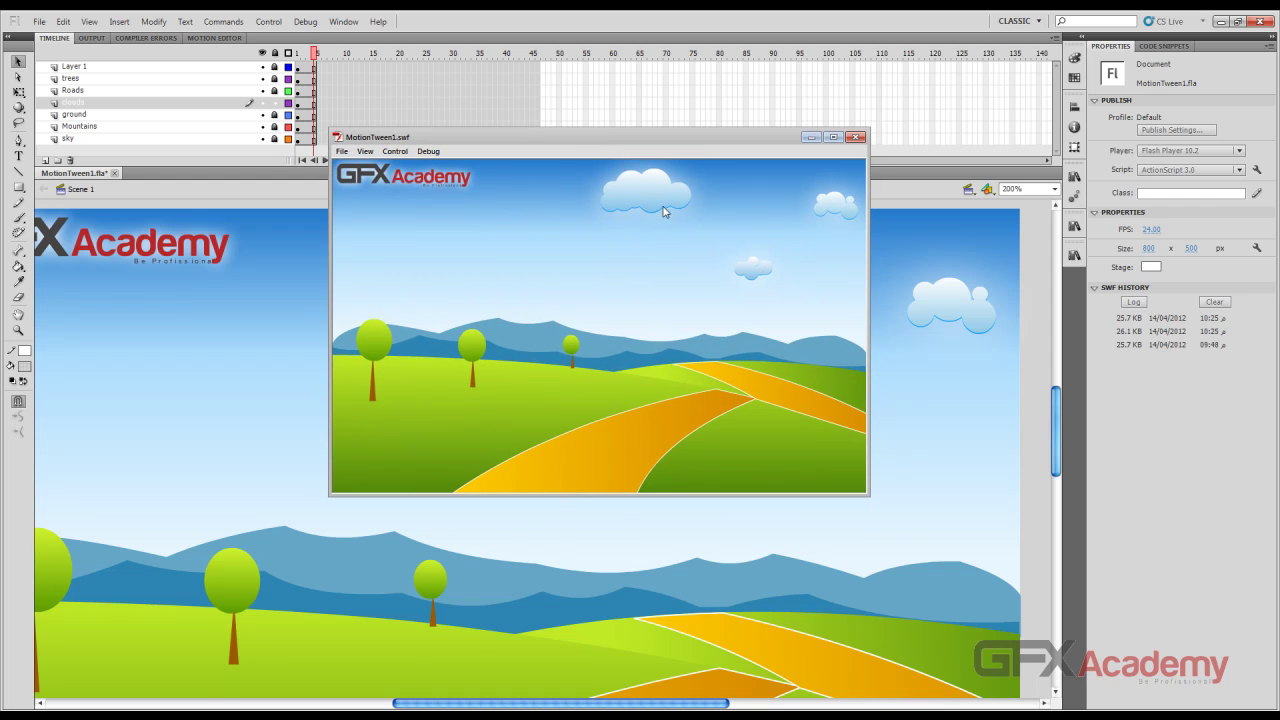
pyautogui.moveTo(619, 143); pyautogui.dragTo(613, 191)
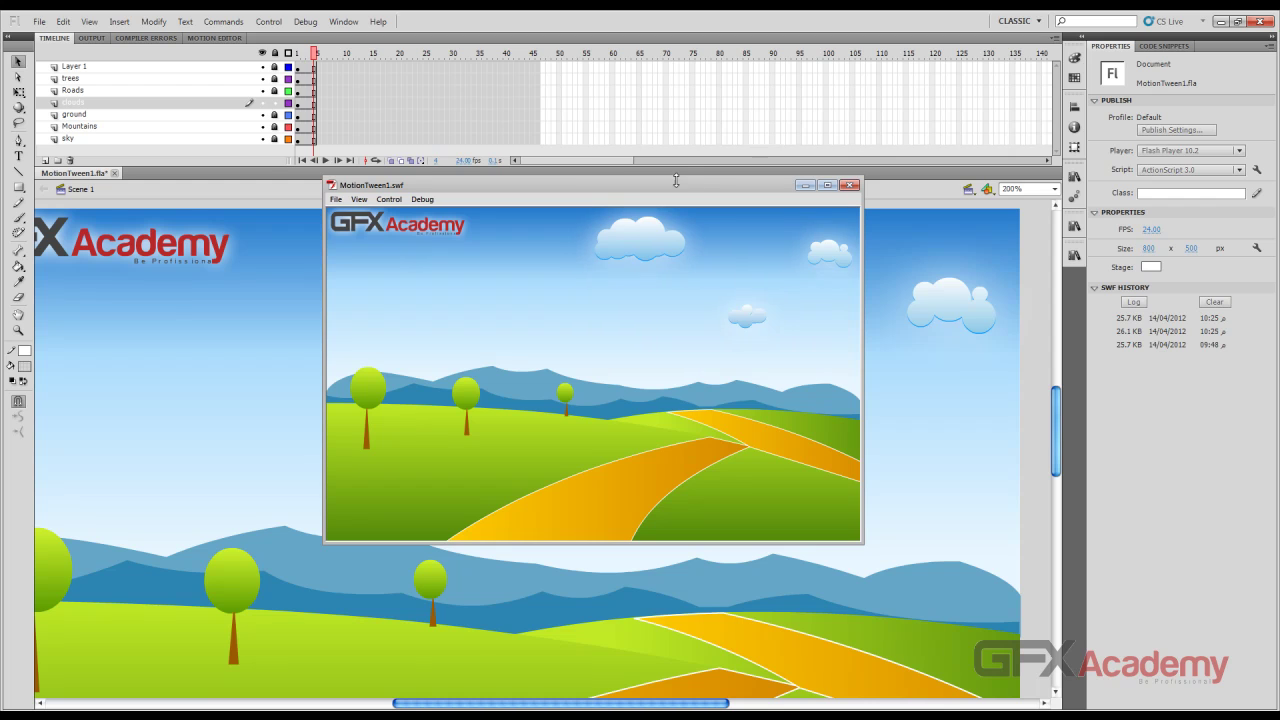
pyautogui.moveTo(856, 186); pyautogui.dragTo(845, 190)
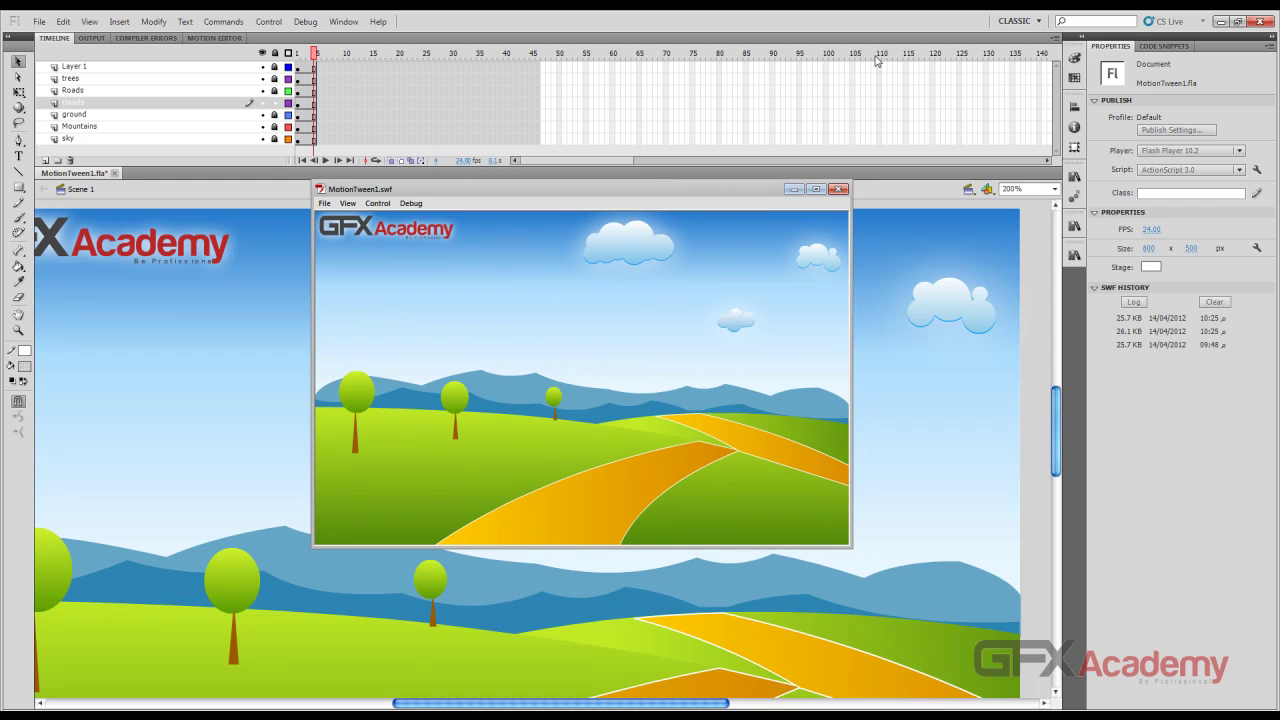
pyautogui.click(838, 189)
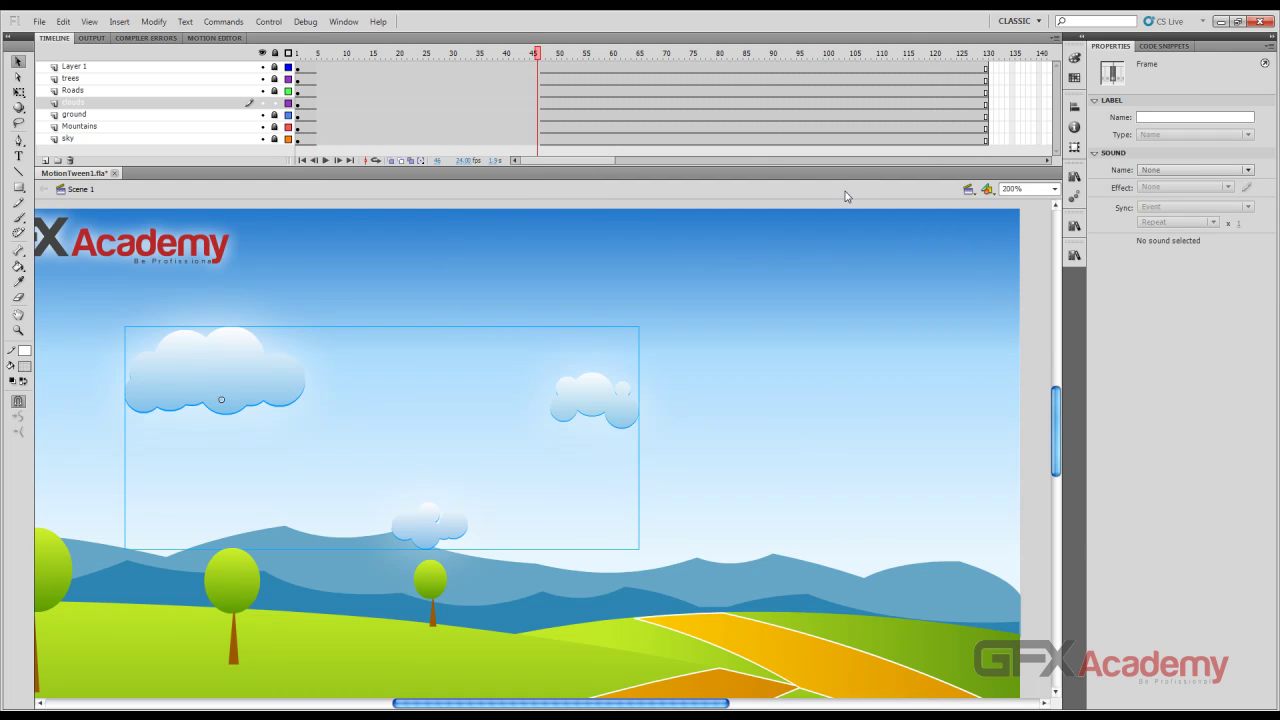
# Extend all Scene 1 layers to frame 130, test the movie and scrub back to frame 36.
pyautogui.hotkey('ctrl', 'Return')
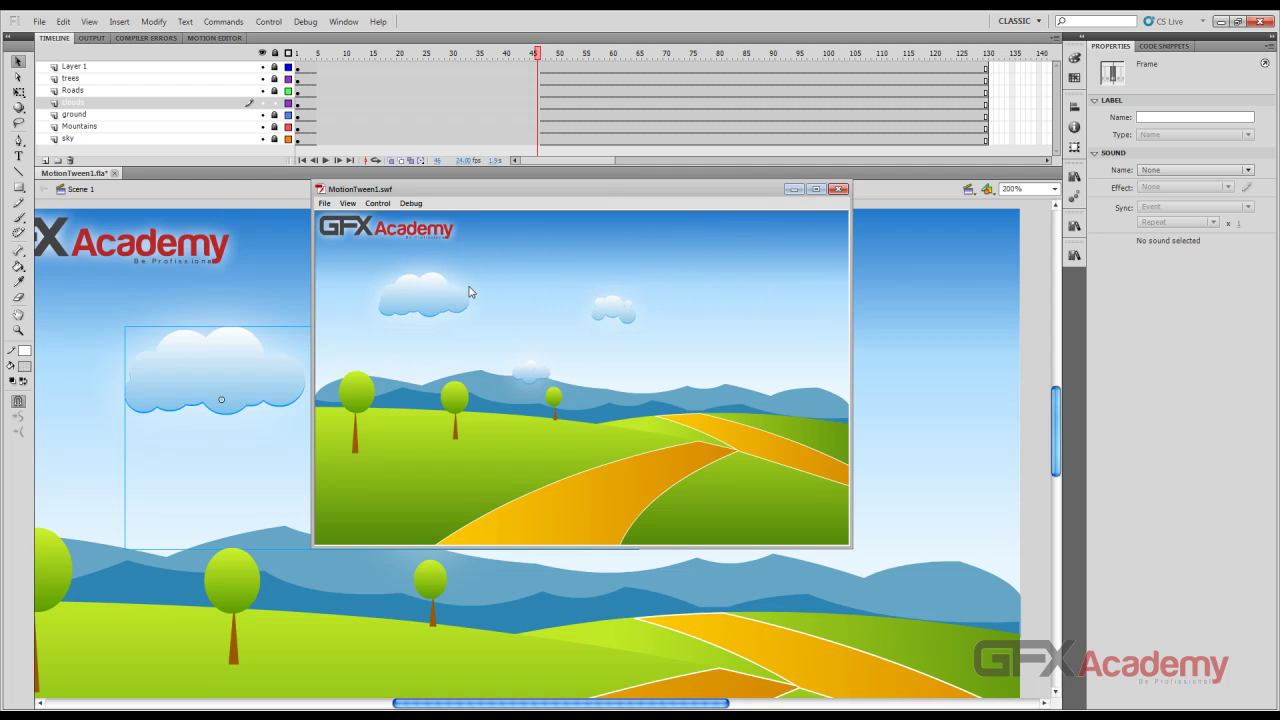
pyautogui.click(838, 189)
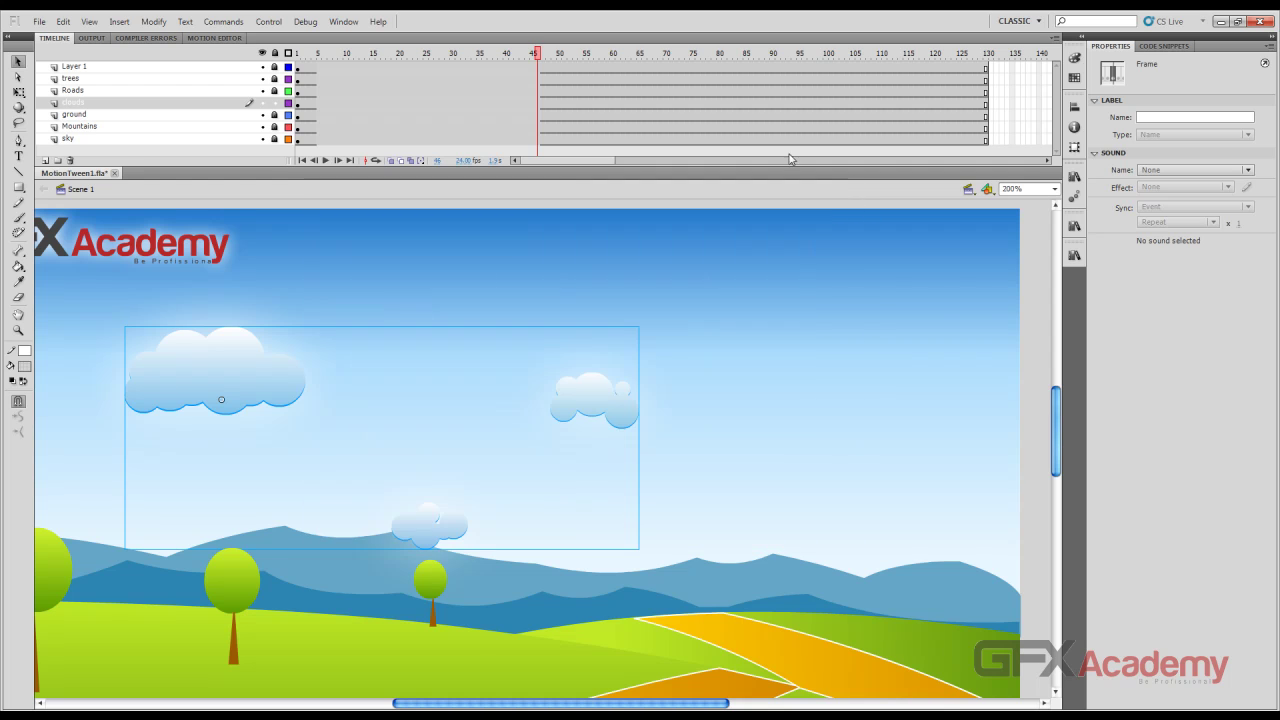
pyautogui.moveTo(562, 61); pyautogui.dragTo(481, 58)
pyautogui.click(197, 185)
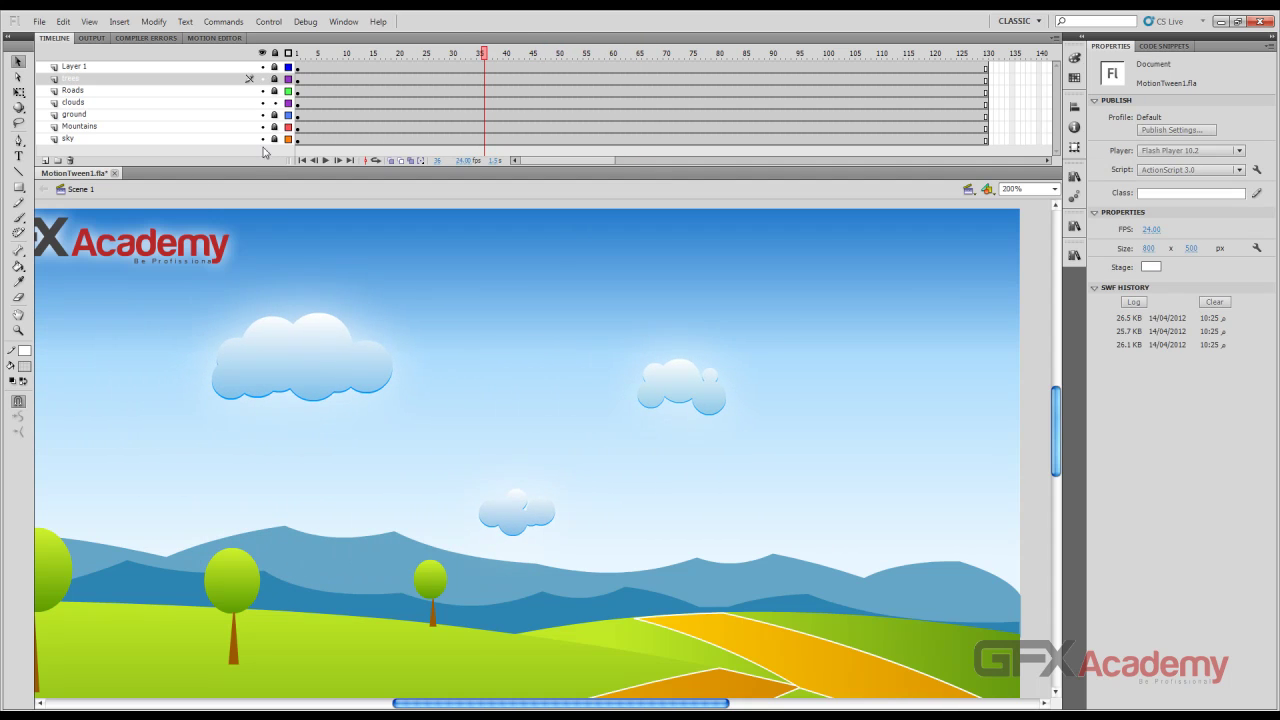
# Copy the frames of the motion tween inside the clouds animation symbol and return to Scene 1.
pyautogui.click(348, 350)
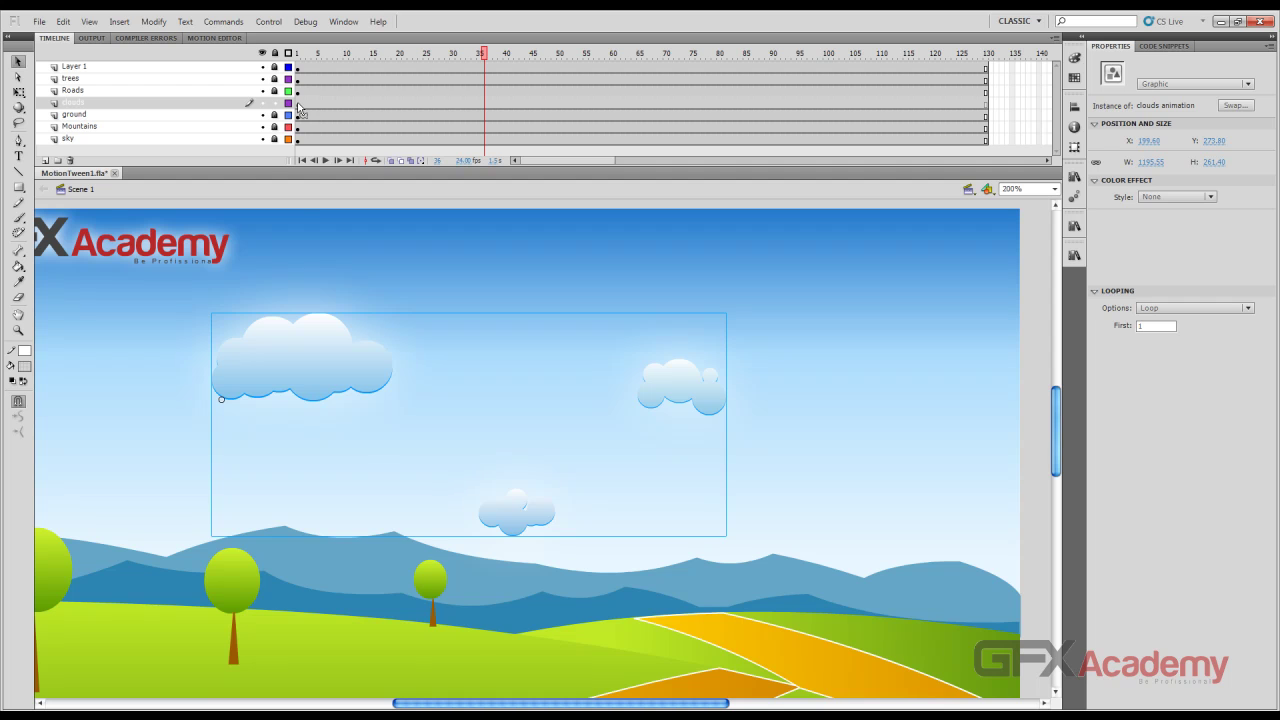
pyautogui.doubleClick(303, 333)
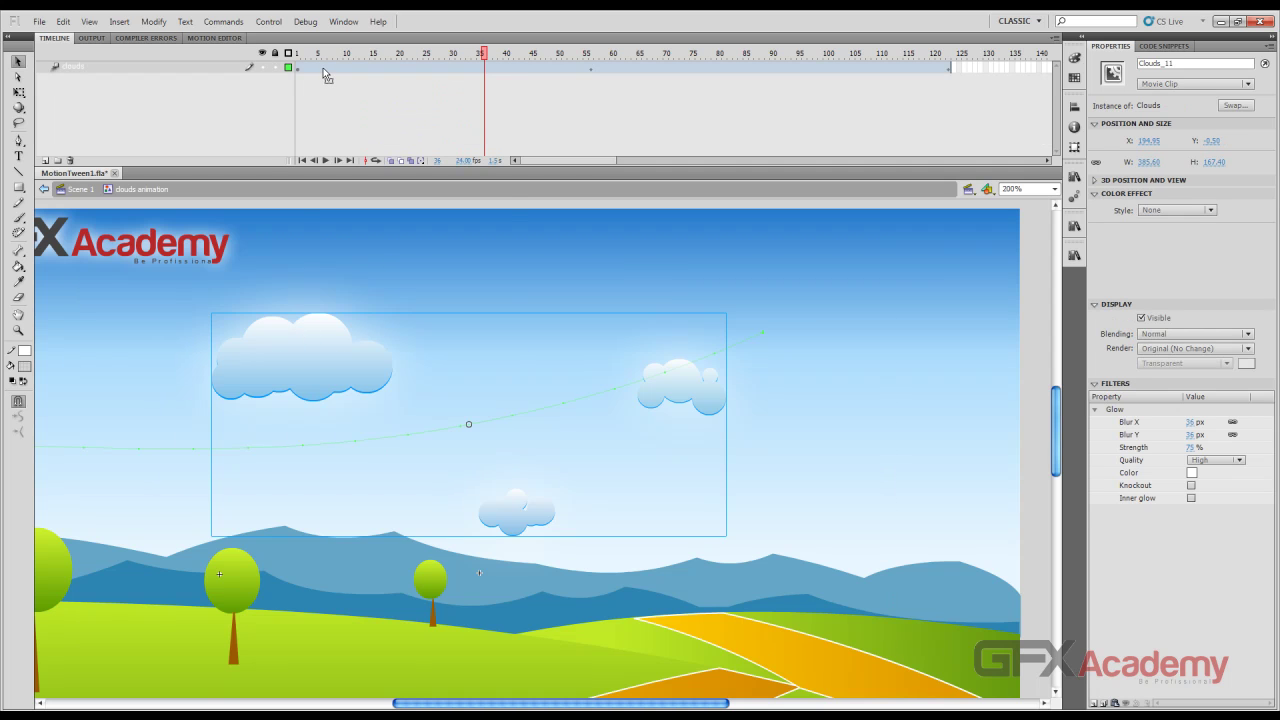
pyautogui.rightClick(325, 75)
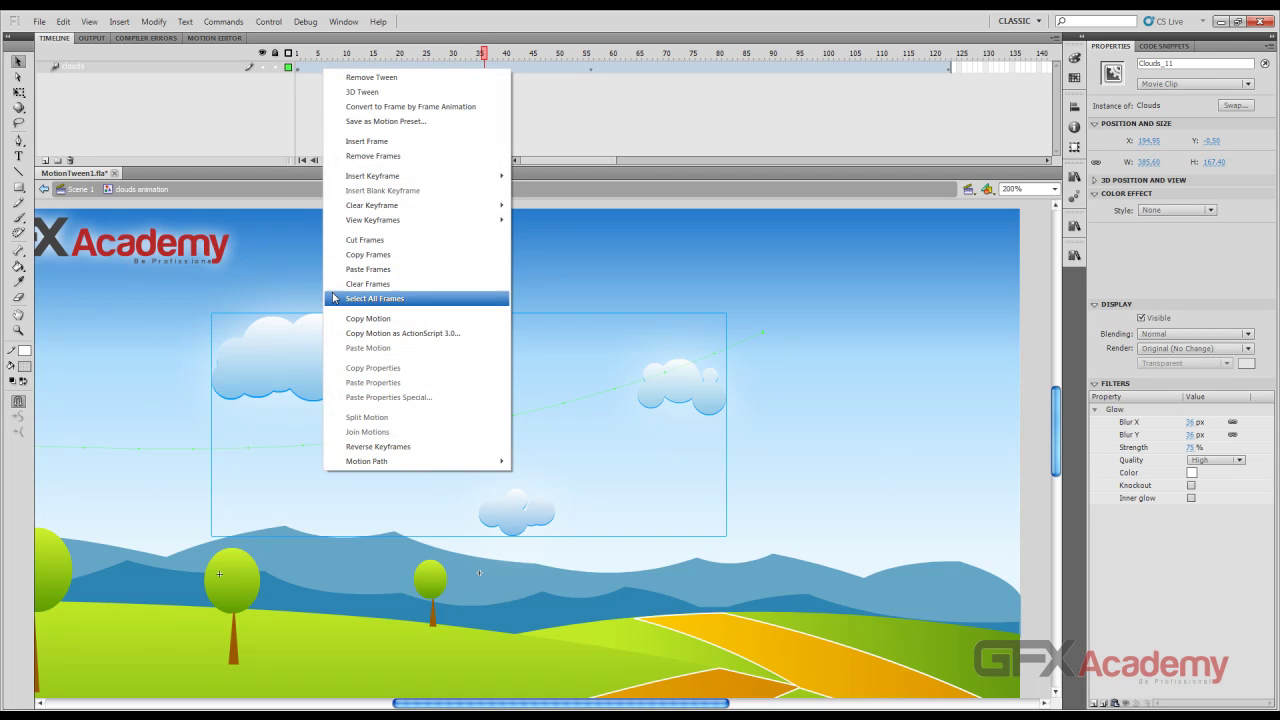
pyautogui.click(375, 256)
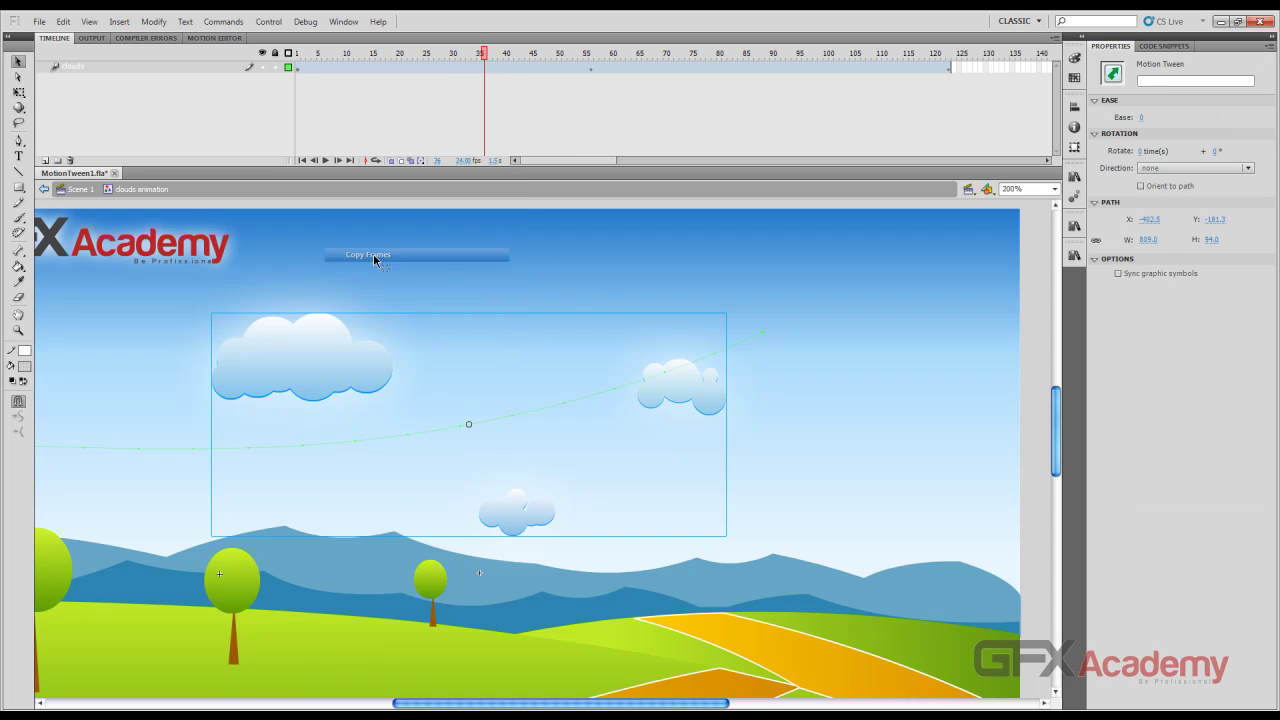
pyautogui.click(82, 190)
# Create a new Movie Clip symbol named "cloudAnimation" in the Library root.
pyautogui.click(119, 21)
pyautogui.click(133, 40)
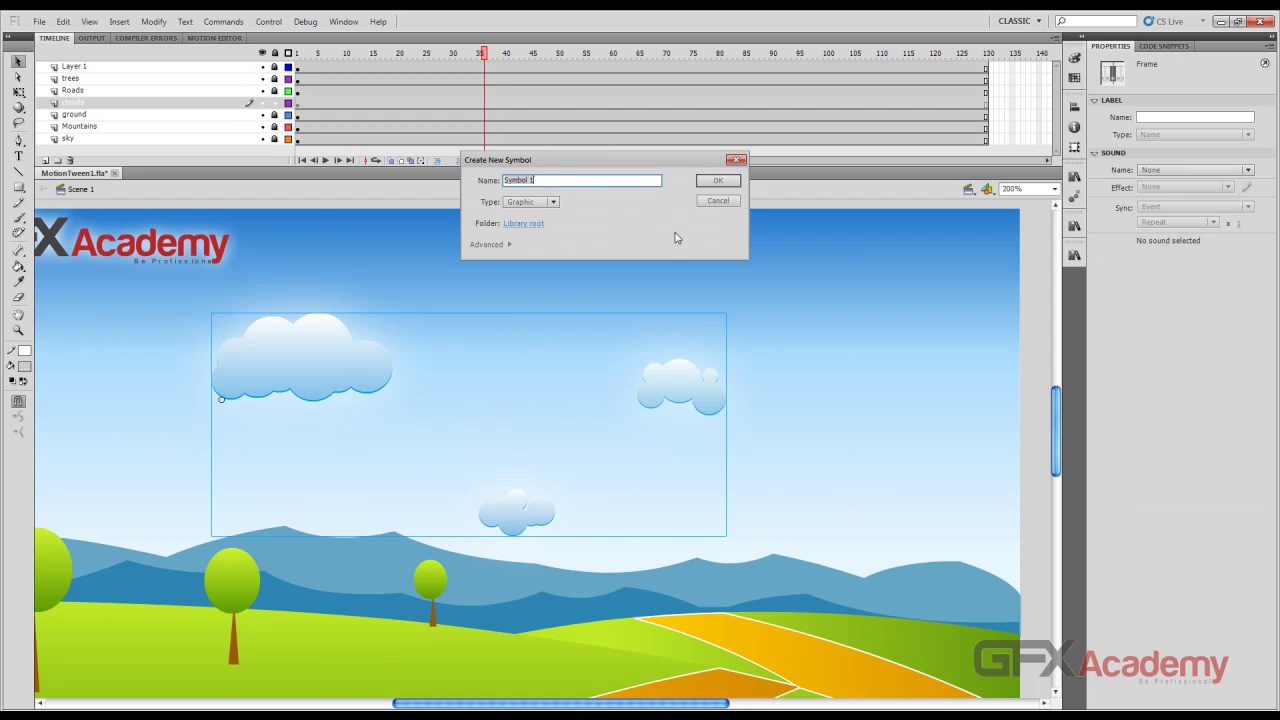
pyautogui.click(553, 203)
pyautogui.click(535, 213)
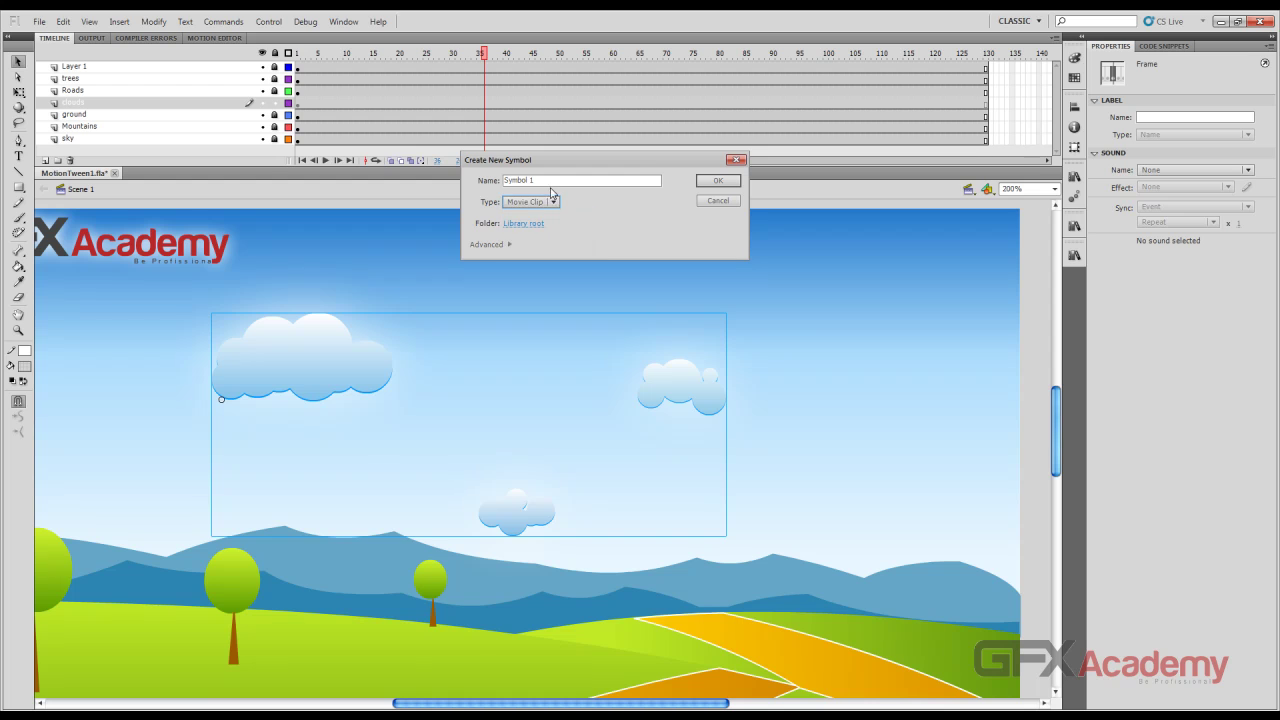
pyautogui.write('cloudAnimation')
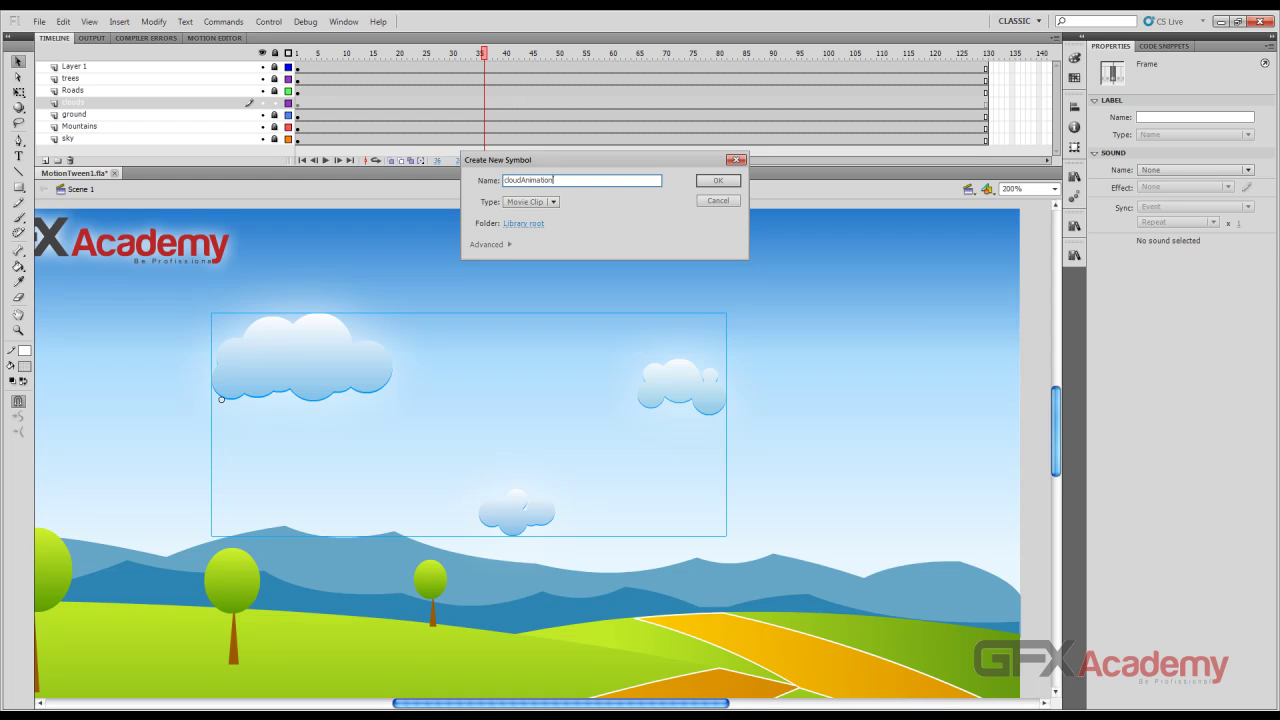
pyautogui.press('Return')
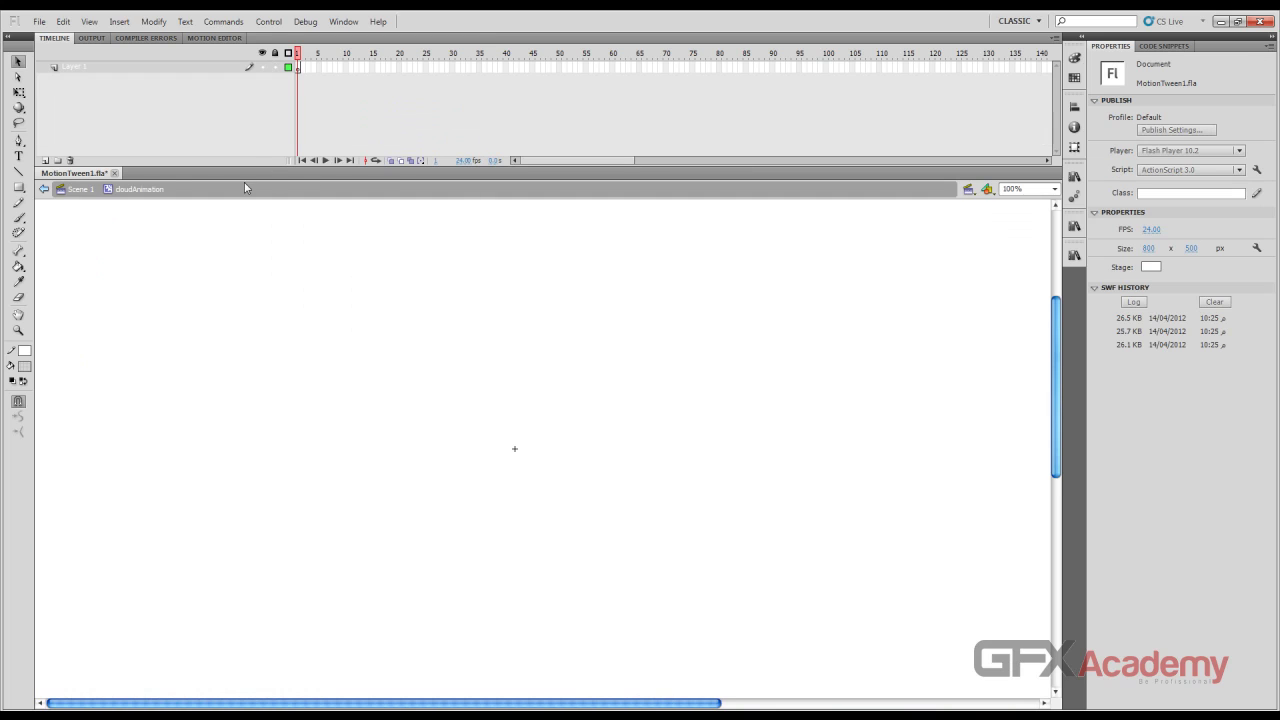
# Paste the copied tween frames at frame 1 of the cloudAnimation symbol's layer.
pyautogui.rightClick(297, 68)
pyautogui.click(397, 268)
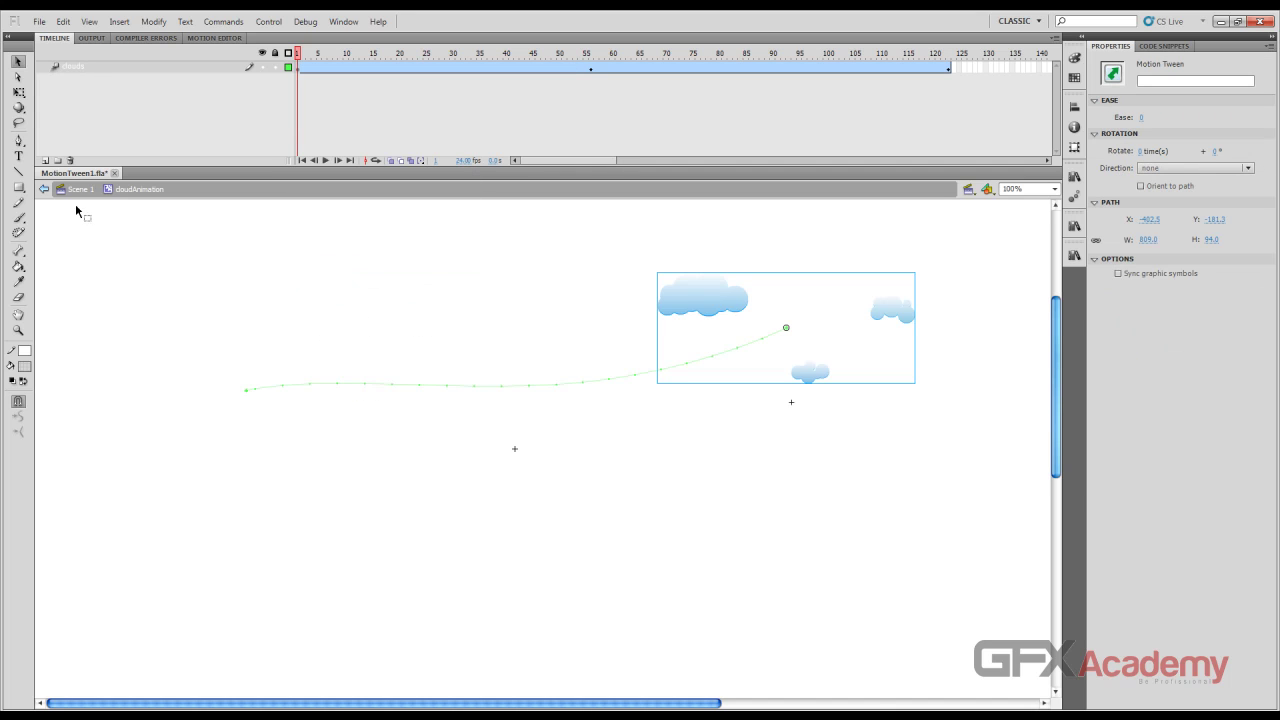
# Return to Scene 1 and add a new empty layer directly above the clouds layer.
pyautogui.click(80, 189)
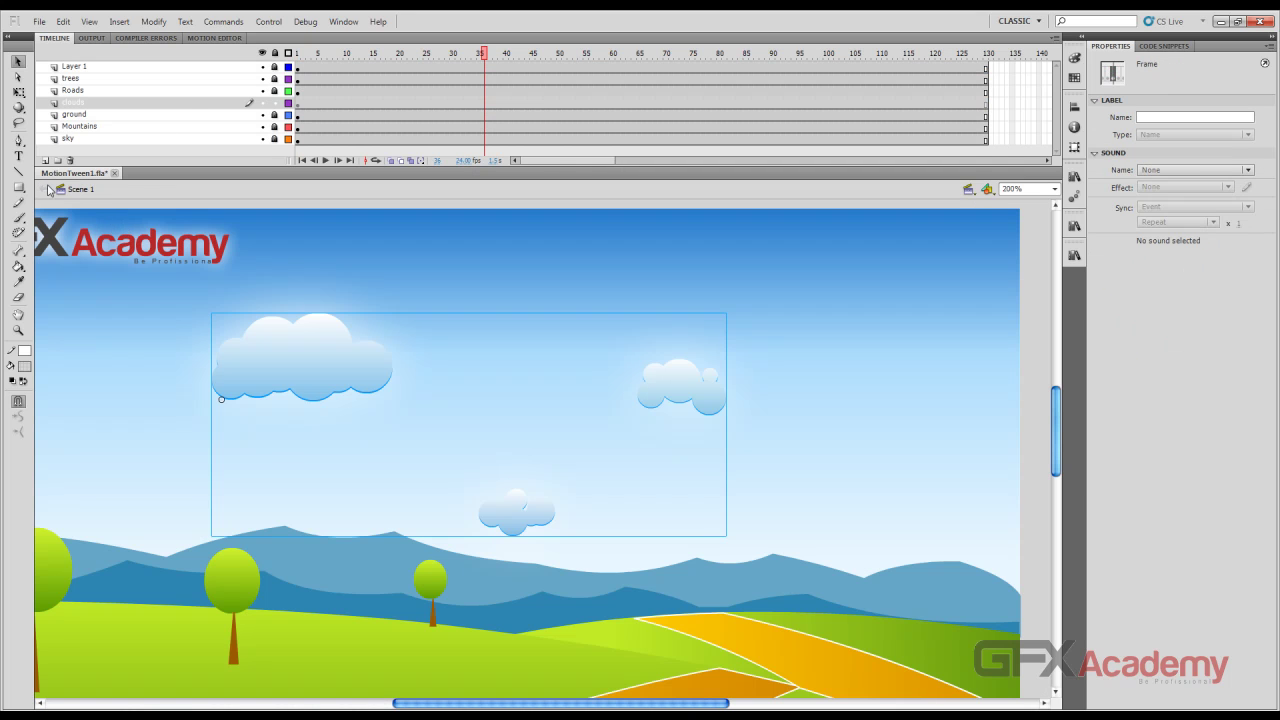
pyautogui.click(45, 161)
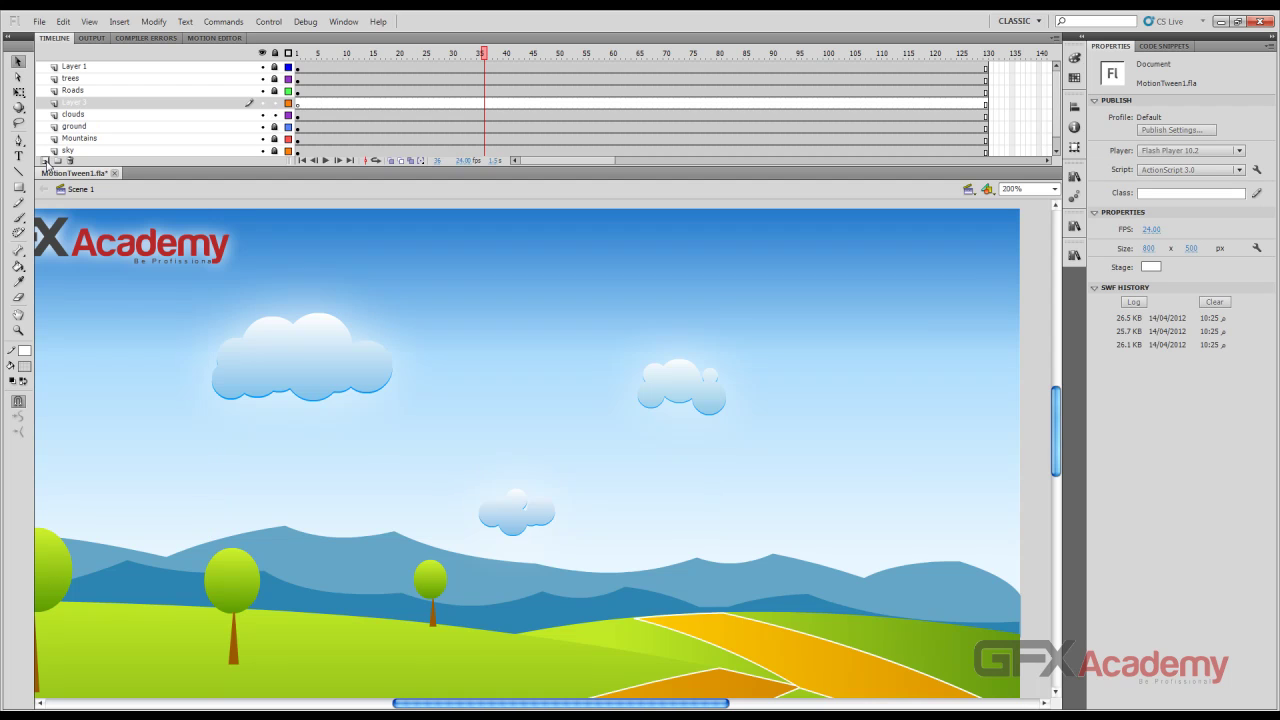
# Rename the new empty layer above the clouds layer as "clouds".
pyautogui.doubleClick(100, 103)
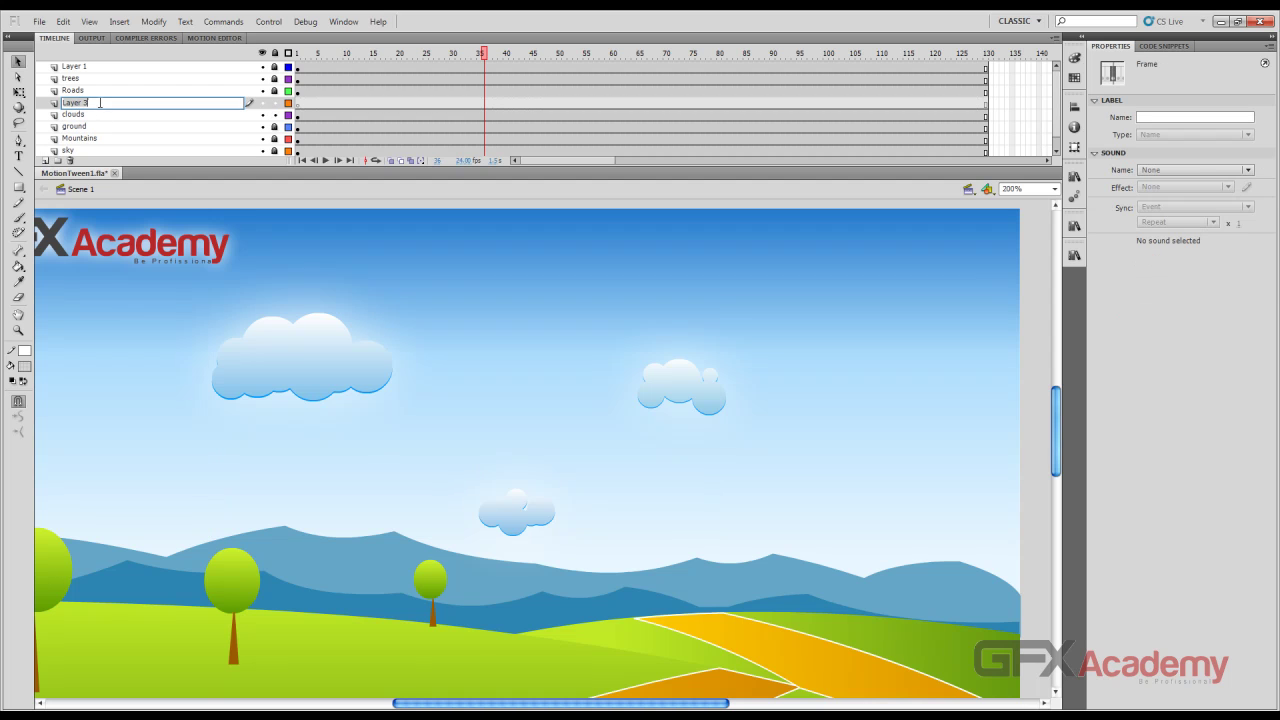
pyautogui.write('clouds')
pyautogui.press('Return')
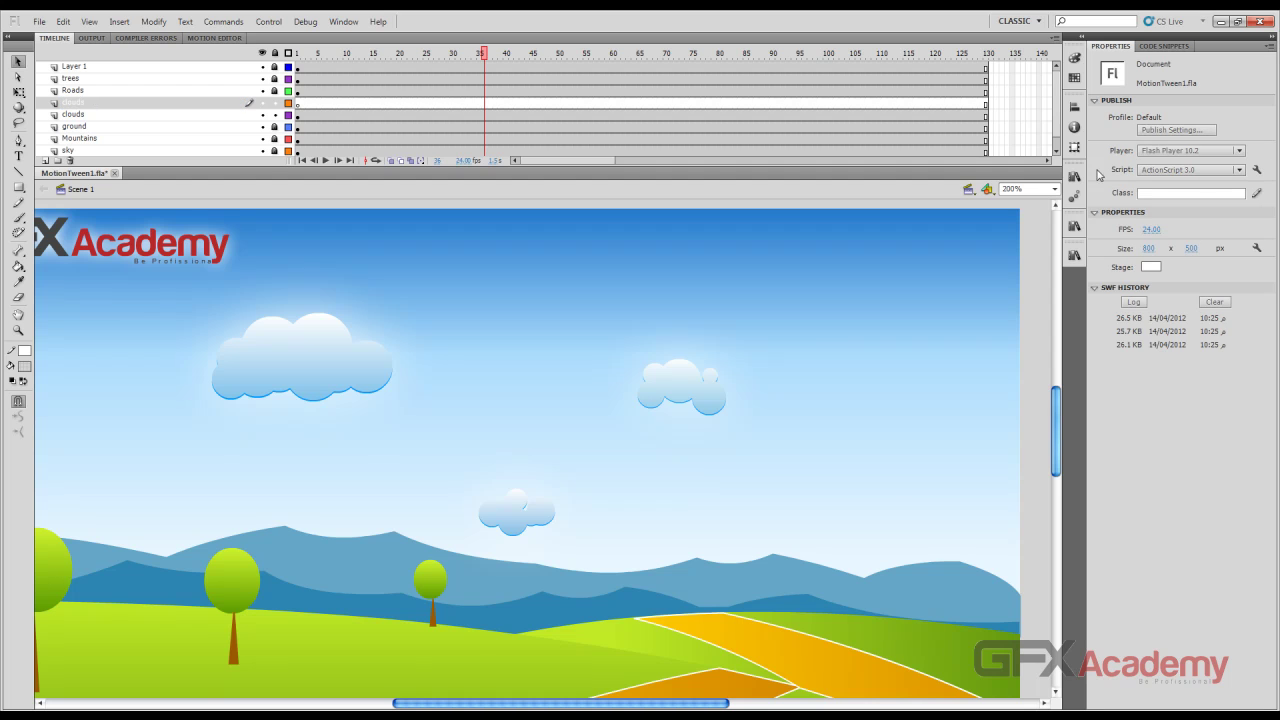
# Place the cloudAnimation movie clip in the upper sky at about X 77, Y 243 and test the movie.
pyautogui.click(1074, 176)
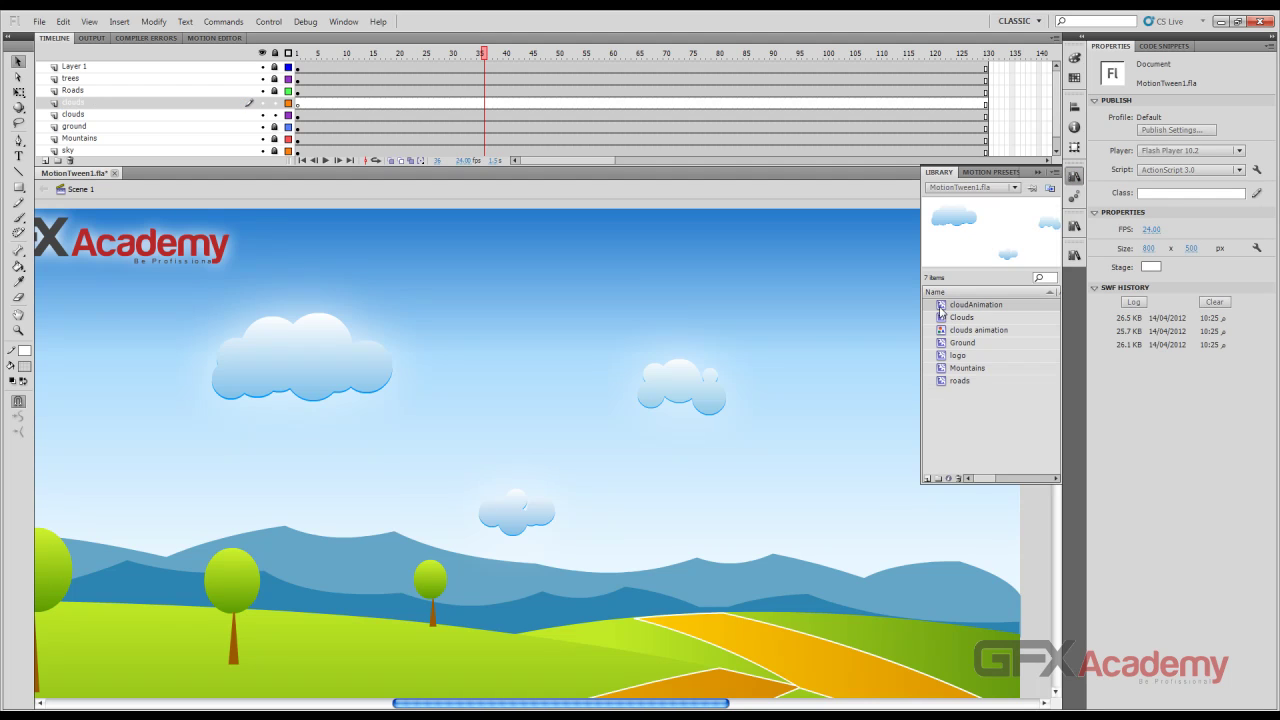
pyautogui.moveTo(940, 310); pyautogui.dragTo(576, 355)
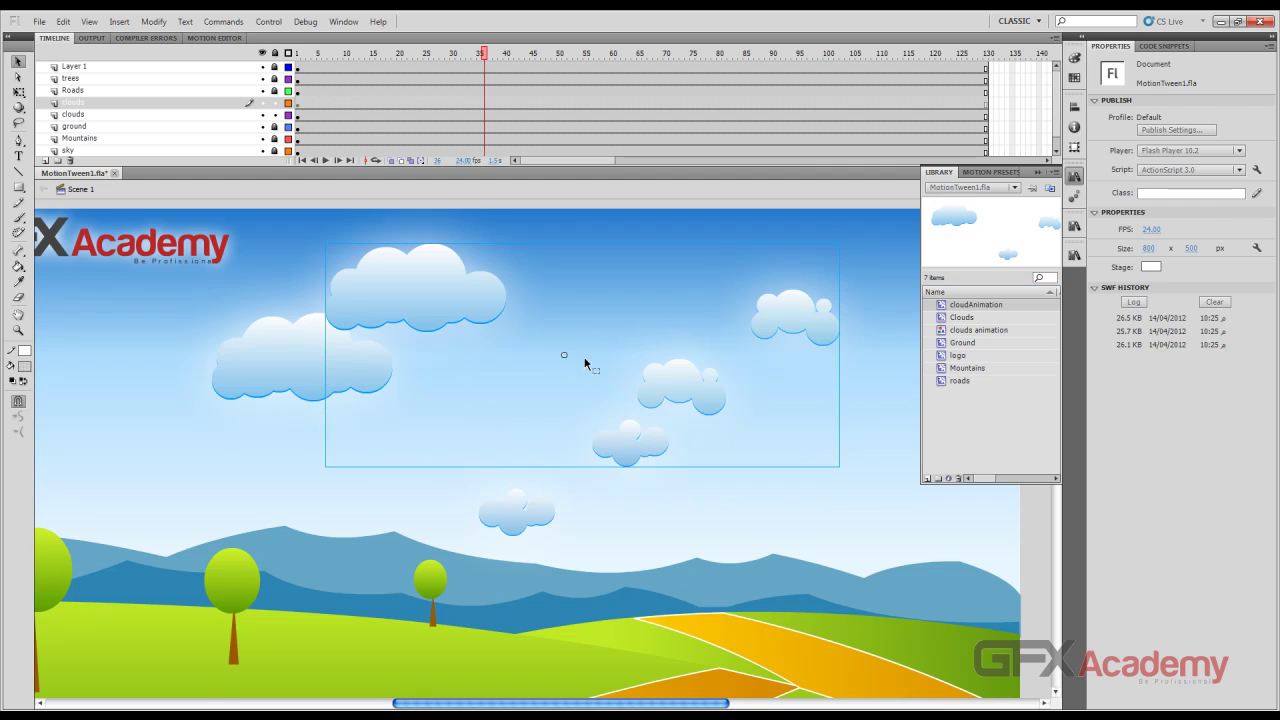
pyautogui.click(492, 309)
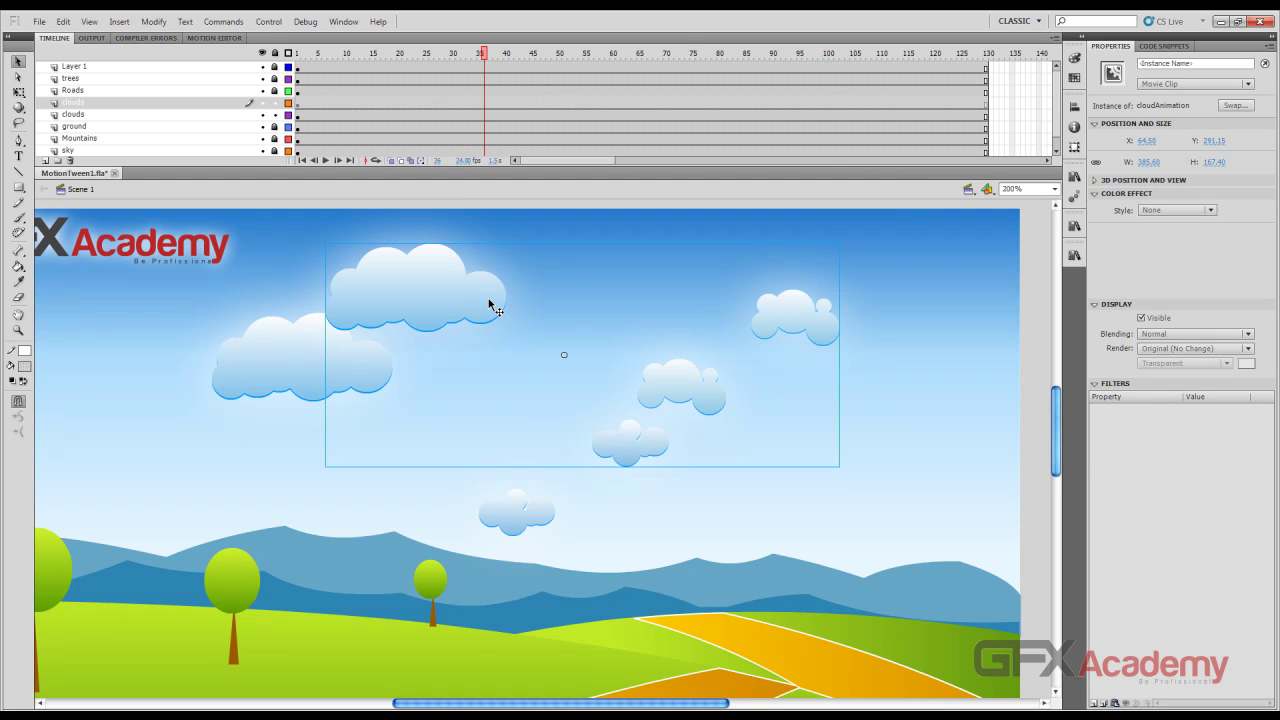
pyautogui.moveTo(489, 300); pyautogui.dragTo(496, 240)
pyautogui.hotkey('ctrl', 'Return')
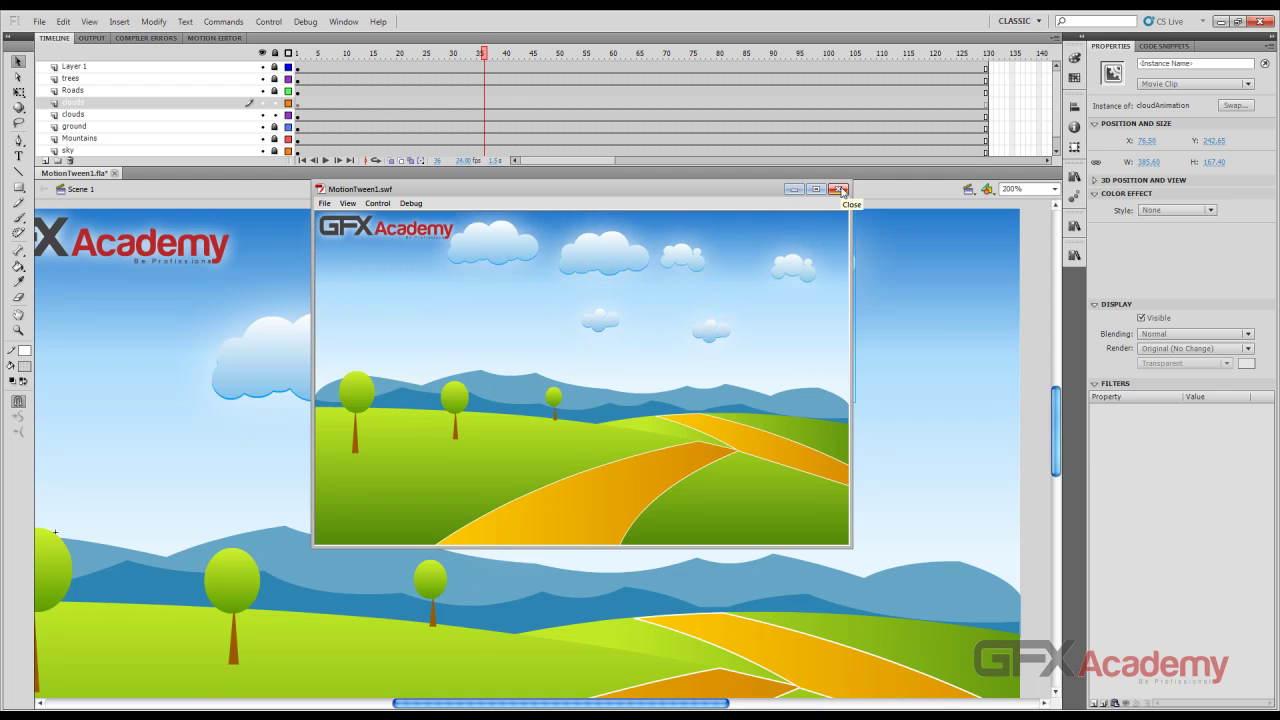
pyautogui.click(840, 190)
# Set the looping first frame of the clouds animation graphic instance to 50.
pyautogui.click(272, 383)
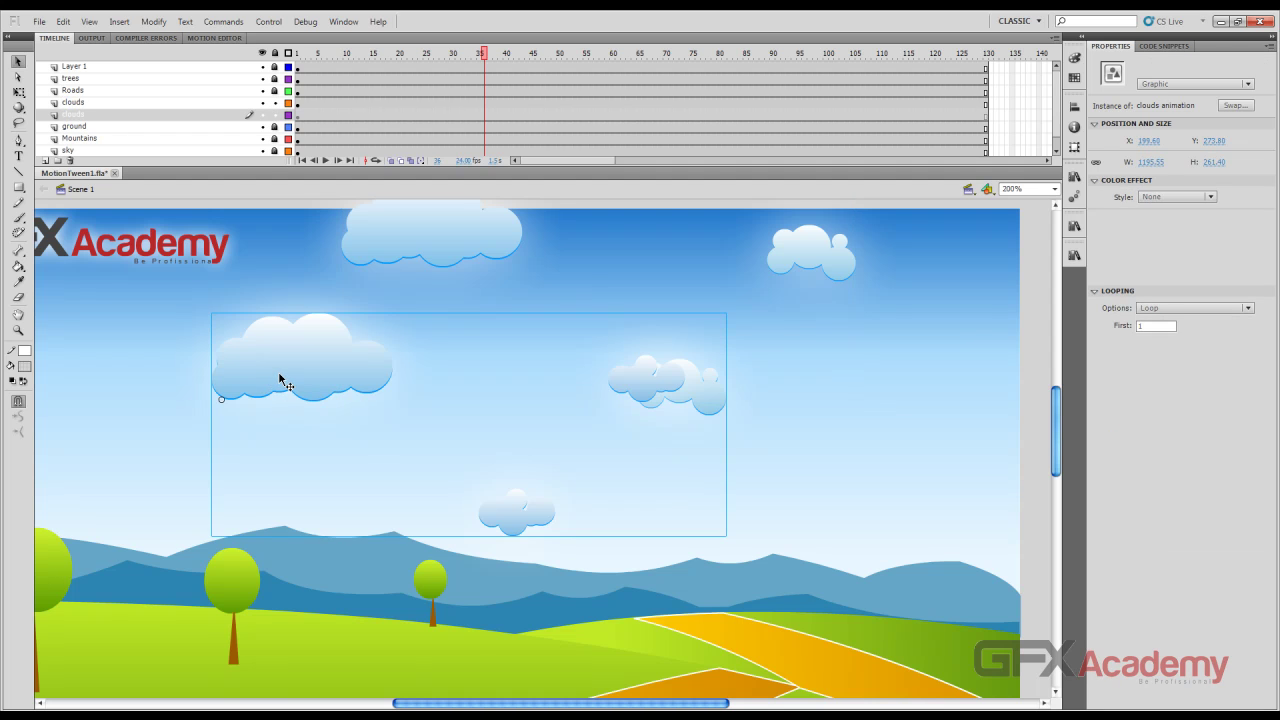
pyautogui.click(1158, 326)
pyautogui.press('Return')
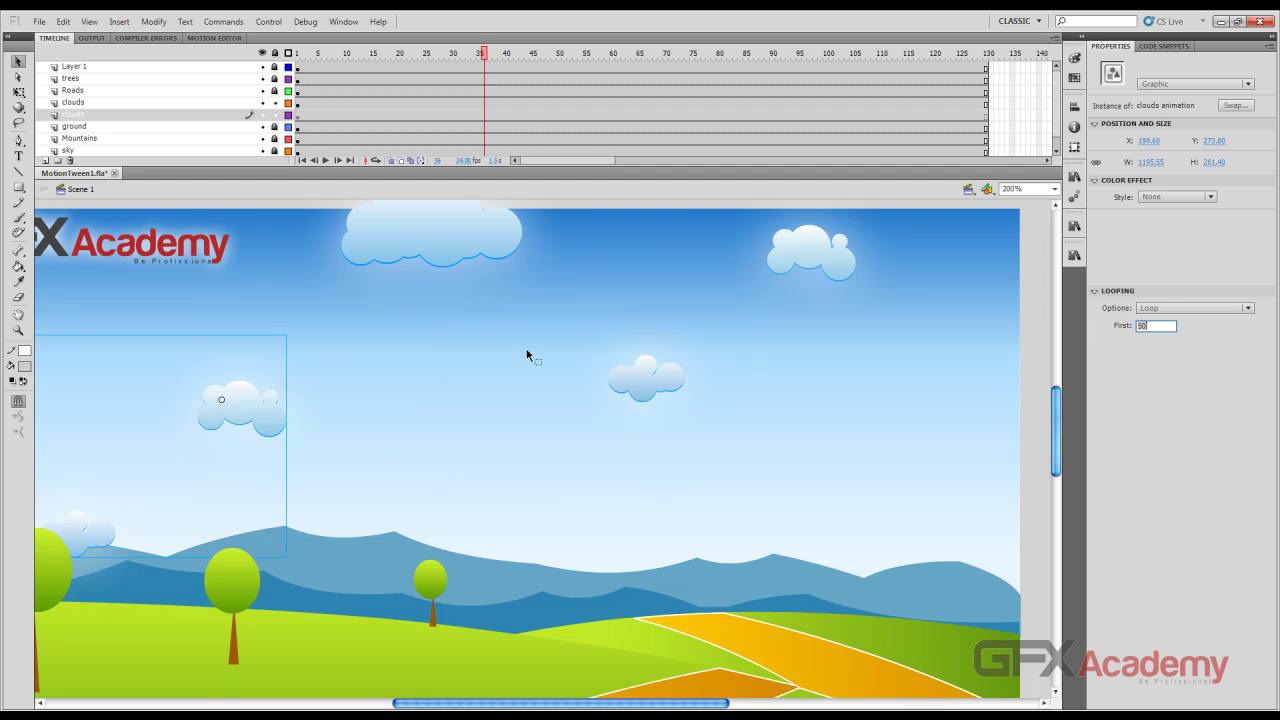
# Open the clouds animation symbol and examine the clouds' position at frame 50 of its tween.
pyautogui.doubleClick(255, 412)
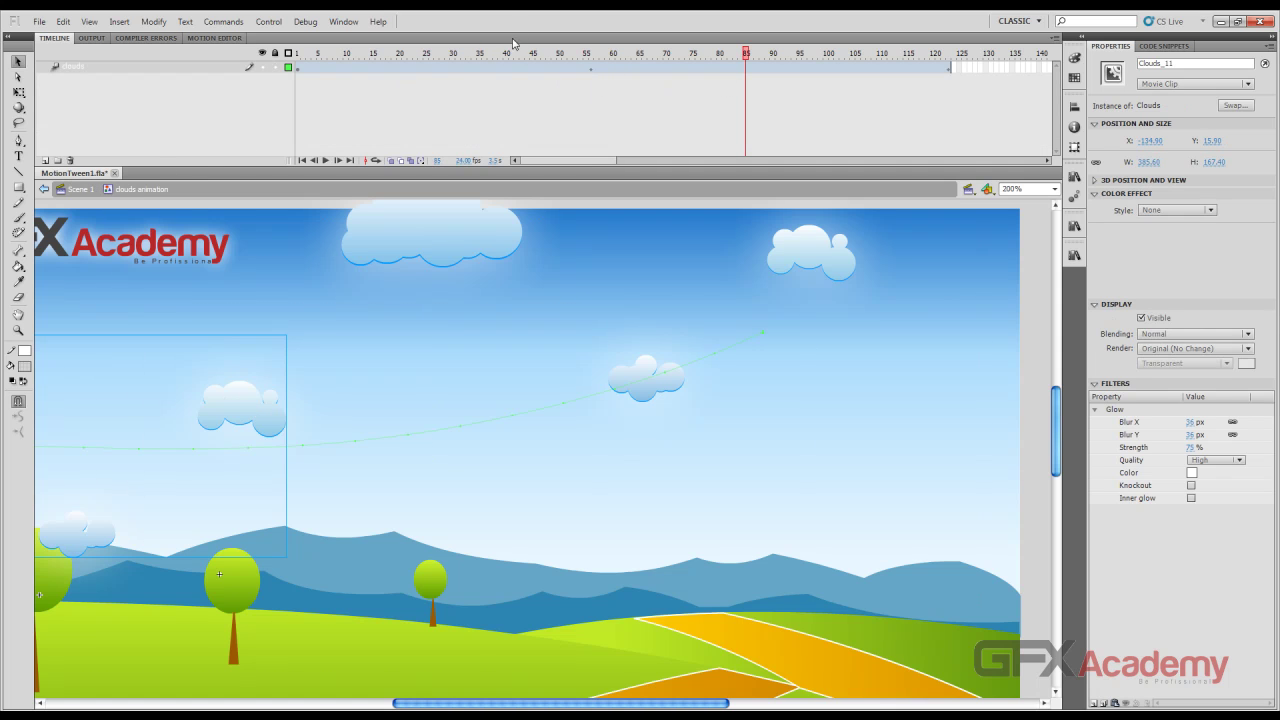
pyautogui.moveTo(590, 57); pyautogui.dragTo(559, 60)
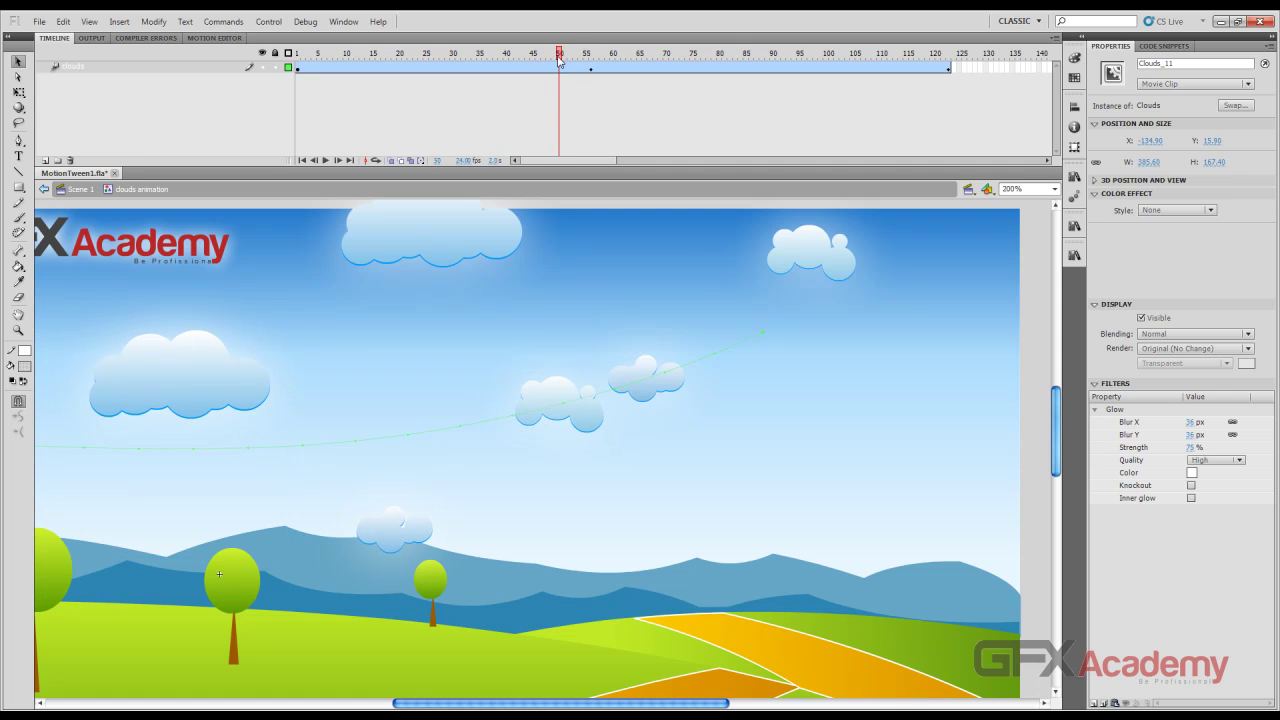
pyautogui.click(563, 96)
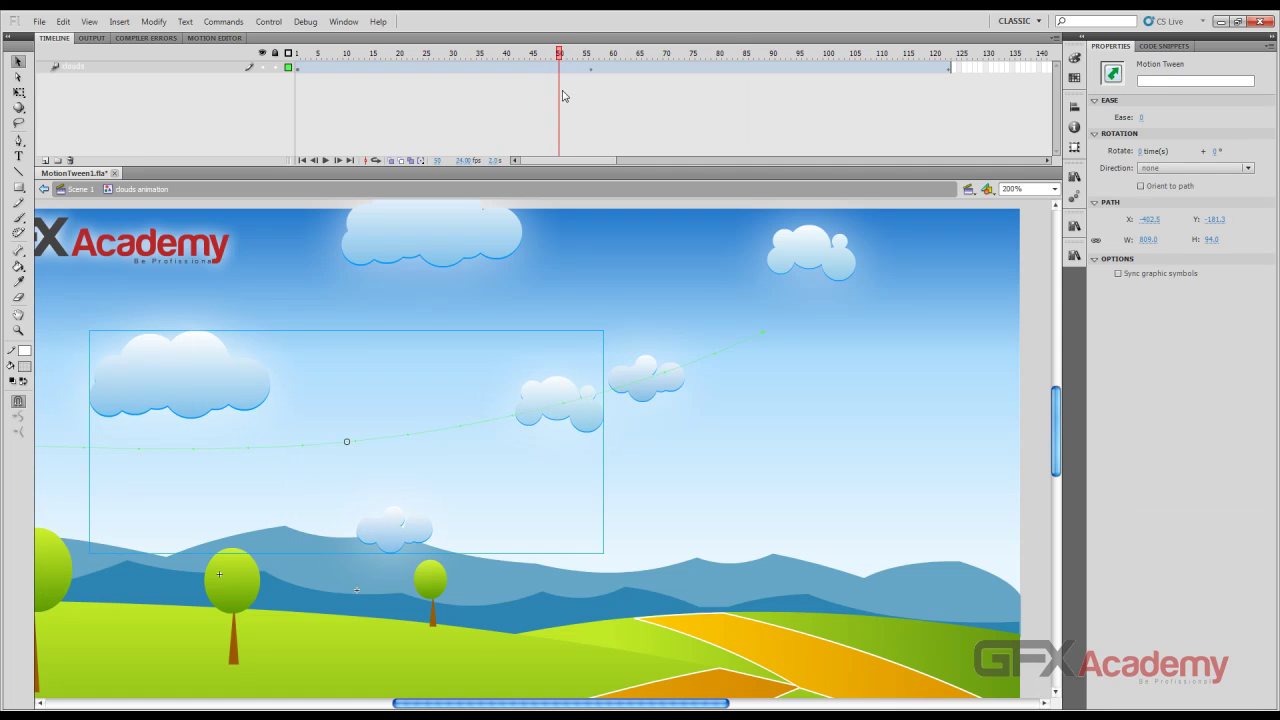
# Return to Scene 1 and test the movie with the graphic's changed starting frame.
pyautogui.click(80, 189)
pyautogui.hotkey('ctrl', 'Return')
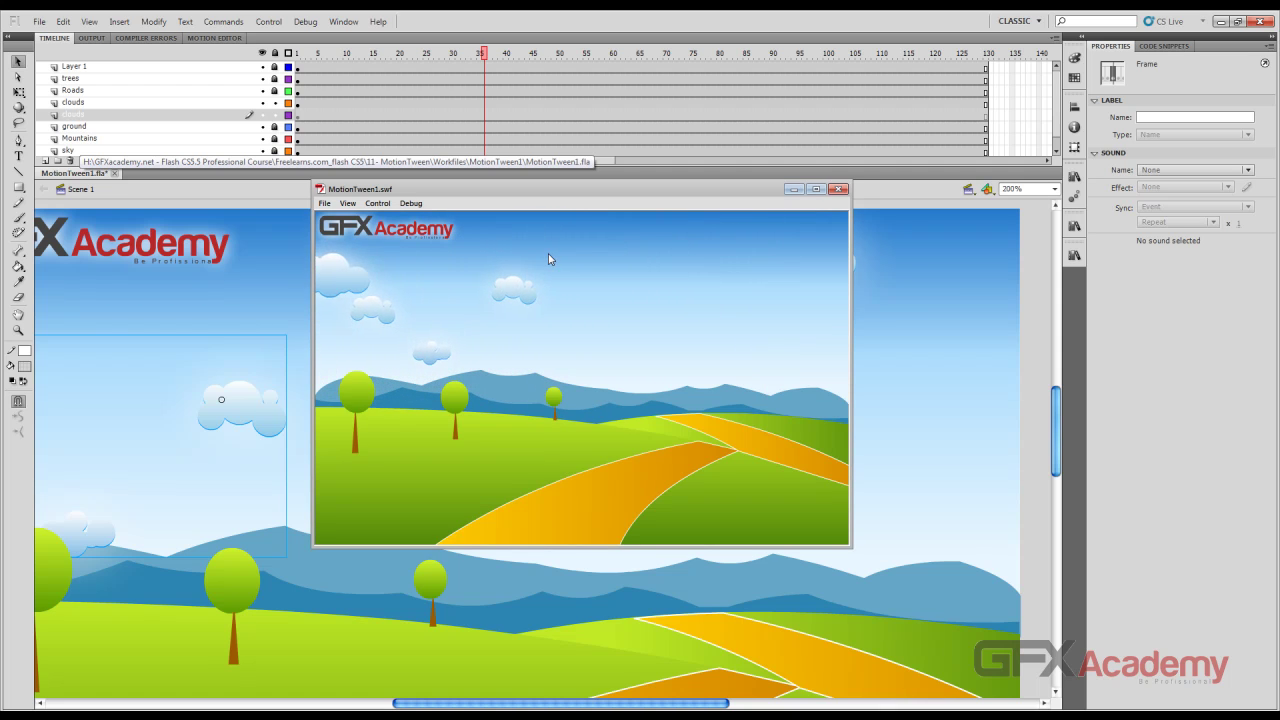
pyautogui.click(838, 190)
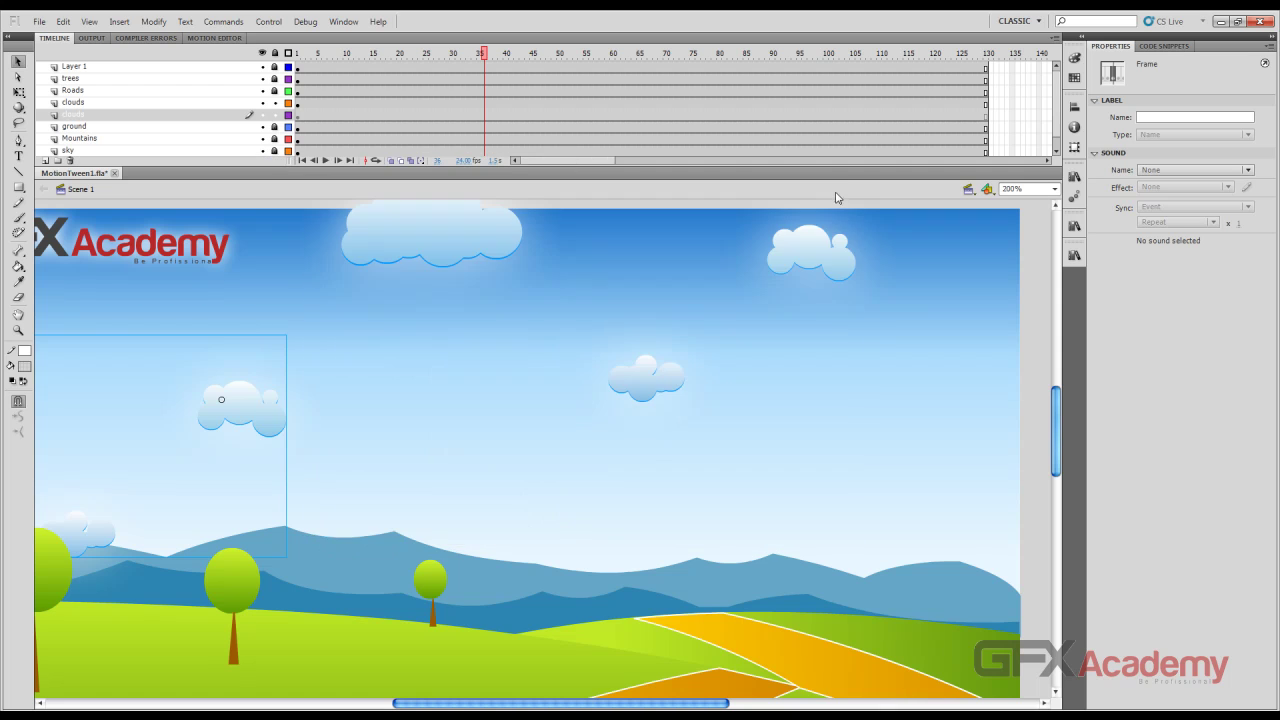
# Delete the cloudAnimation movie clip instance from the stage and remove its layer.
pyautogui.click(445, 260)
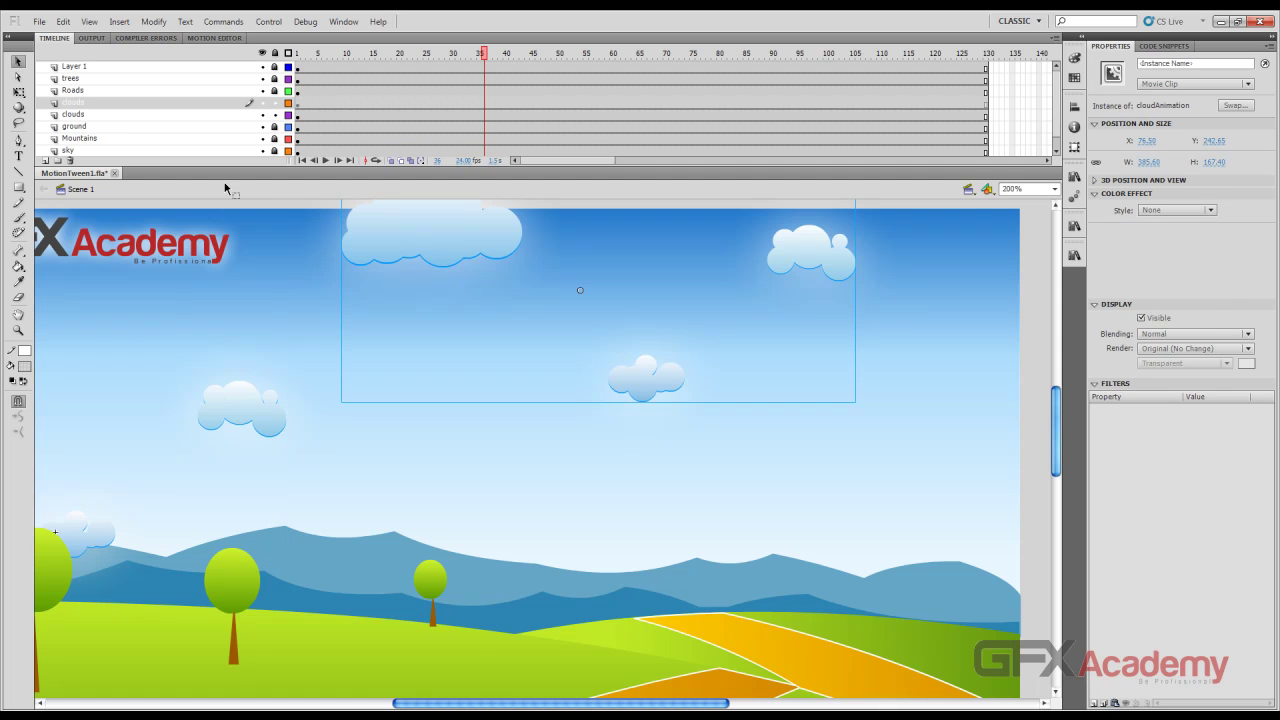
pyautogui.press('Delete')
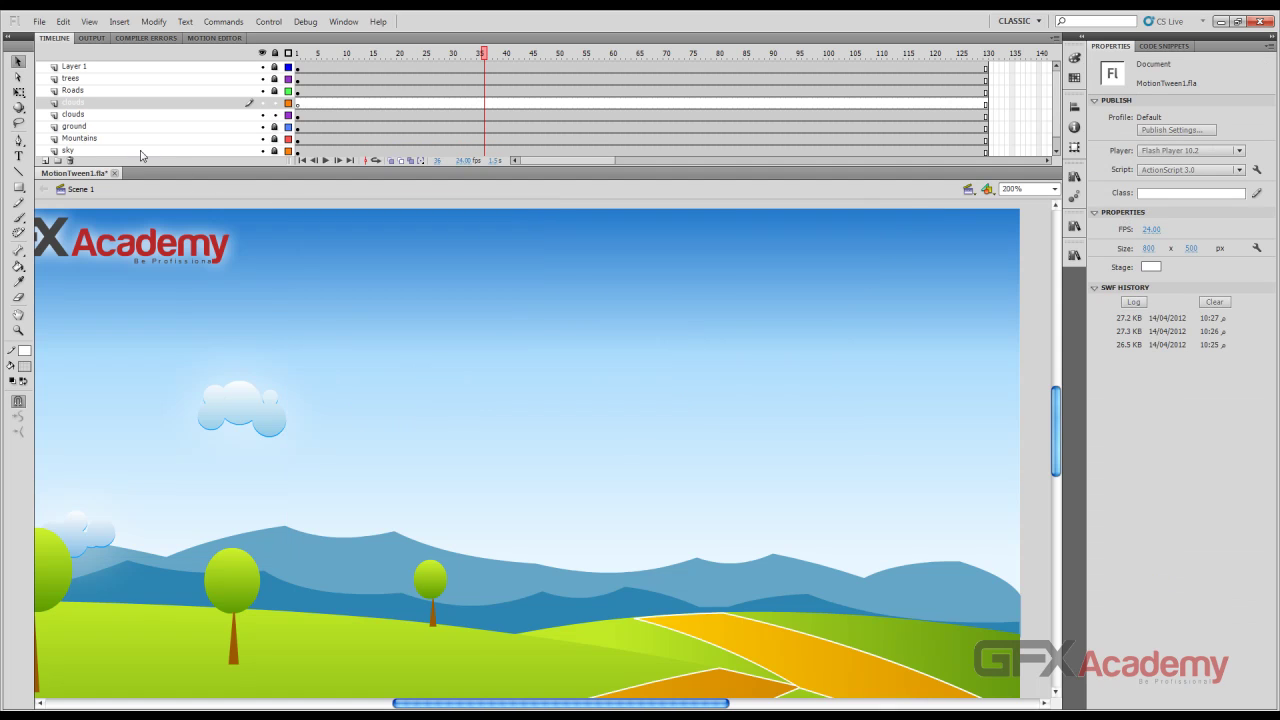
pyautogui.click(69, 161)
# Move the clouds animation instance to about X 727, Y 221 and make three copies cascading diagonally down and left from it.
pyautogui.click(252, 404)
pyautogui.moveTo(265, 410); pyautogui.dragTo(622, 333)
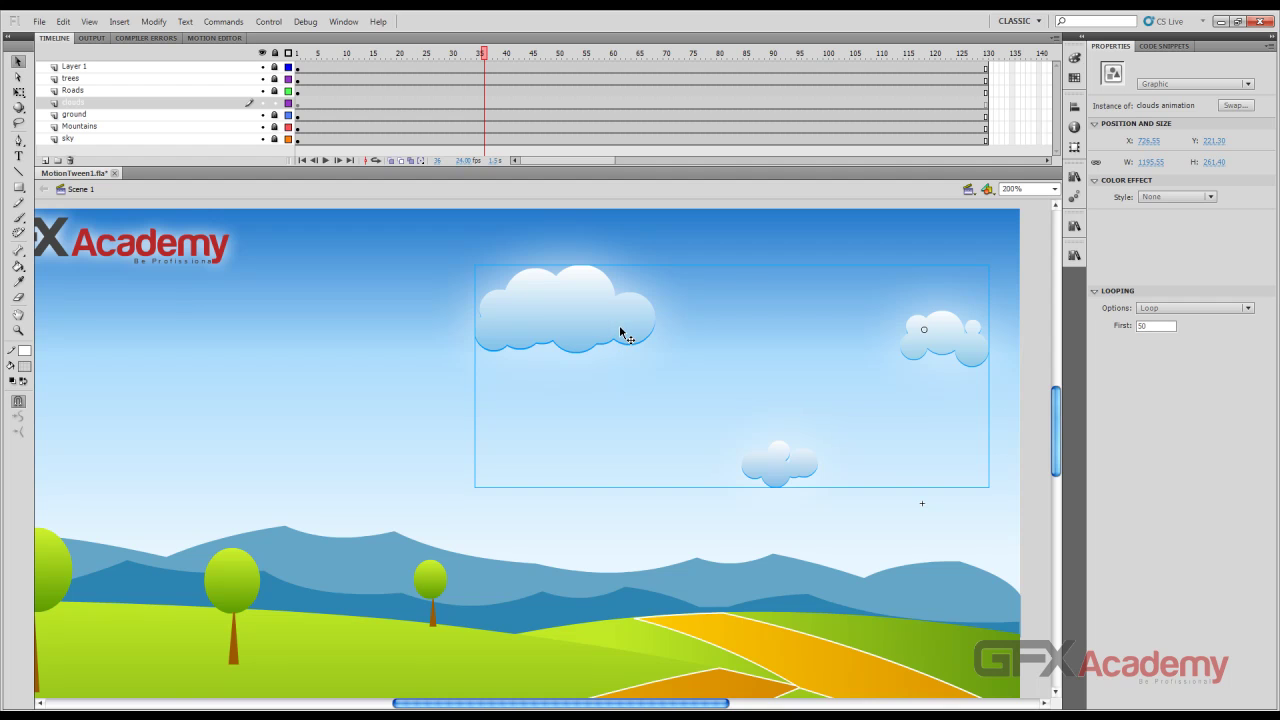
pyautogui.moveTo(620, 332); pyautogui.dragTo(574, 322)
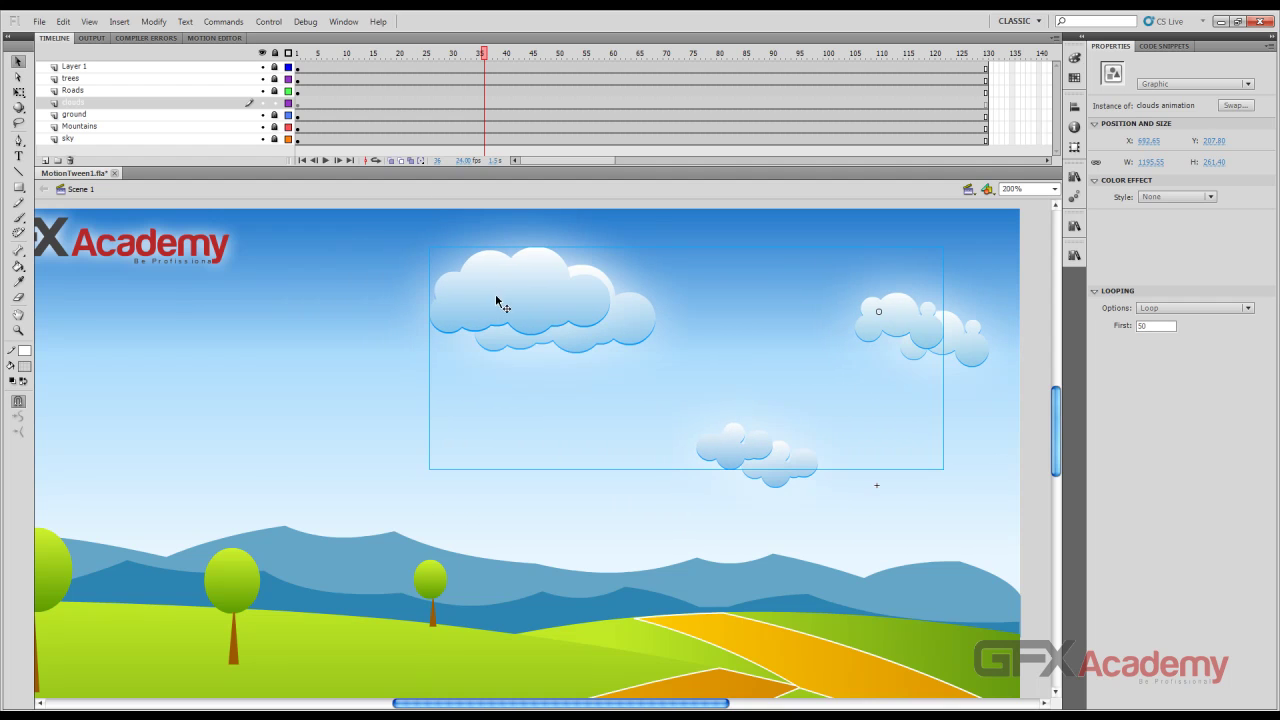
pyautogui.moveTo(497, 302); pyautogui.dragTo(357, 423)
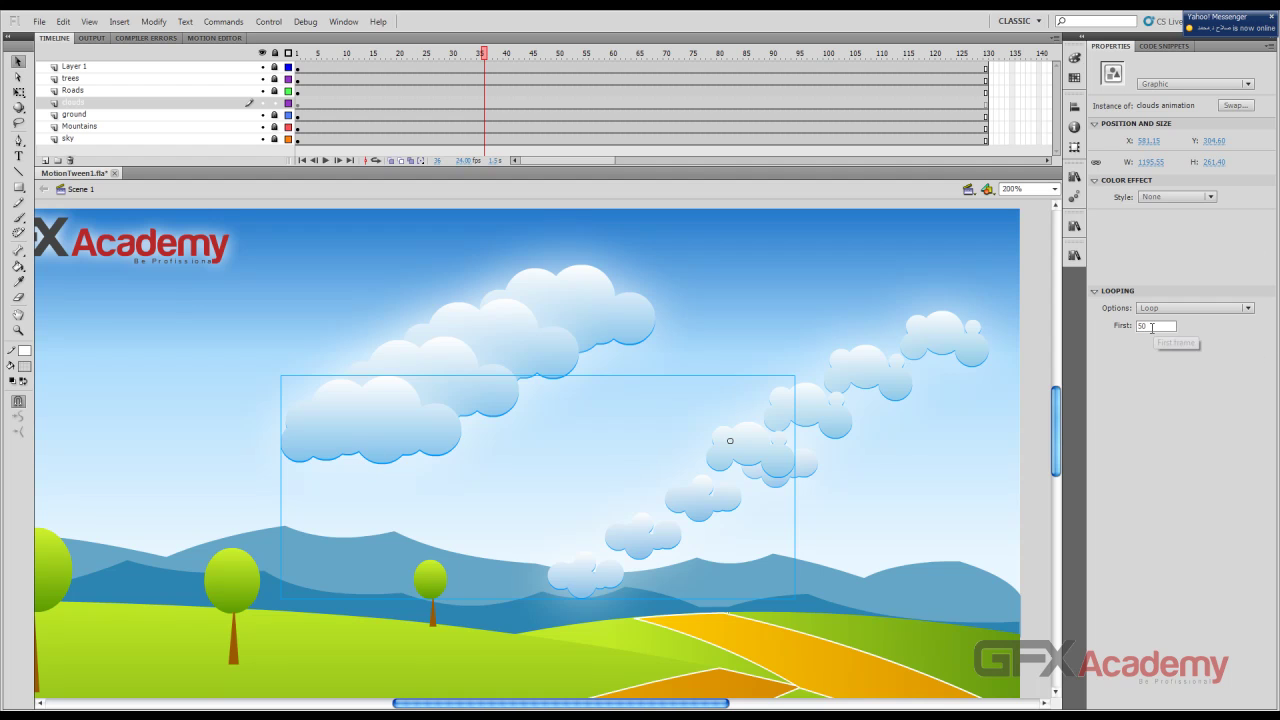
# Set the looping first frame to 100 for the lowest clouds copy and 80 for the copy just above it.
pyautogui.click(1152, 327)
pyautogui.write('100')
pyautogui.press('Return')
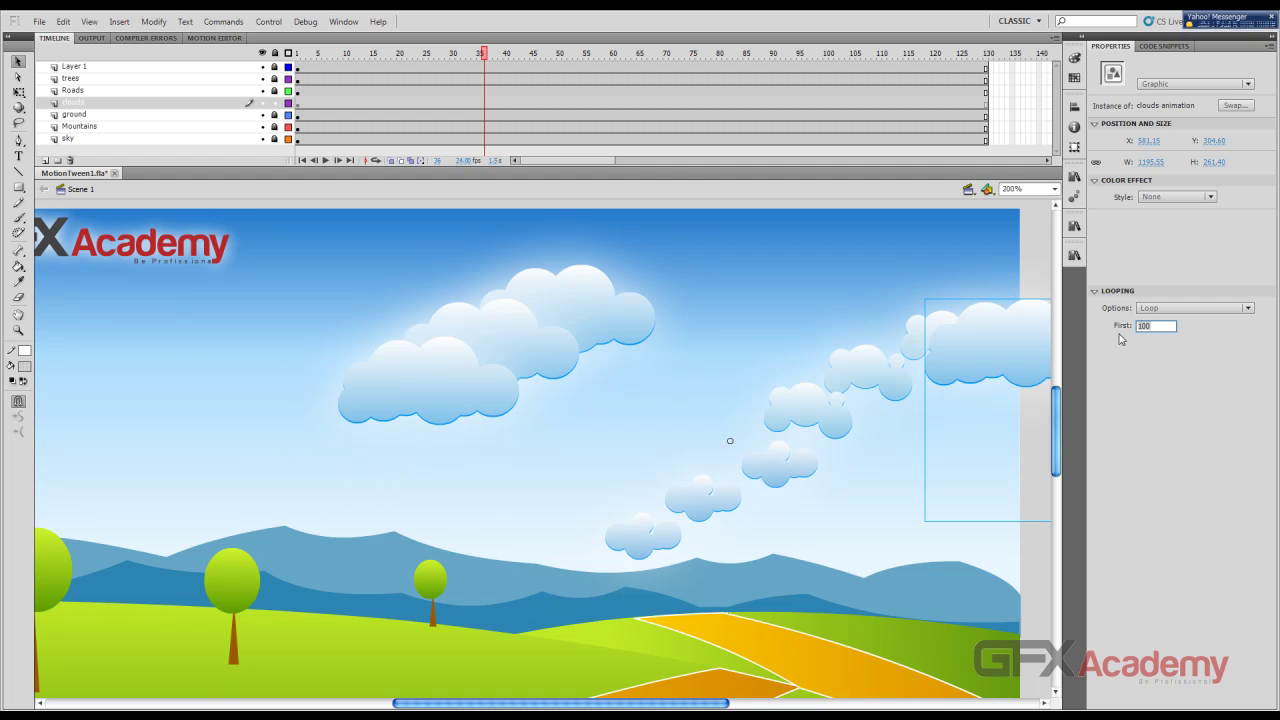
pyautogui.hotkey('ctrl', 'z')
pyautogui.hotkey('ctrl', 'z')
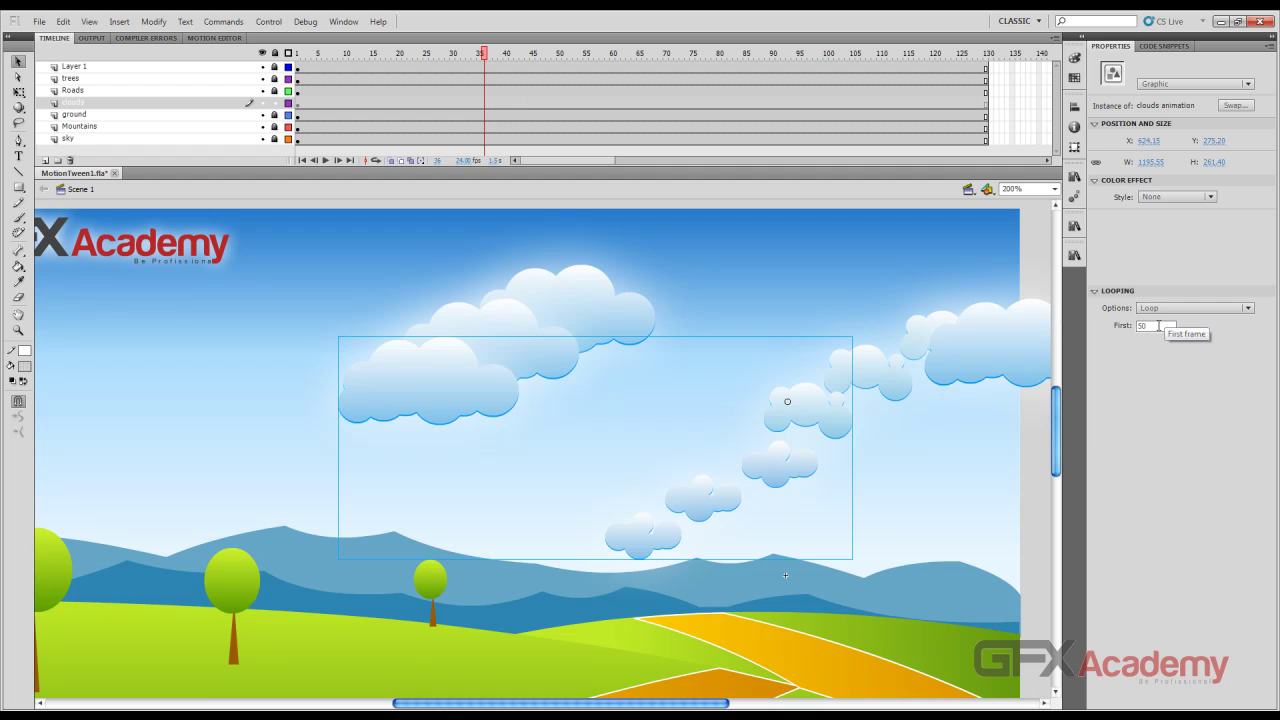
pyautogui.write('8')
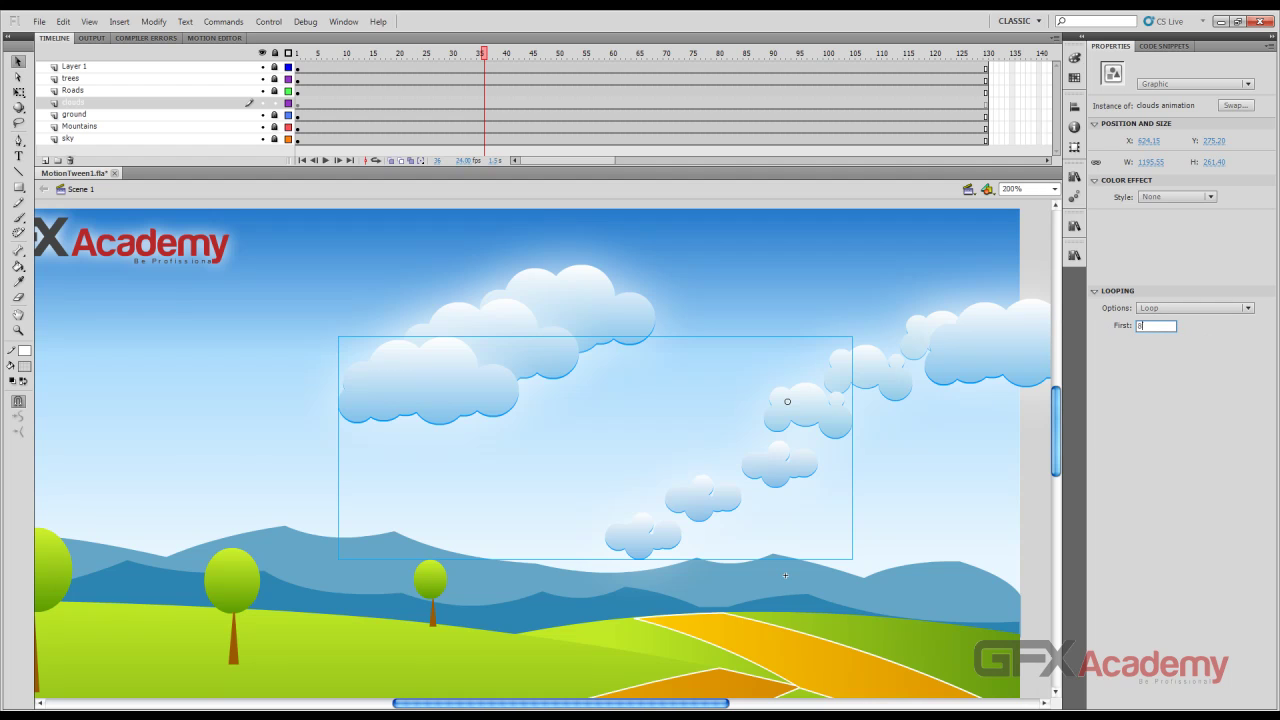
pyautogui.write('0')
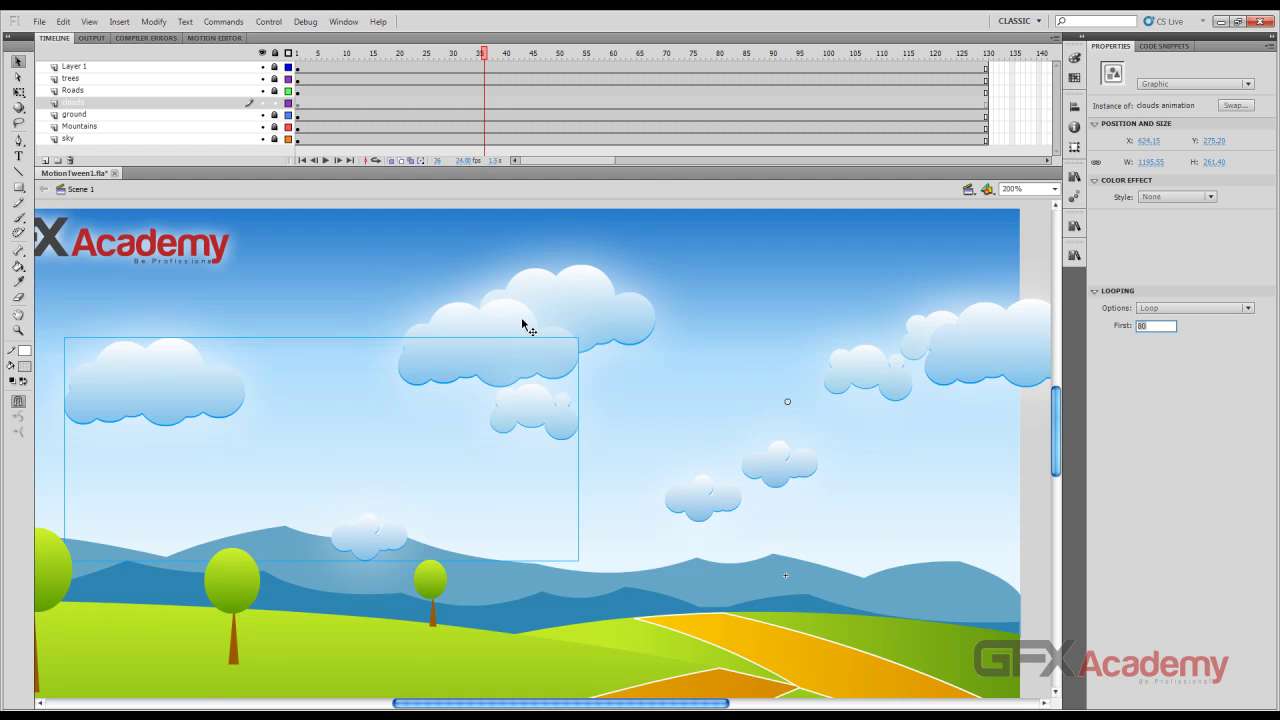
pyautogui.press('Return')
# Set the looping first frame of the clouds copy nearest the original instance to 120 and test the movie.
pyautogui.click(1137, 328)
pyautogui.write('50')
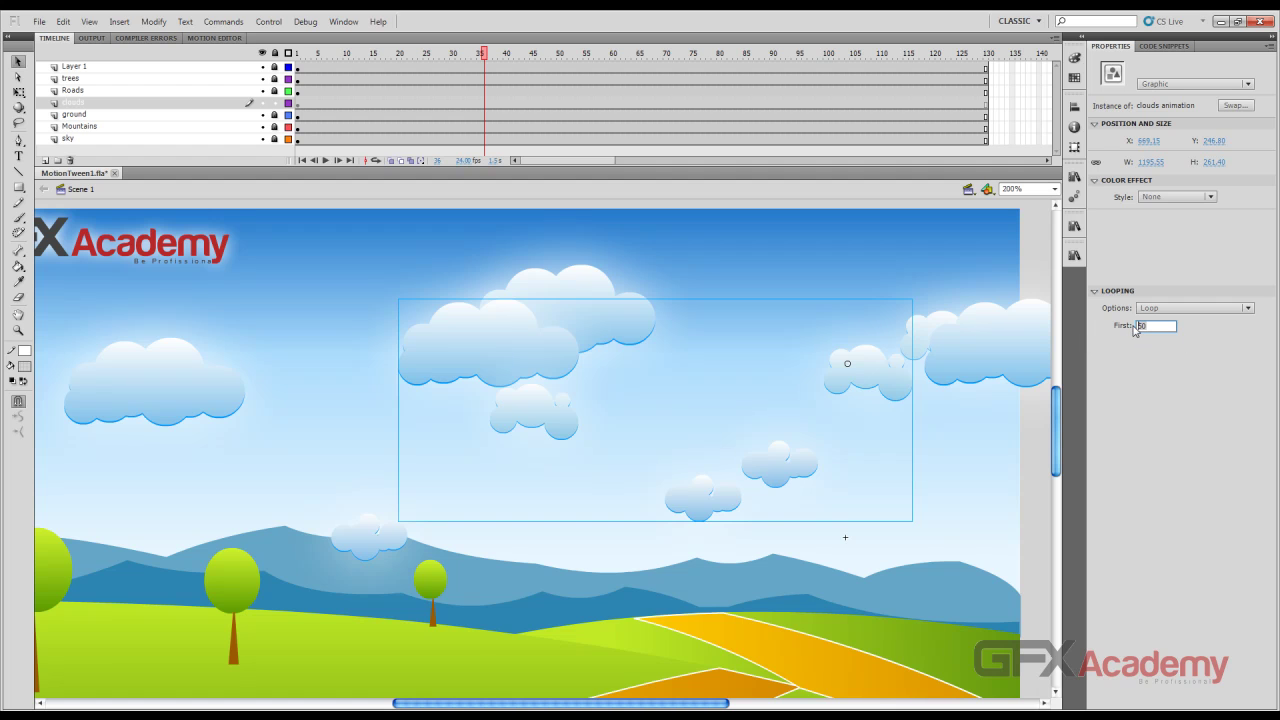
pyautogui.write('120')
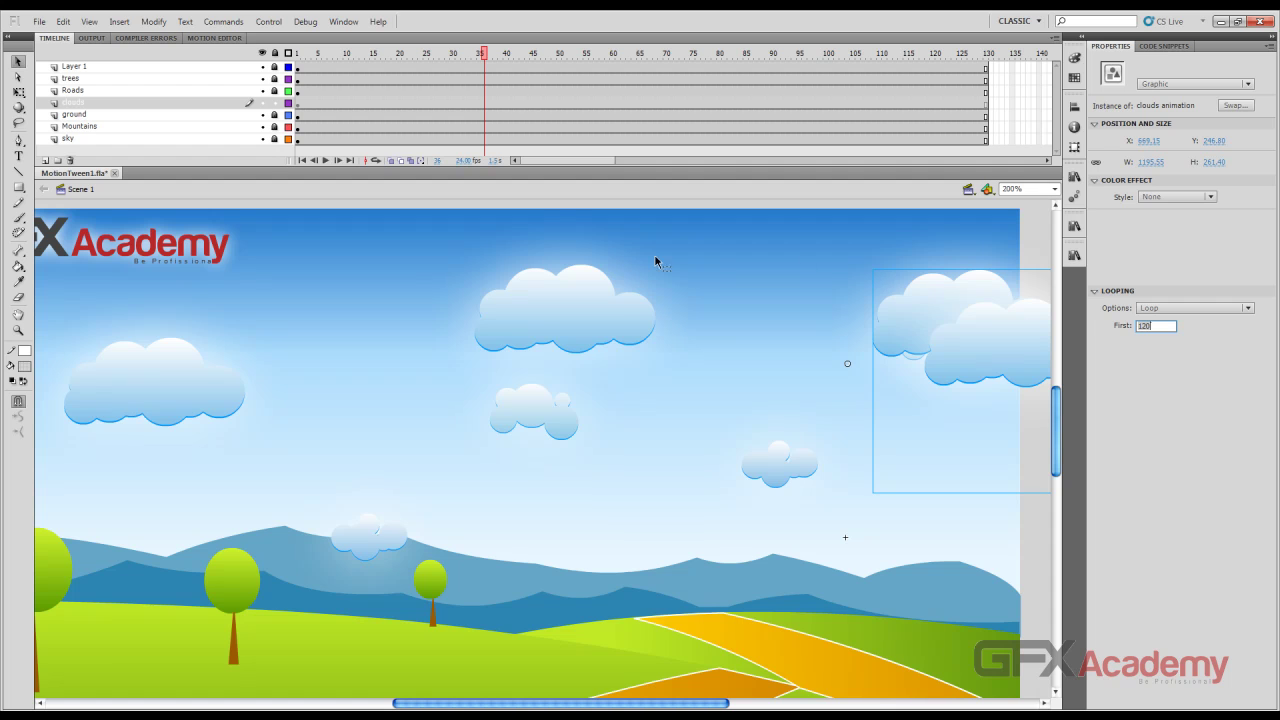
pyautogui.hotkey('ctrl', 'z')
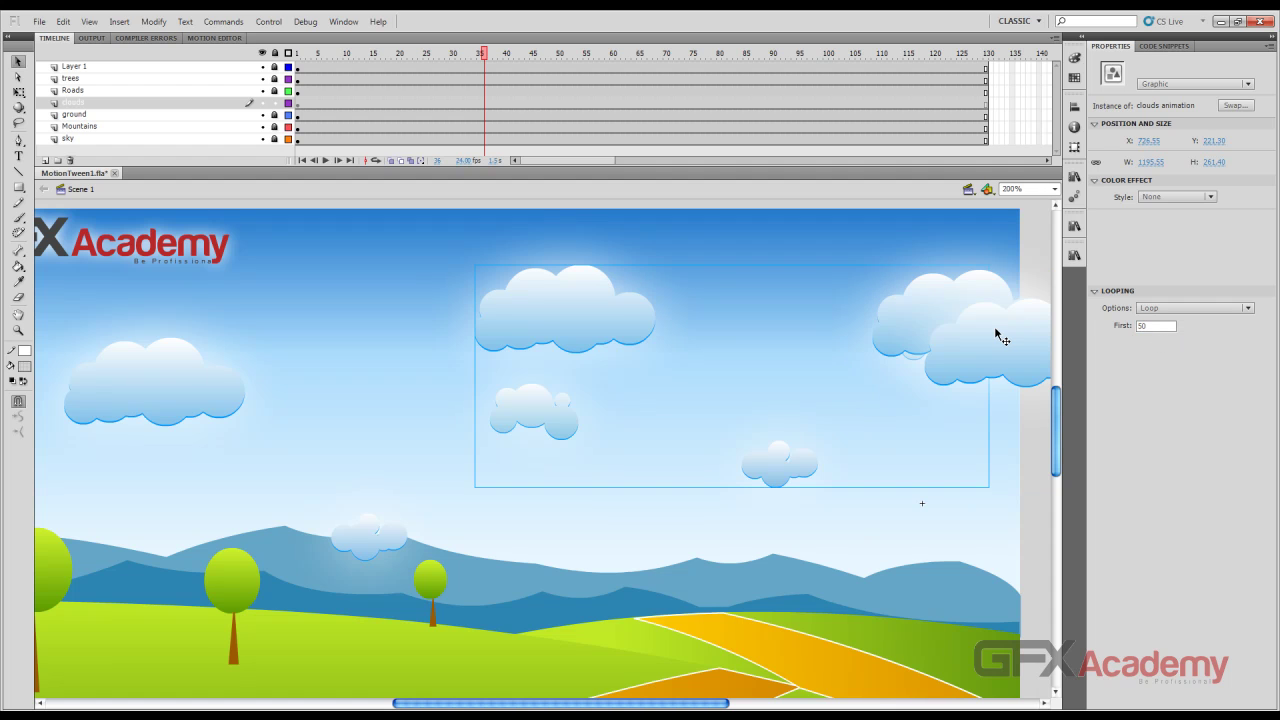
pyautogui.hotkey('ctrl', 'Return')
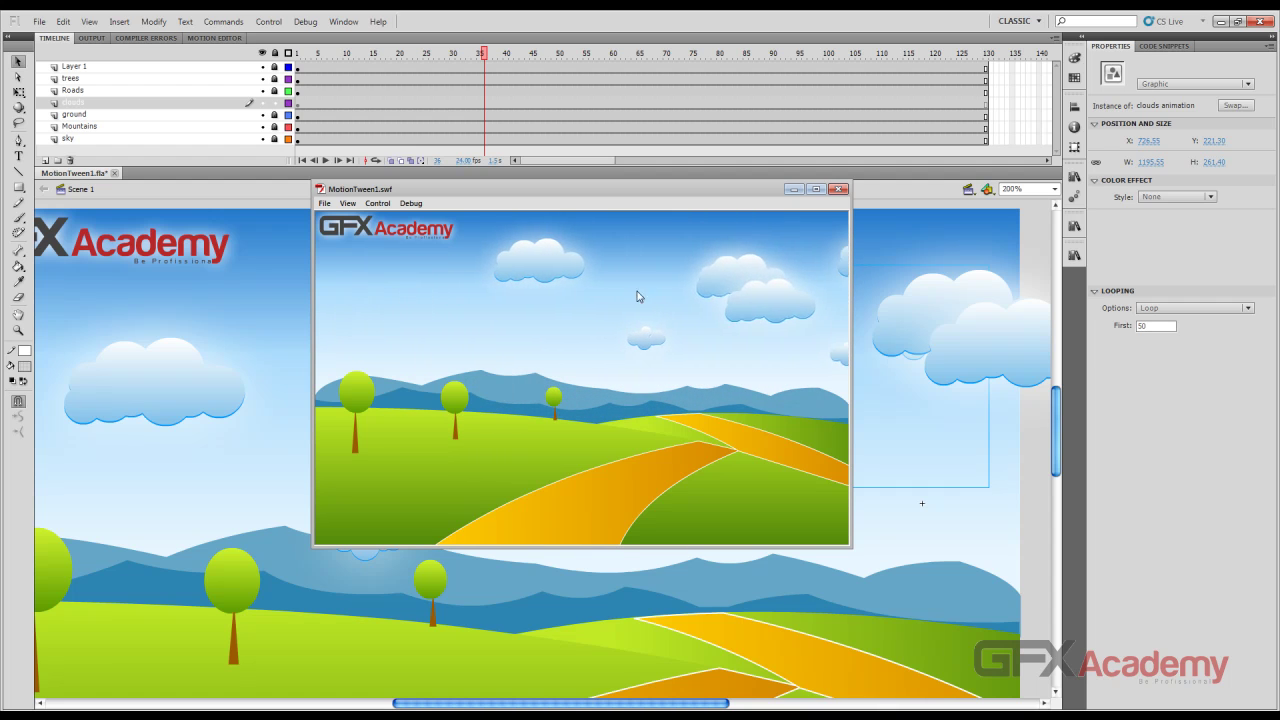
pyautogui.click(838, 189)
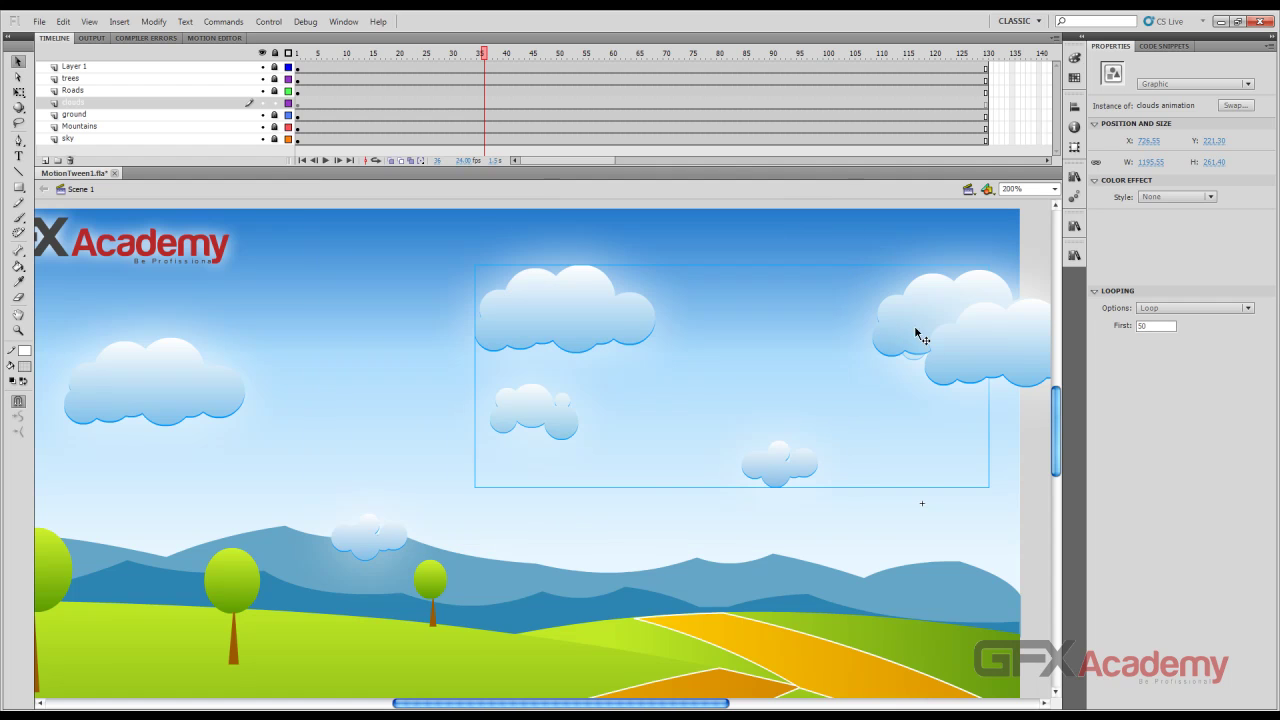
# Inside the clouds animation symbol, apply an Alpha color effect of 0% to the clouds at the tween's last frame, 123.
pyautogui.doubleClick(591, 337)
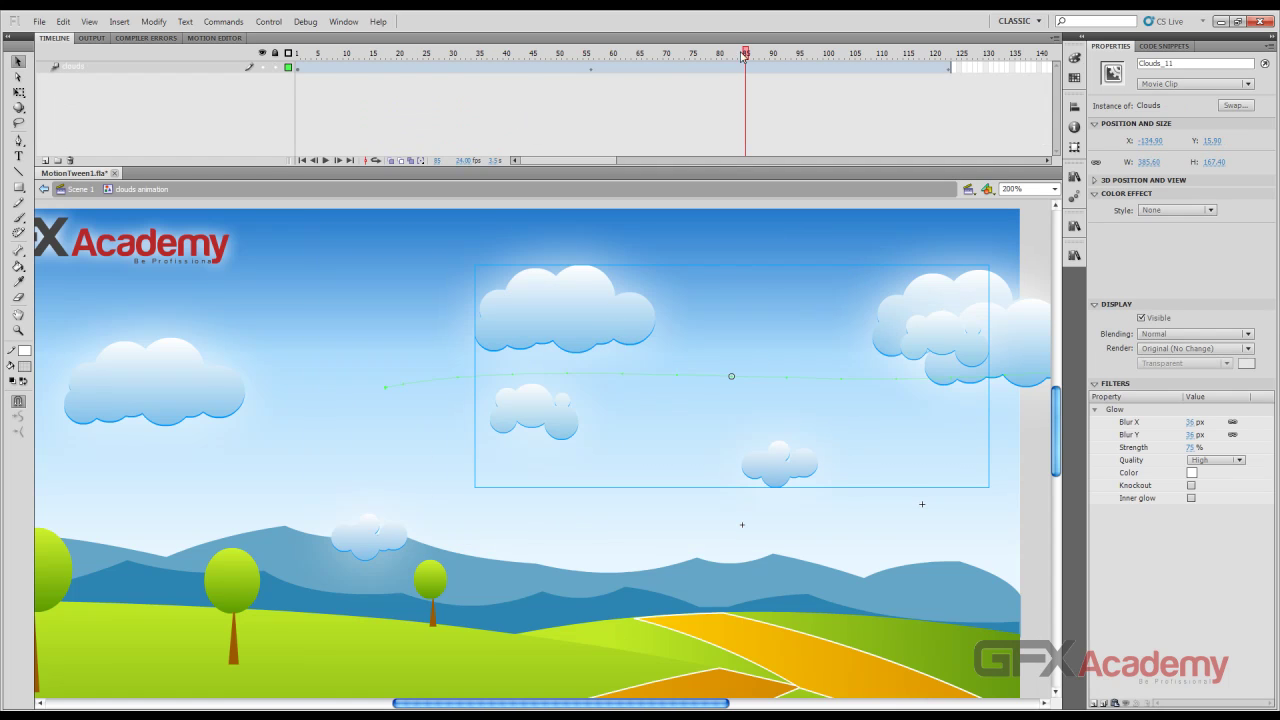
pyautogui.moveTo(744, 55); pyautogui.dragTo(948, 55)
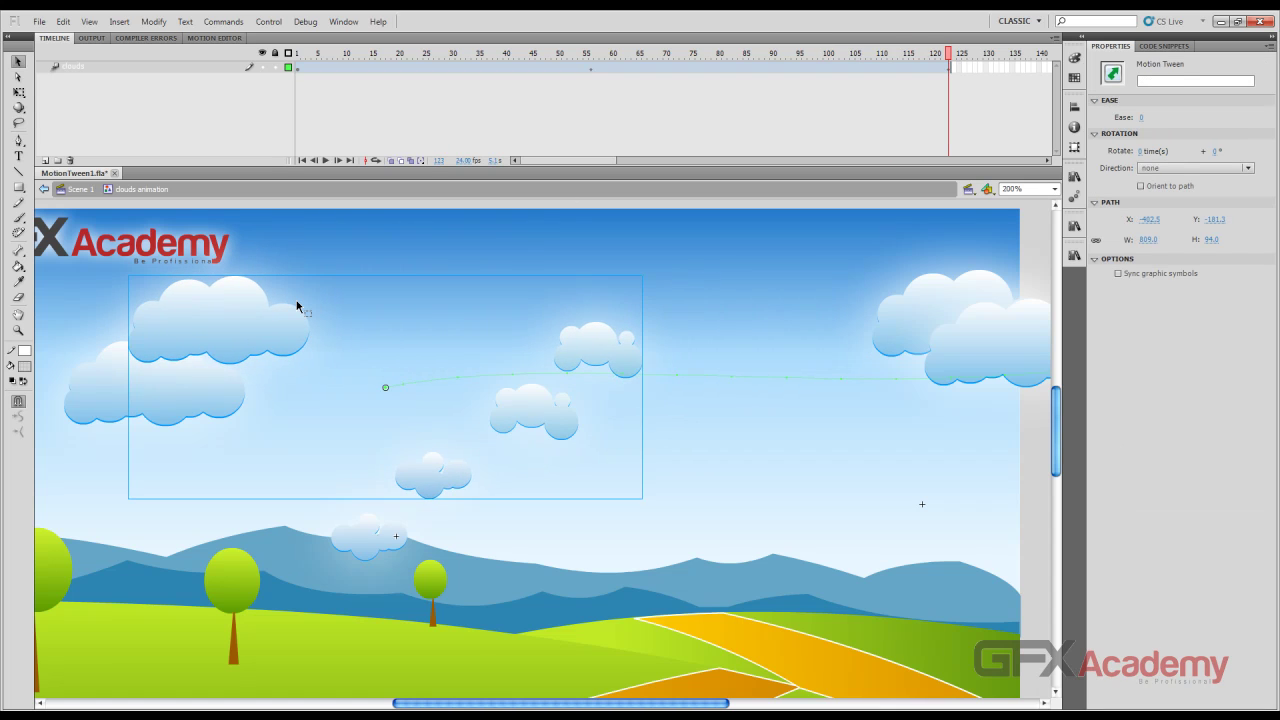
pyautogui.click(266, 316)
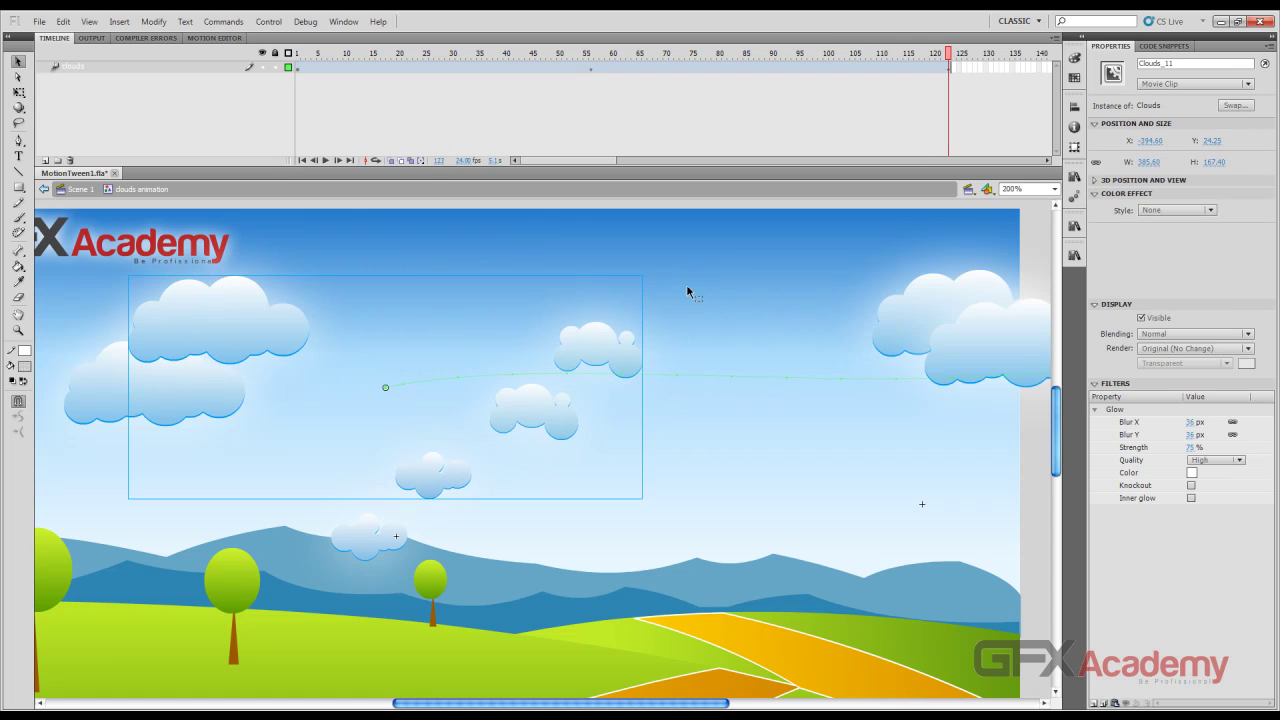
pyautogui.click(1155, 212)
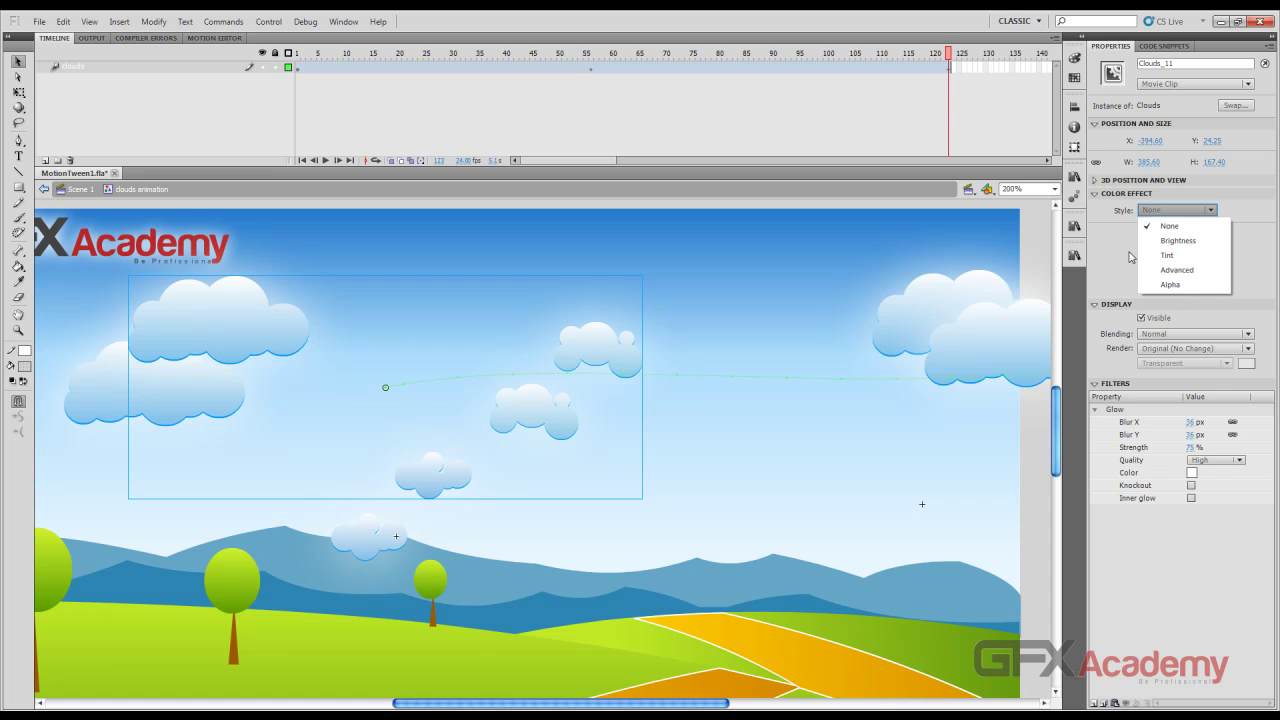
pyautogui.click(1170, 285)
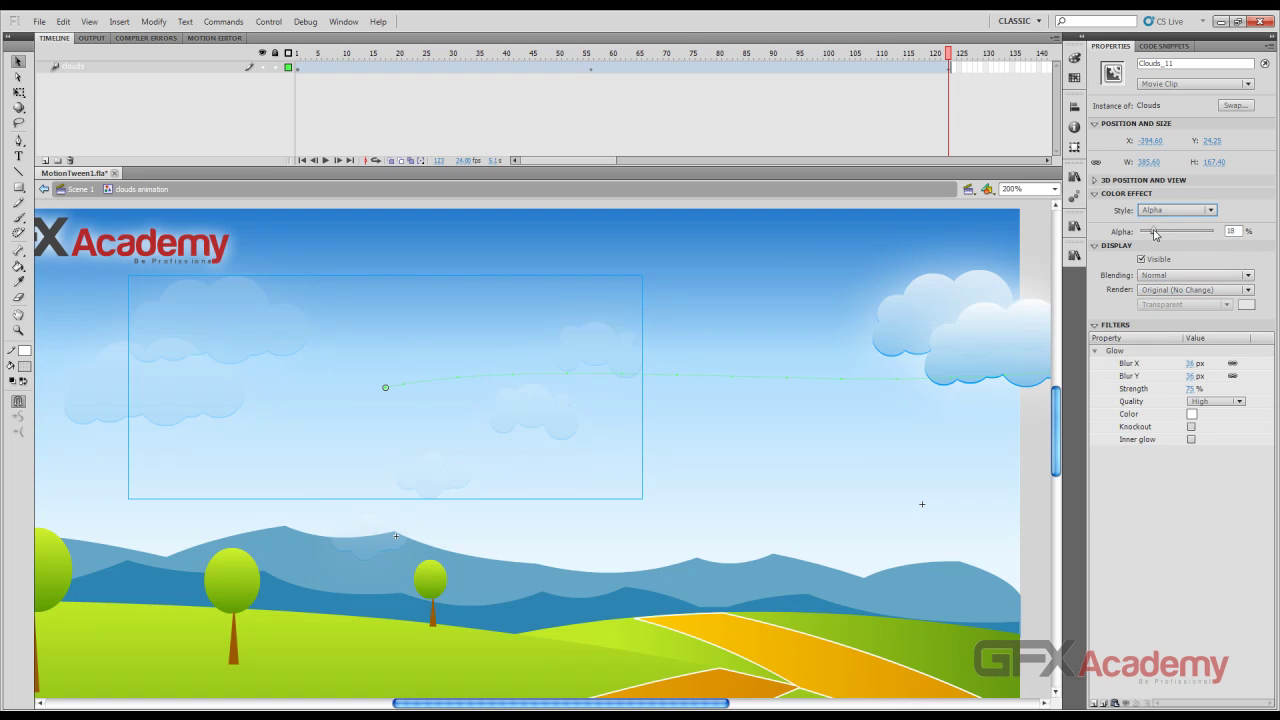
pyautogui.moveTo(1154, 232); pyautogui.dragTo(1127, 240)
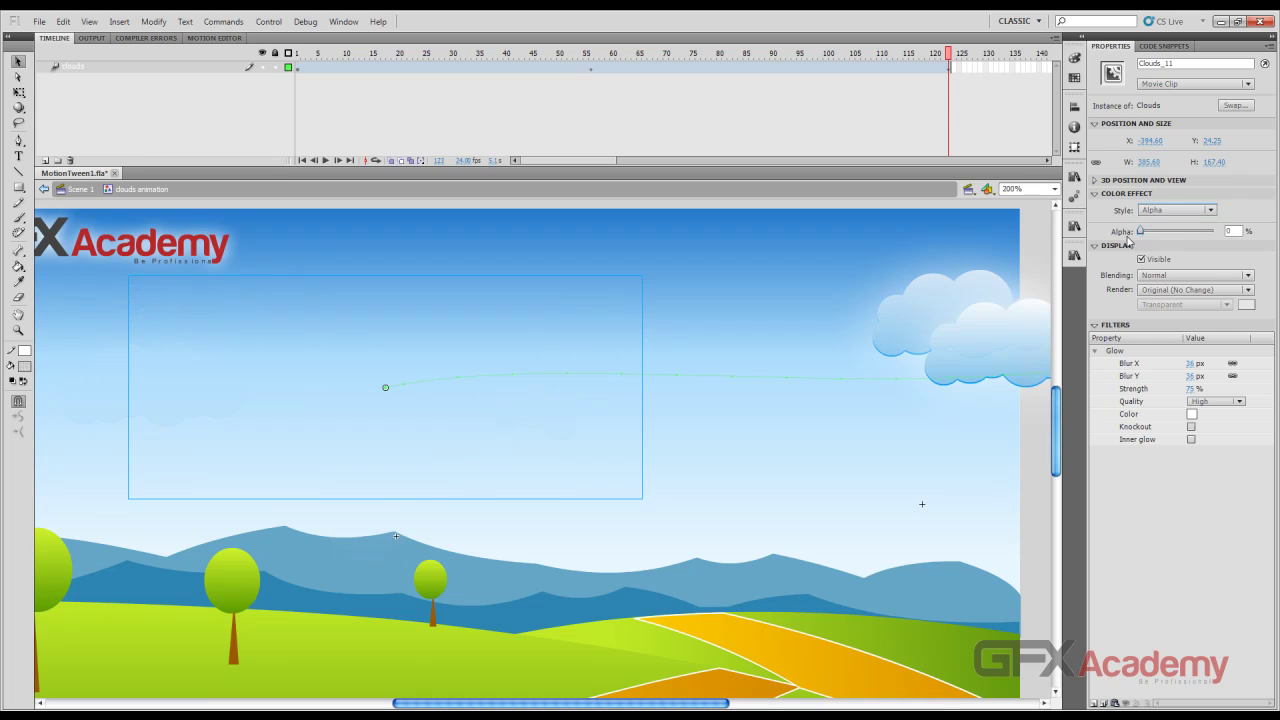
# Return to Scene 1 and test the movie to preview the clouds' fade-out.
pyautogui.click(88, 191)
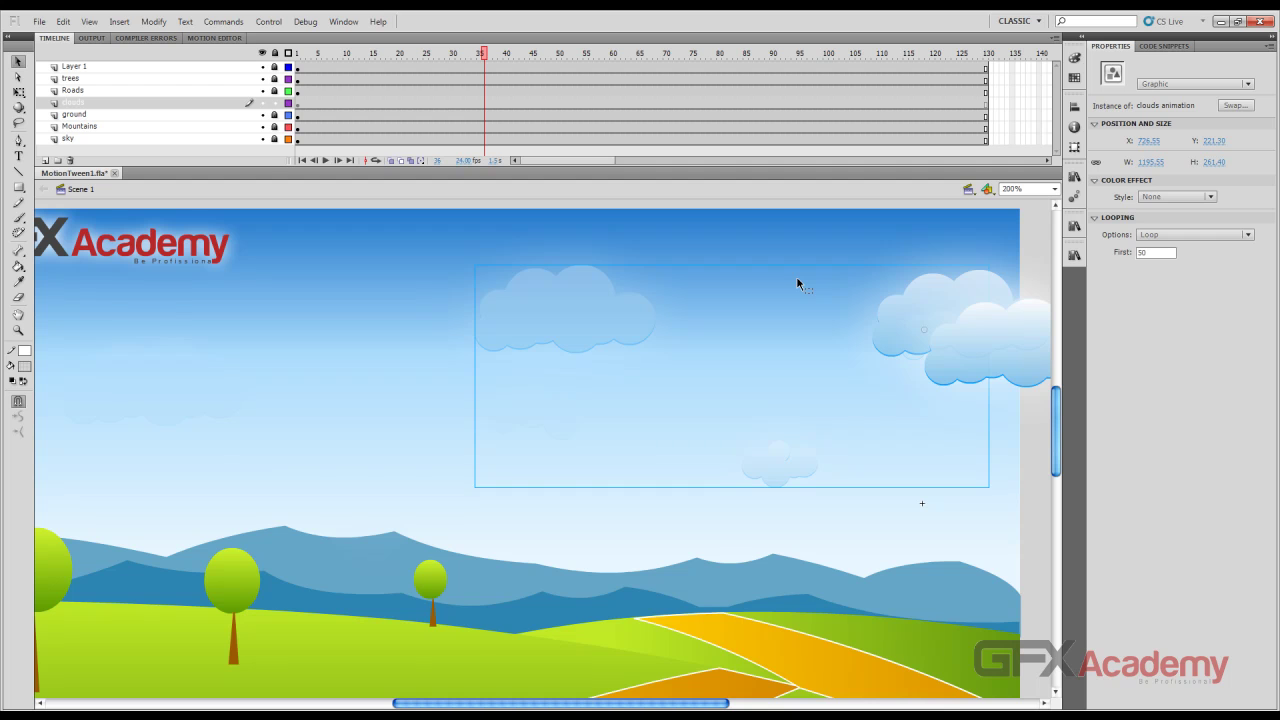
pyautogui.hotkey('ctrl', 'Return')
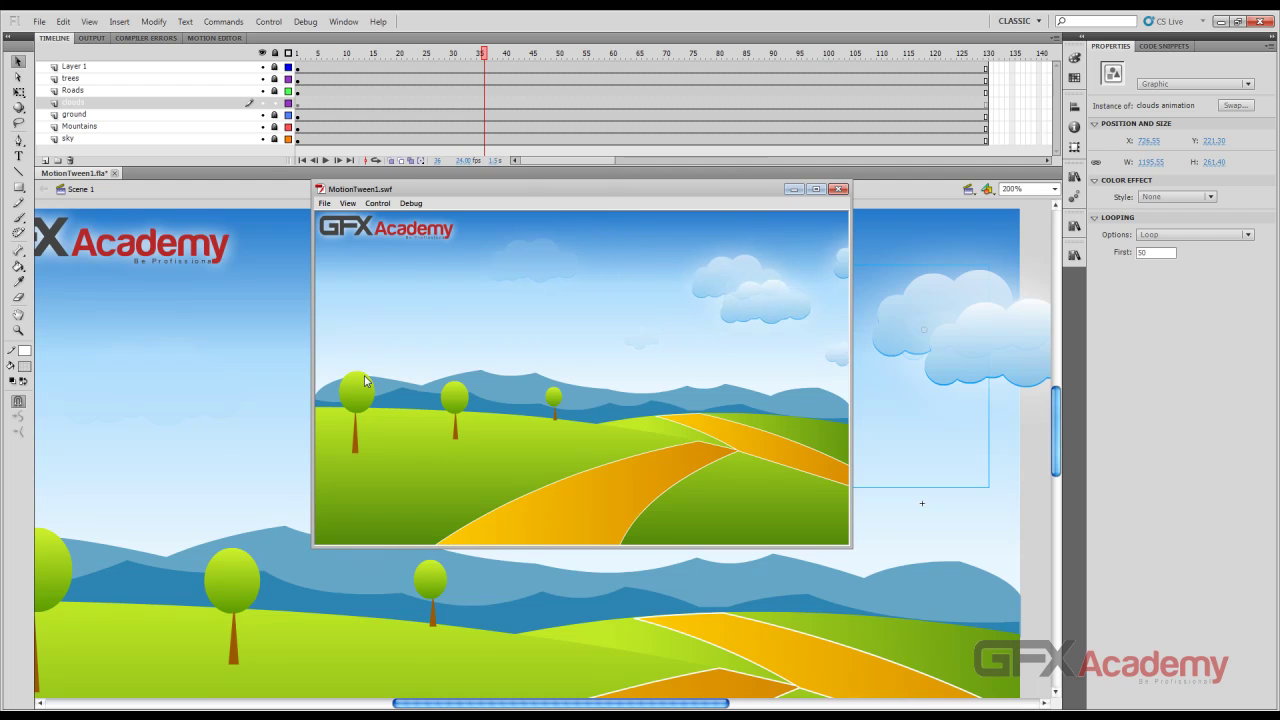
pyautogui.click(838, 190)
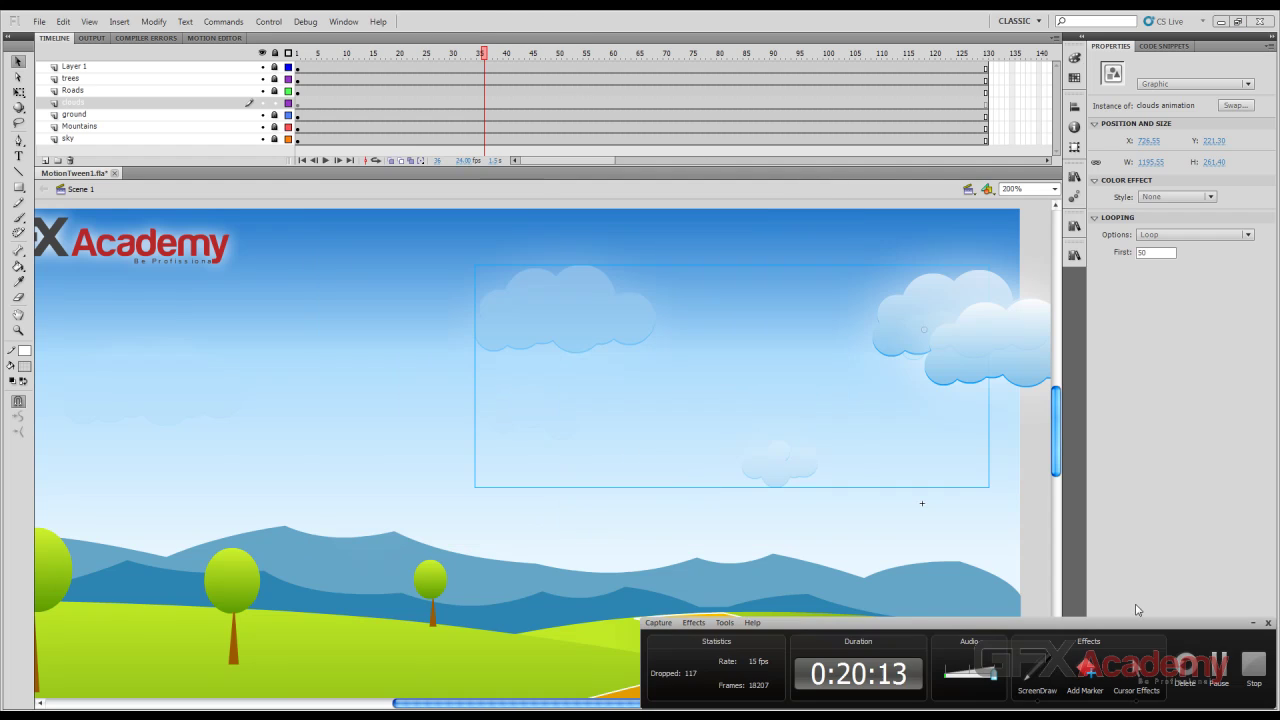